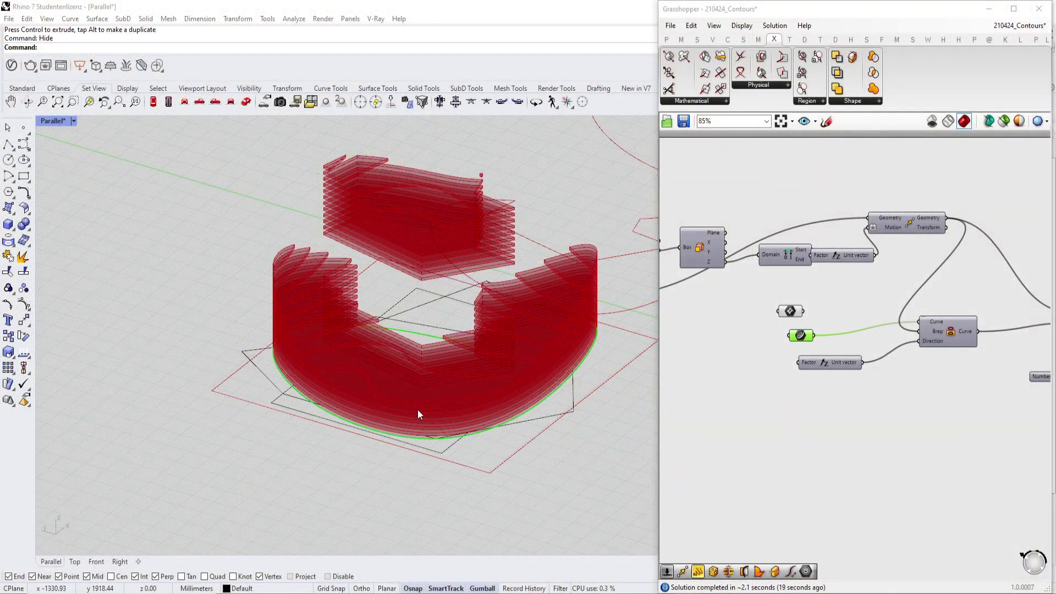
Step: Examine the stacked contour model against the wavy surface by unhiding the surface and hiding it again
{"action": "right_click_drag", "start_coordinate": [392, 426], "coordinate": [467, 402]}
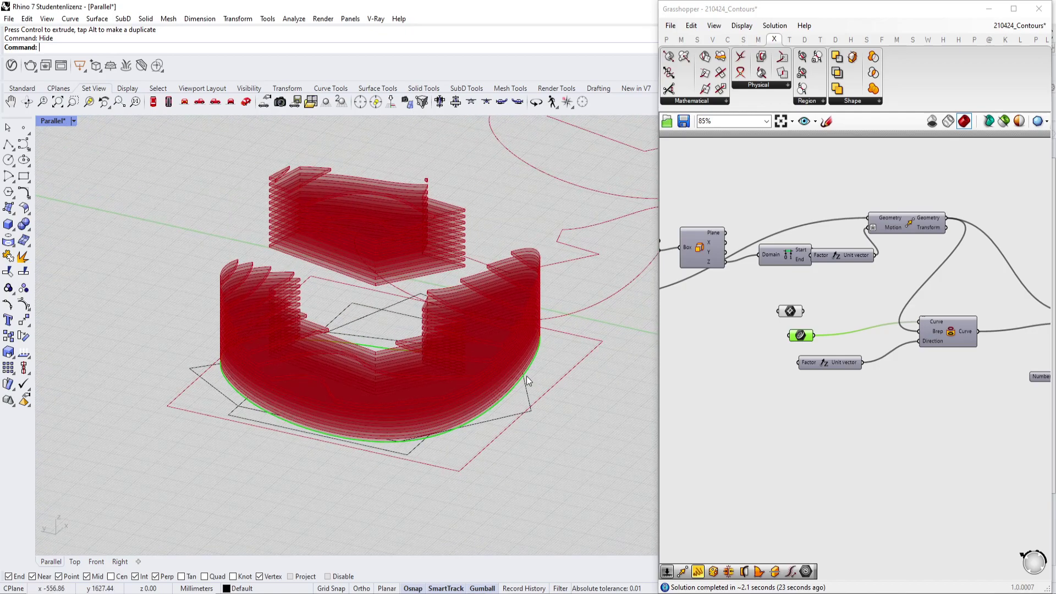
{"action": "type", "text": "Show"}
{"action": "key", "text": "Return"}
{"action": "left_click", "coordinate": [408, 330]}
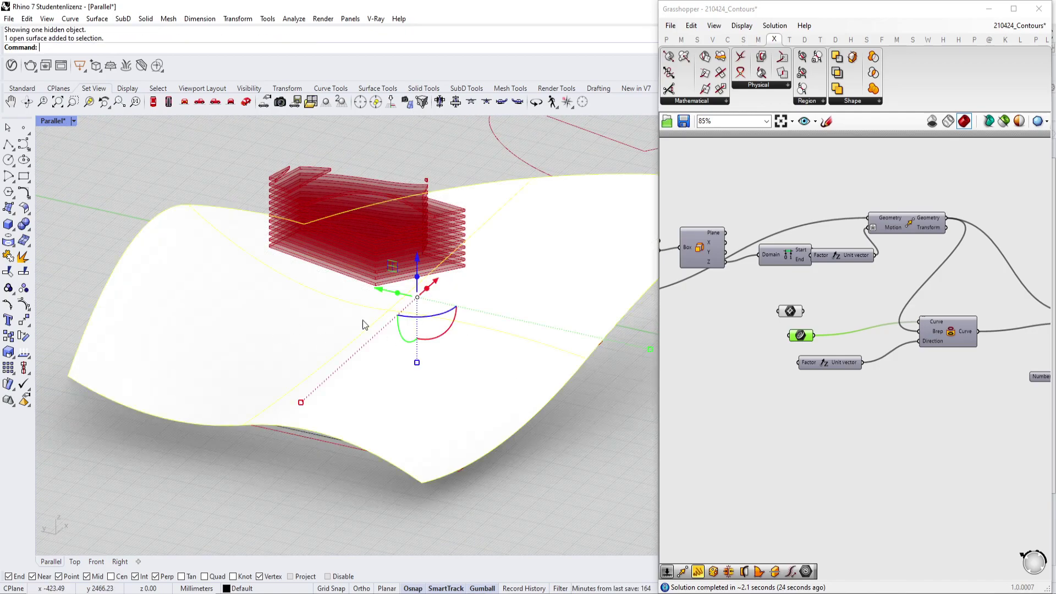
{"action": "left_click_drag", "start_coordinate": [448, 270], "coordinate": [460, 345]}
{"action": "key", "text": "ctrl+h"}
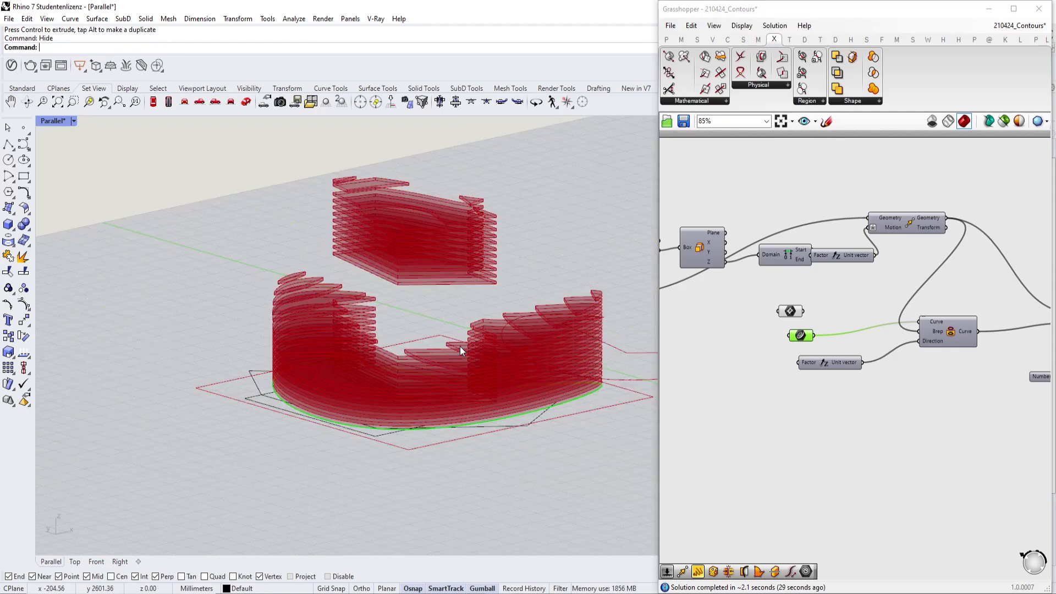
{"action": "scroll", "coordinate": [441, 326], "scroll_direction": "up", "scroll_amount": 3}
{"action": "scroll", "coordinate": [383, 387], "scroll_direction": "down", "scroll_amount": 3}
{"action": "right_click_drag", "start_coordinate": [406, 354], "coordinate": [430, 387]}
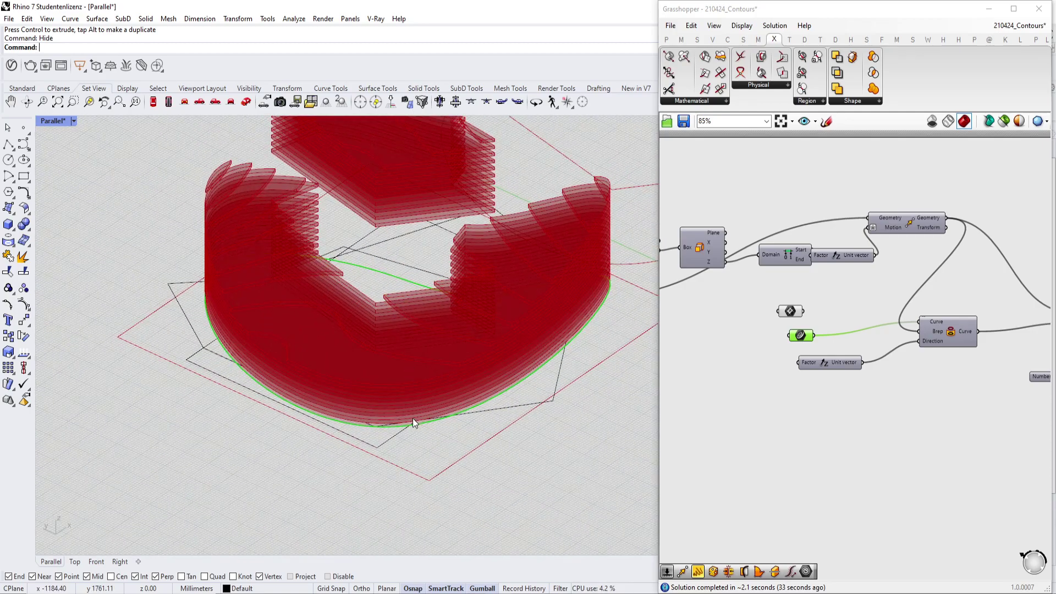
Step: Wire the upper input parameter into the Project component's Curve input in place of the lower Curve parameter
{"action": "left_click", "coordinate": [434, 420]}
{"action": "left_click", "coordinate": [501, 387]}
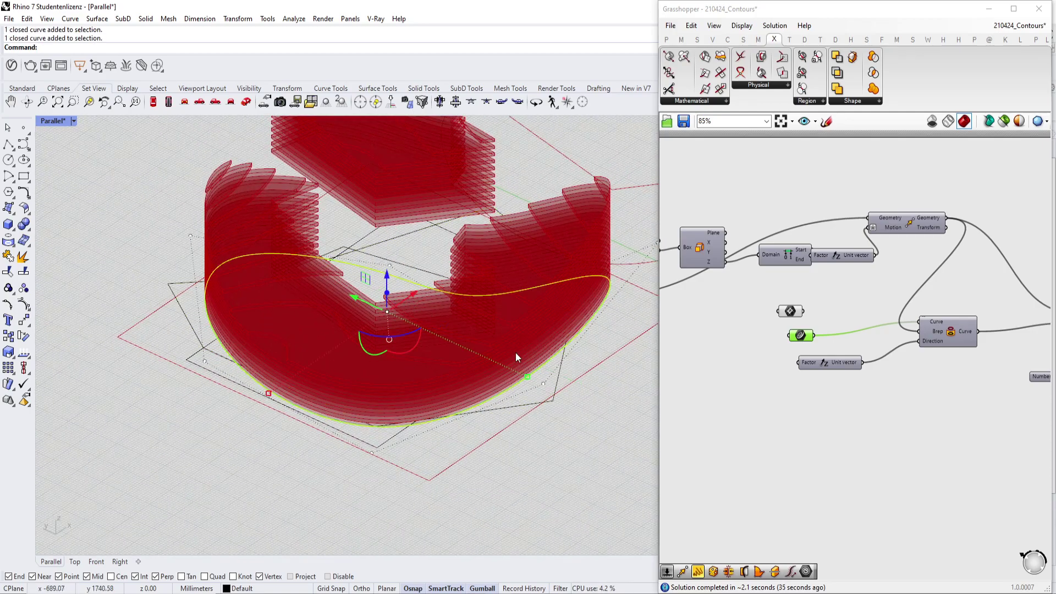
{"action": "scroll", "coordinate": [804, 312], "scroll_direction": "up", "scroll_amount": 1}
{"action": "left_click_drag", "start_coordinate": [804, 312], "coordinate": [951, 326], "text": "shift"}
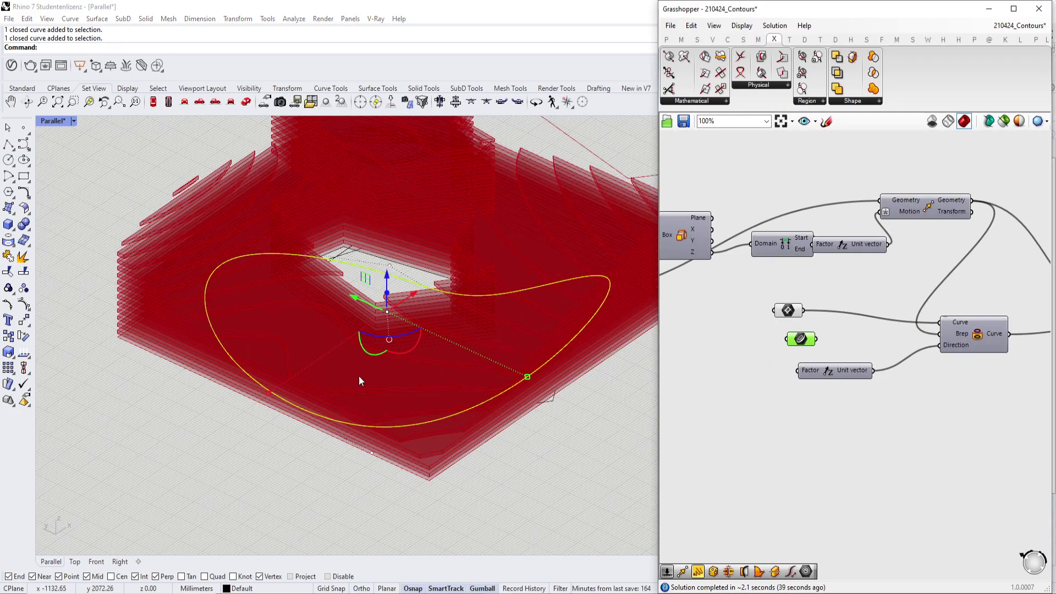
Step: Move the inner polygon curve towards the edge of the contour stack and along its side to shift the opening
{"action": "scroll", "coordinate": [359, 376], "scroll_direction": "down", "scroll_amount": 2}
{"action": "right_click_drag", "start_coordinate": [359, 375], "coordinate": [382, 375]}
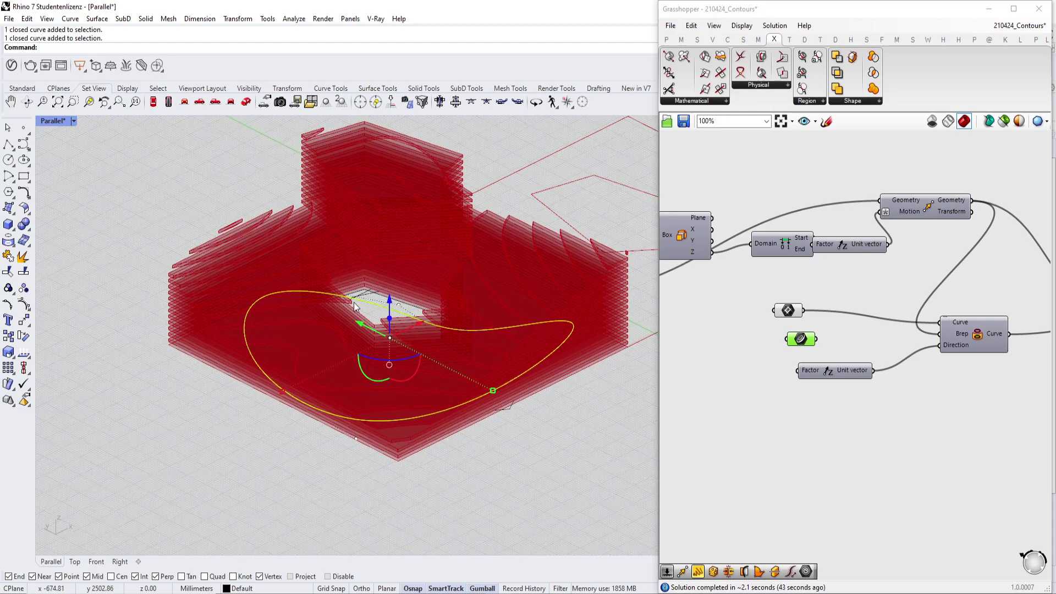
{"action": "right_click_drag", "start_coordinate": [354, 302], "coordinate": [477, 351]}
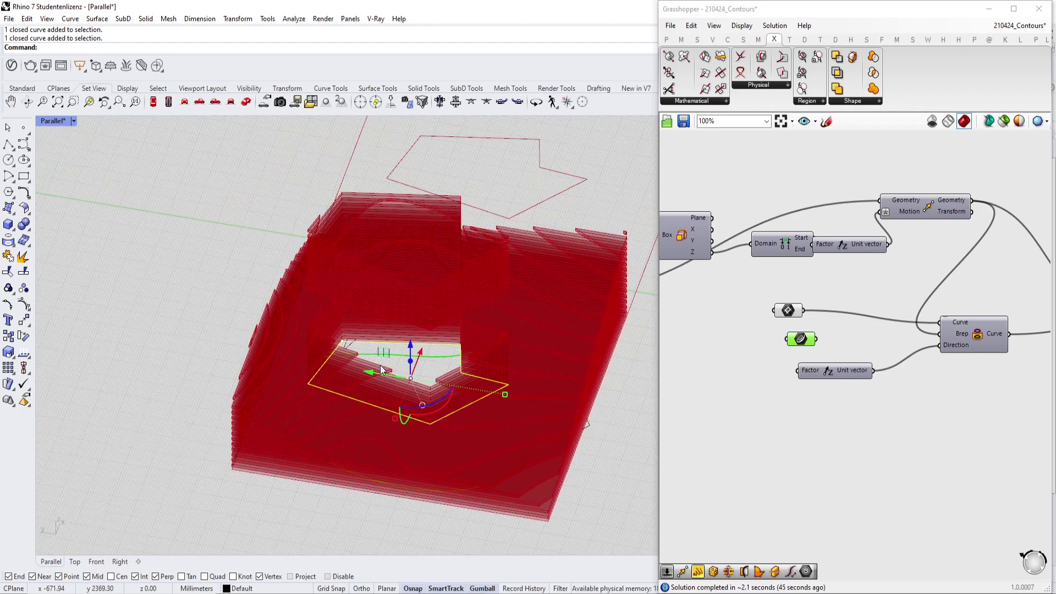
{"action": "left_click_drag", "start_coordinate": [368, 372], "coordinate": [300, 362]}
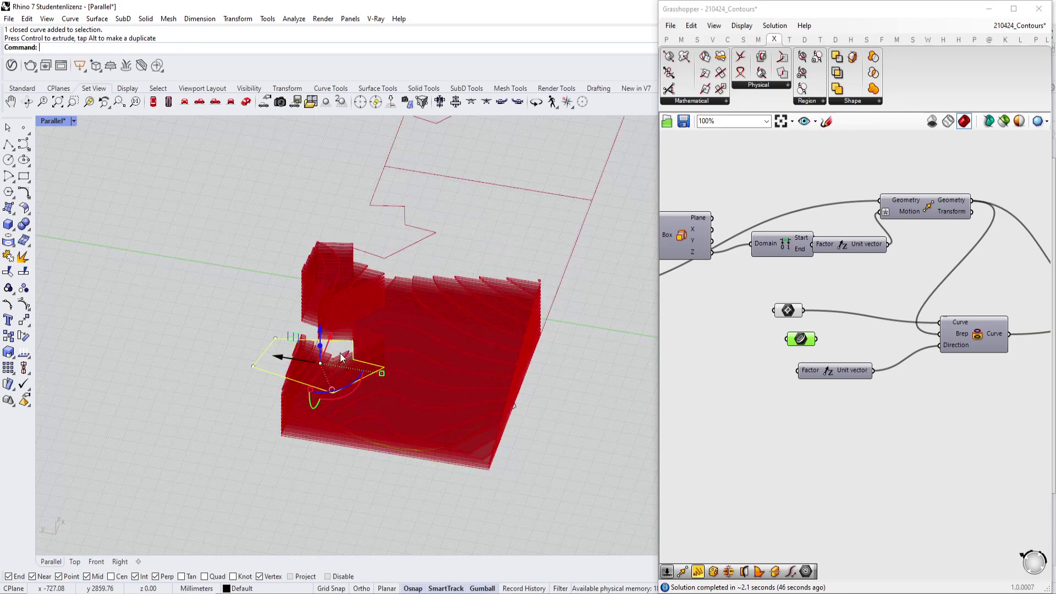
{"action": "right_click_drag", "start_coordinate": [342, 357], "coordinate": [378, 401]}
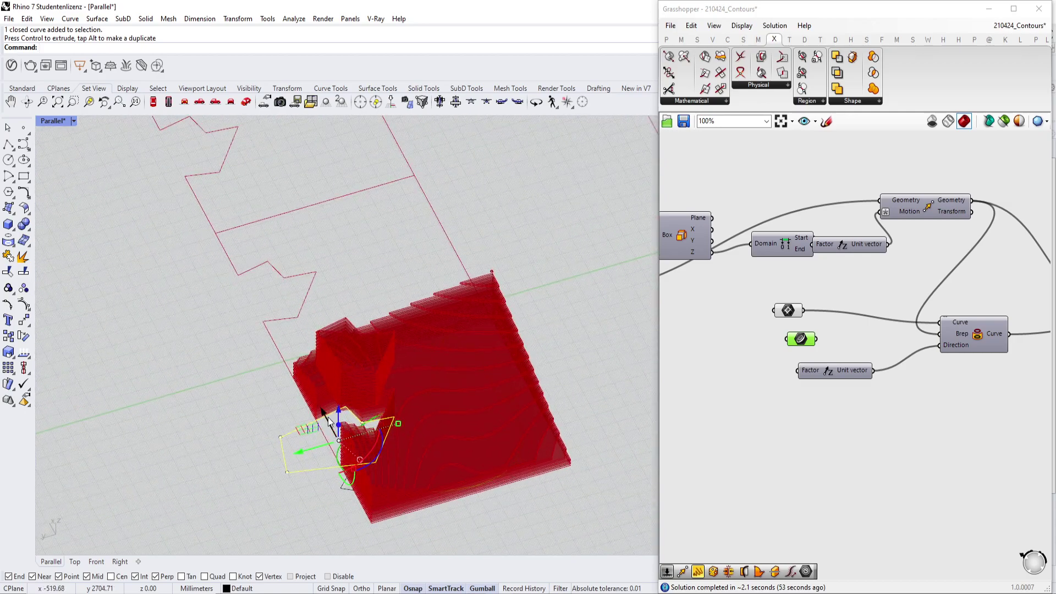
{"action": "left_click_drag", "start_coordinate": [303, 428], "coordinate": [324, 355]}
{"action": "right_click_drag", "start_coordinate": [327, 354], "coordinate": [464, 394]}
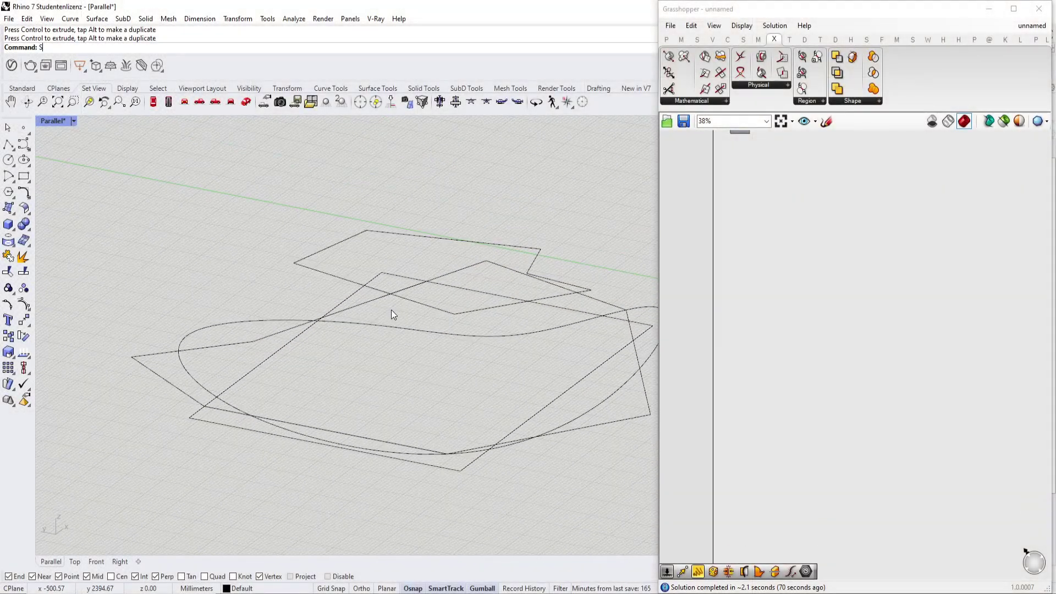
Step: Unhide the wavy surface above the base curves
{"action": "type", "text": "how"}
{"action": "key", "text": "Return"}
{"action": "right_click_drag", "start_coordinate": [391, 309], "coordinate": [488, 259]}
Step: Add a Geometry parameter to the blank Grasshopper canvas and assign the wavy surface to it
{"action": "left_click", "coordinate": [784, 296]}
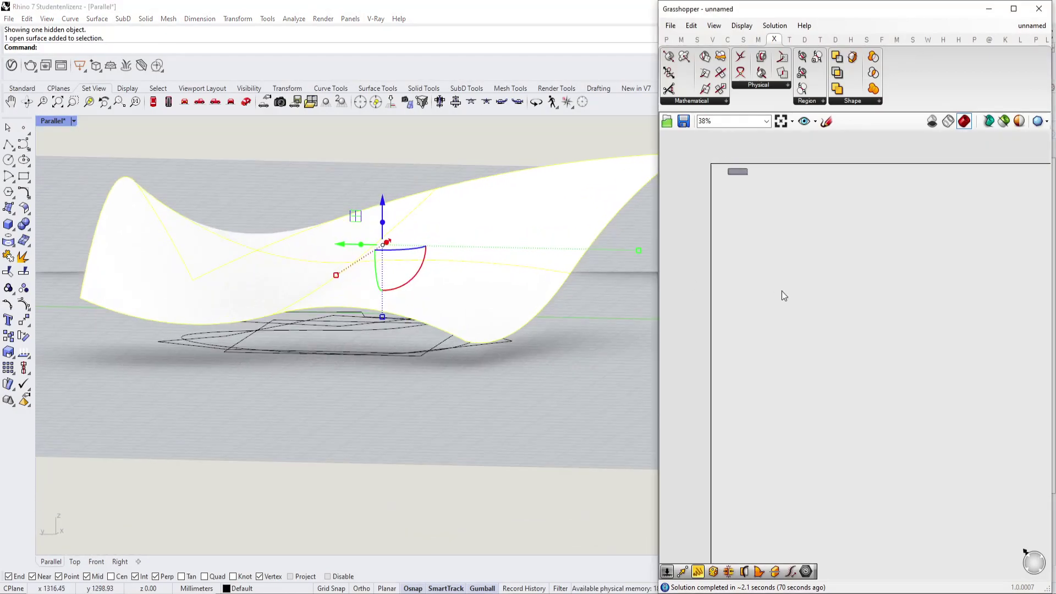
{"action": "double_click", "coordinate": [768, 261]}
{"action": "type", "text": "geometry"}
{"action": "key", "text": "Return"}
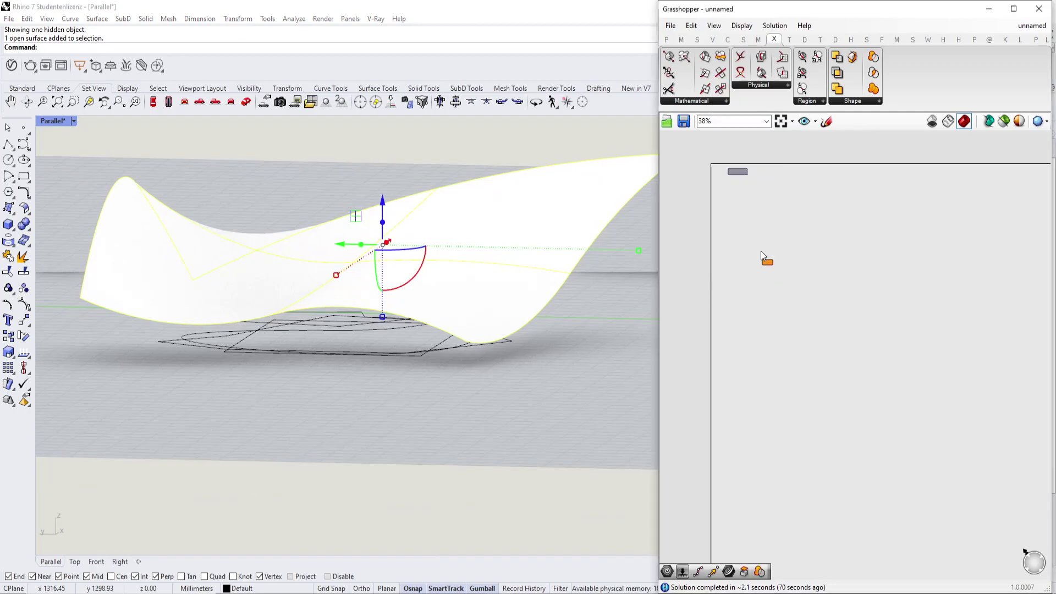
{"action": "scroll", "coordinate": [762, 256], "scroll_direction": "up", "scroll_amount": 5}
{"action": "right_click", "coordinate": [774, 253]}
{"action": "left_click", "coordinate": [803, 394]}
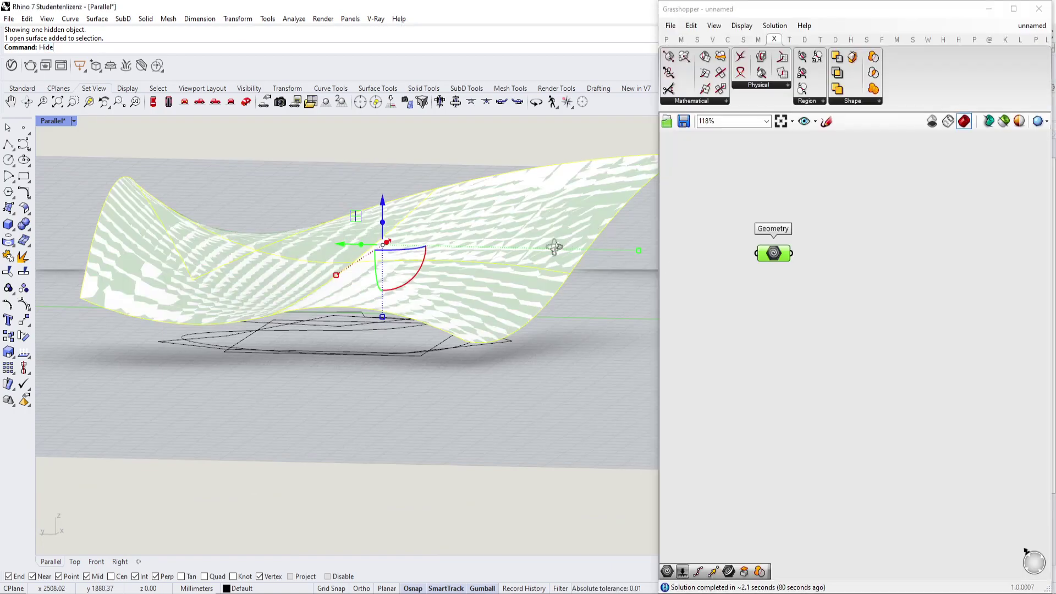
Step: Hide the original Rhino surface and delete the four-sided base curve
{"action": "right_click_drag", "start_coordinate": [557, 245], "coordinate": [510, 297]}
{"action": "key", "text": "Return"}
{"action": "left_click", "coordinate": [565, 279]}
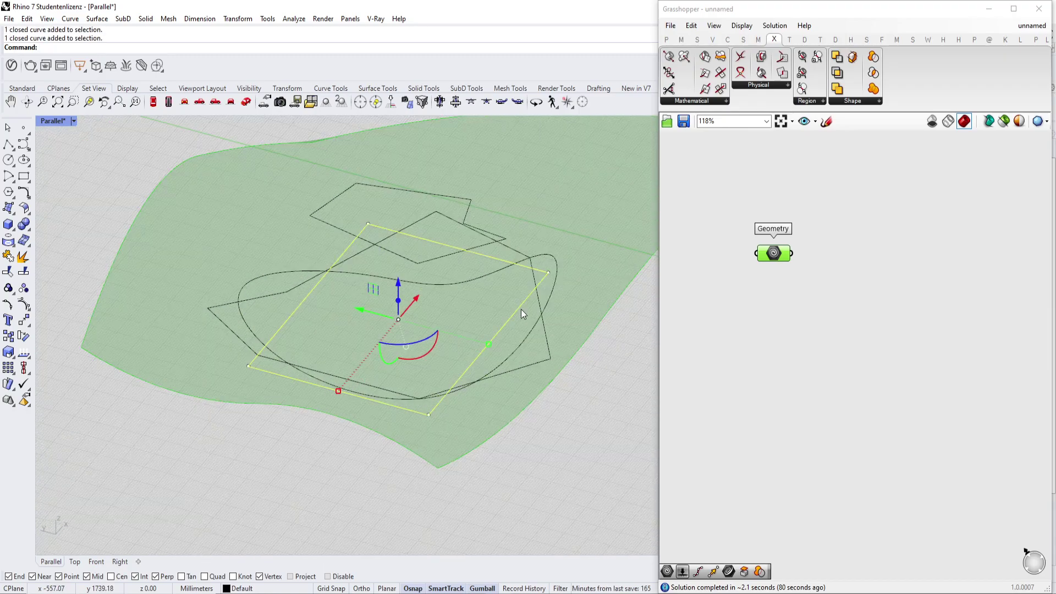
{"action": "key", "text": "Delete"}
Step: Try deleting the smooth closed curve and undo the deletion
{"action": "left_click", "coordinate": [468, 279]}
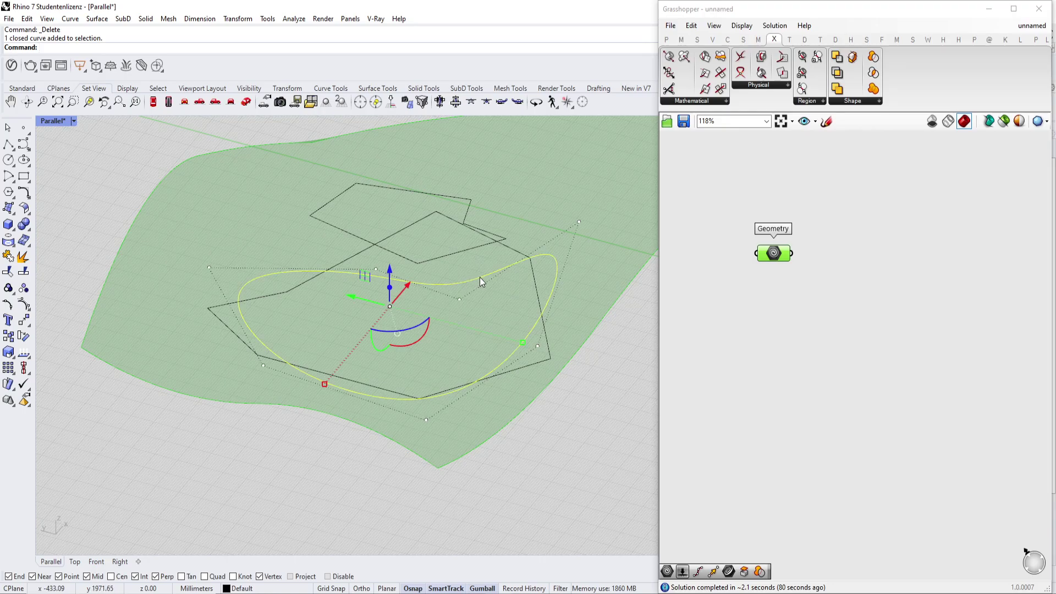
{"action": "key", "text": "Delete"}
{"action": "left_click", "coordinate": [538, 291]}
{"action": "mouse_move", "coordinate": [539, 288]}
{"action": "right_mouse_down"}
{"action": "mouse_move", "coordinate": [473, 329]}
{"action": "mouse_move", "coordinate": [542, 301]}
{"action": "right_mouse_up"}
{"action": "key", "text": "ctrl+z"}
{"action": "key", "text": "Escape"}
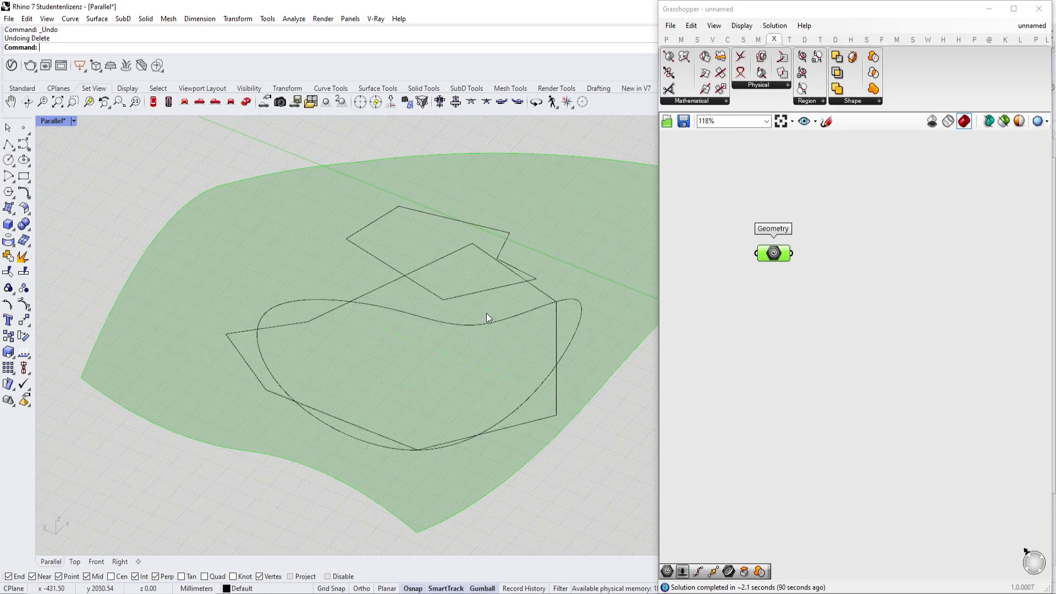
Step: Scale the large polygon around the smooth curve down to about half its size and shift it slightly
{"action": "left_click", "coordinate": [489, 323]}
{"action": "right_click_drag", "start_coordinate": [488, 323], "coordinate": [542, 312]}
{"action": "left_click", "coordinate": [543, 312]}
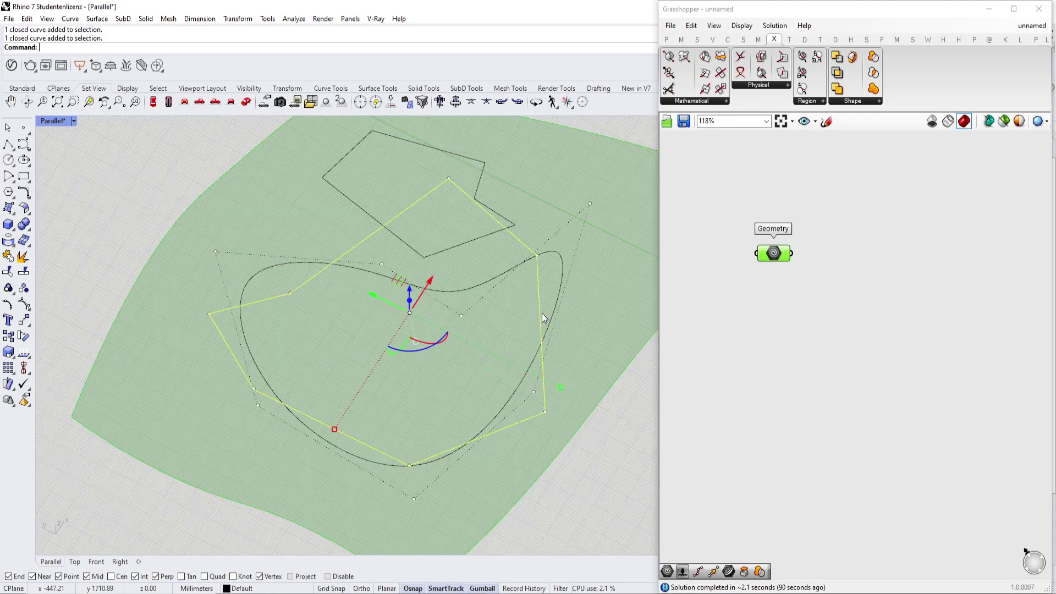
{"action": "left_click_drag", "start_coordinate": [333, 429], "coordinate": [372, 371]}
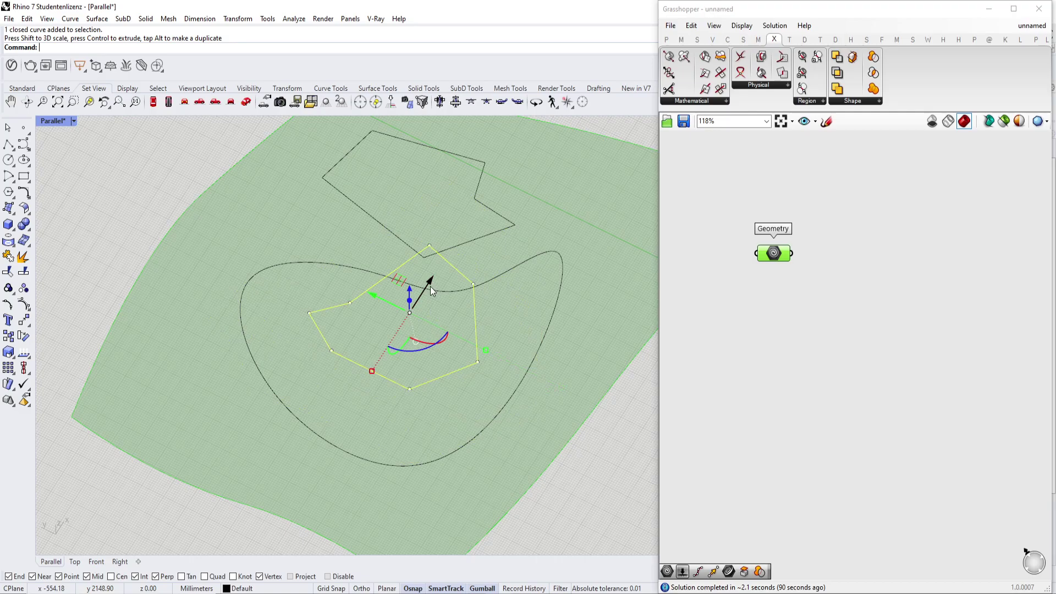
{"action": "mouse_move", "coordinate": [430, 286]}
{"action": "left_mouse_down"}
{"action": "mouse_move", "coordinate": [392, 313]}
{"action": "mouse_move", "coordinate": [410, 282]}
{"action": "left_mouse_up"}
{"action": "scroll", "coordinate": [414, 284], "scroll_direction": "down", "scroll_amount": 2}
{"action": "right_click_drag", "start_coordinate": [420, 284], "coordinate": [430, 267]}
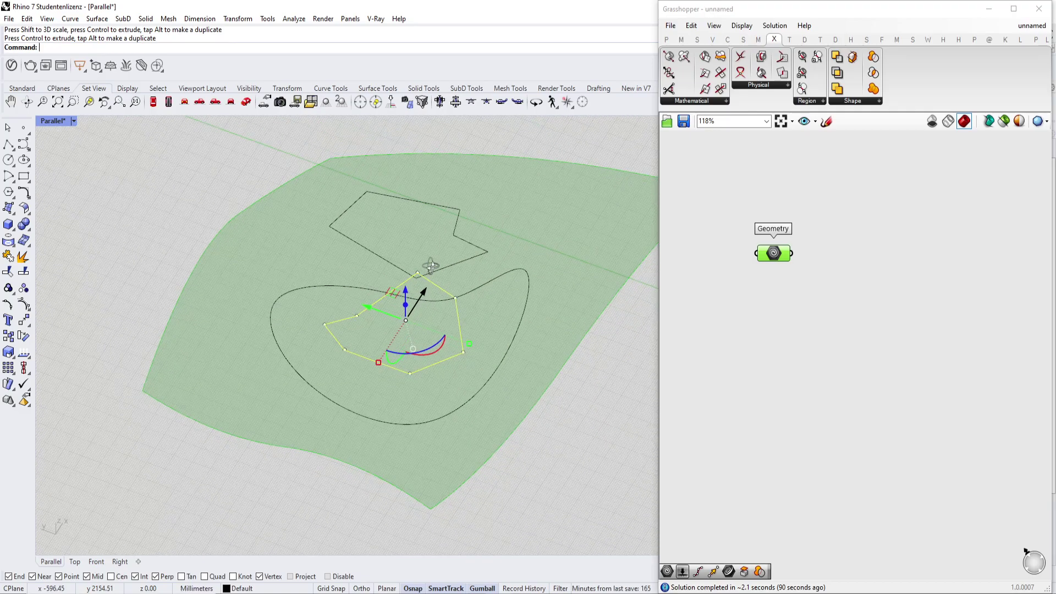
Step: Delete the separate notched polygon behind the smooth curve
{"action": "left_click", "coordinate": [464, 266]}
{"action": "key", "text": "Delete"}
{"action": "scroll", "coordinate": [451, 277], "scroll_direction": "up", "scroll_amount": 2}
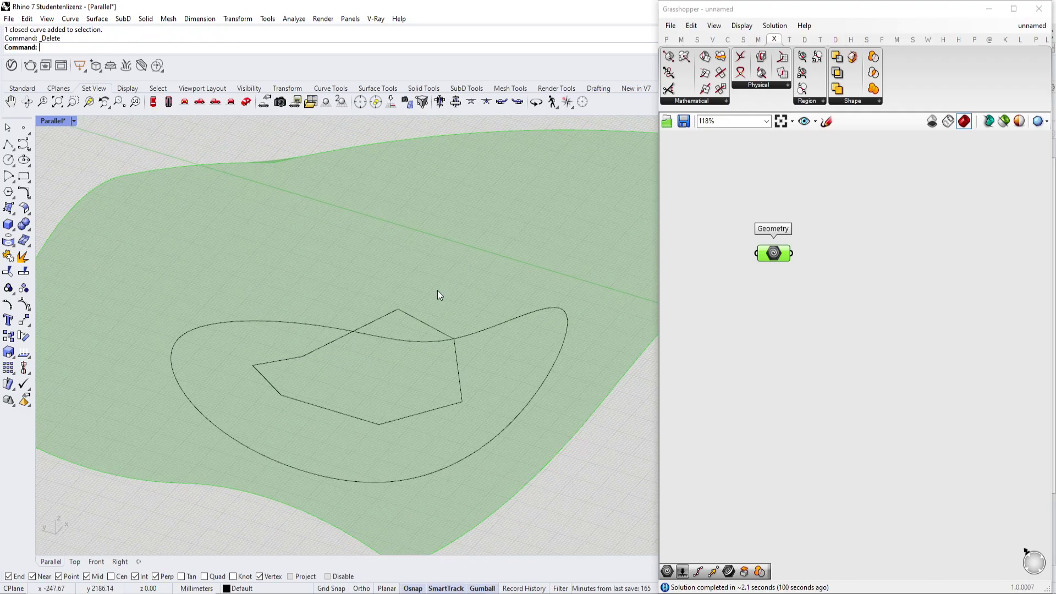
Step: Add a Curve parameter in Grasshopper and assign the smooth closed curve to it
{"action": "left_click", "coordinate": [501, 297]}
{"action": "scroll", "coordinate": [758, 337], "scroll_direction": "up", "scroll_amount": 1}
{"action": "double_click", "coordinate": [758, 335]}
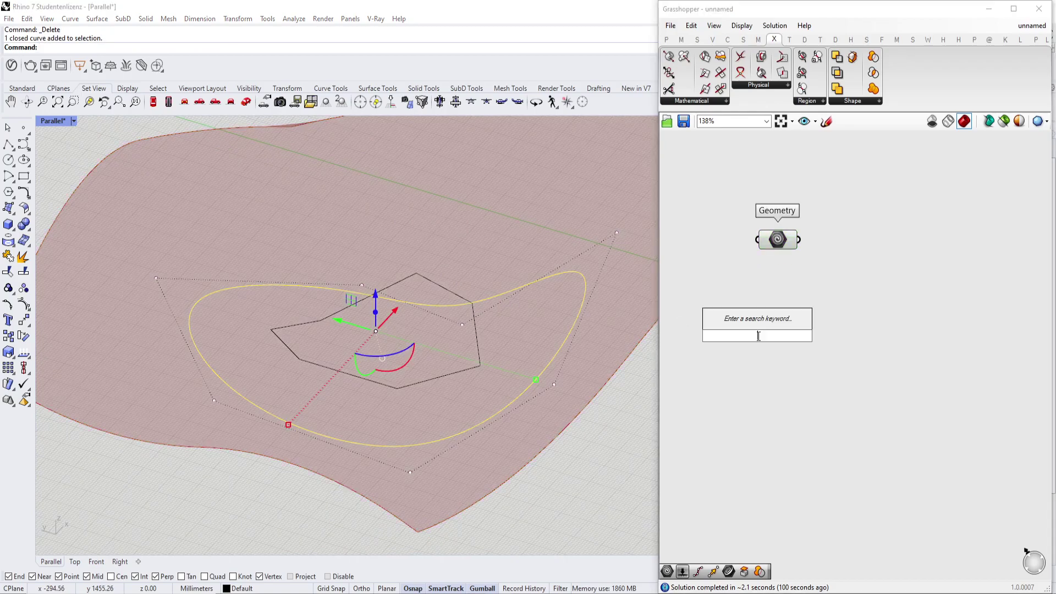
{"action": "type", "text": "curve"}
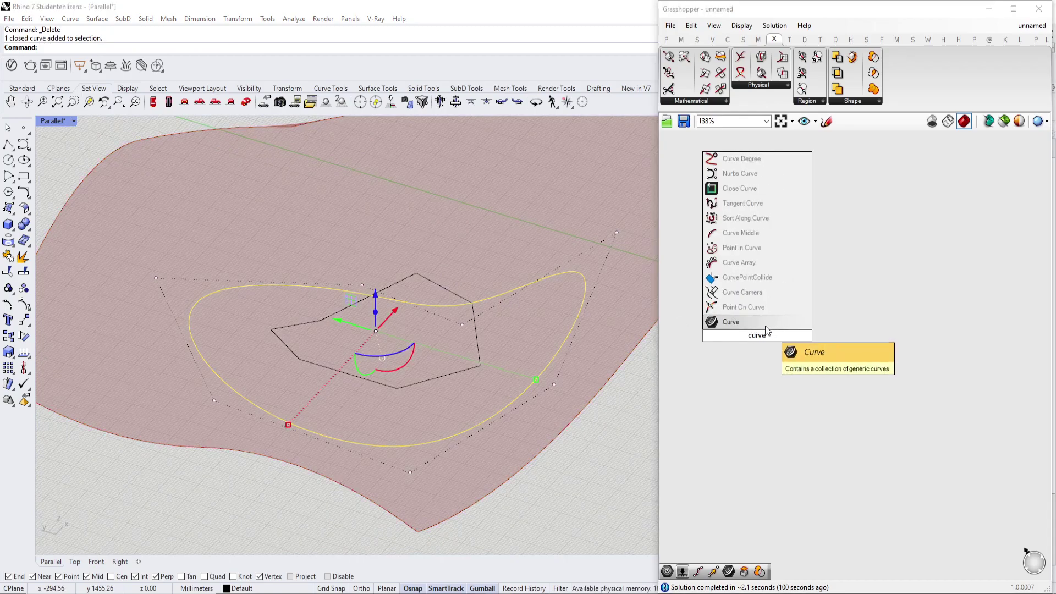
{"action": "left_click", "coordinate": [767, 329]}
{"action": "right_click", "coordinate": [764, 334]}
{"action": "left_click", "coordinate": [792, 492]}
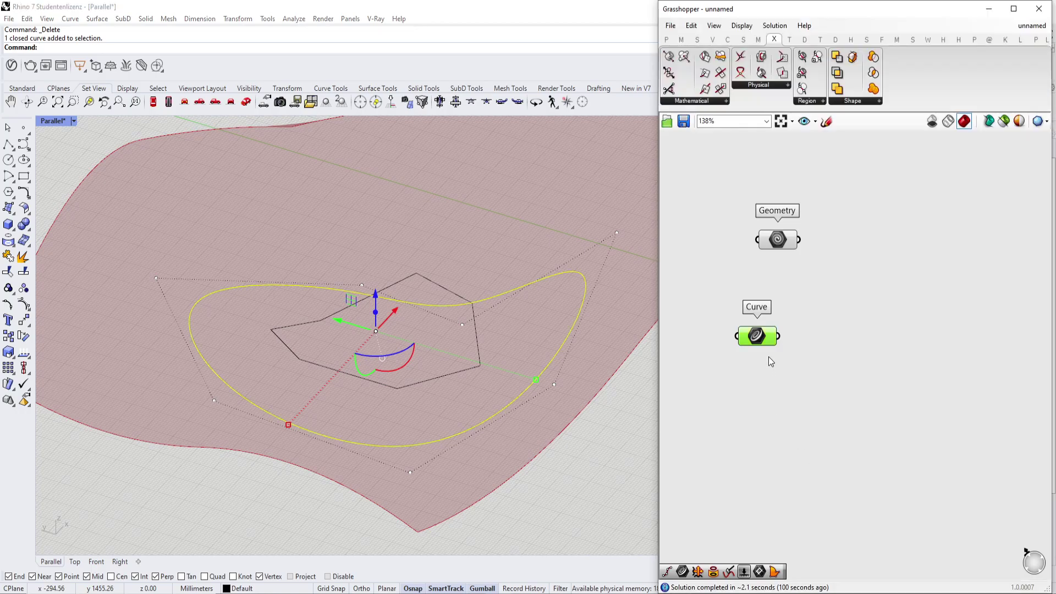
Step: Duplicate the Curve parameter below the first and assign the small polygon to the copy
{"action": "left_click", "coordinate": [813, 363]}
{"action": "left_click_drag", "start_coordinate": [750, 338], "coordinate": [760, 425], "text": "alt"}
{"action": "right_click", "coordinate": [762, 424]}
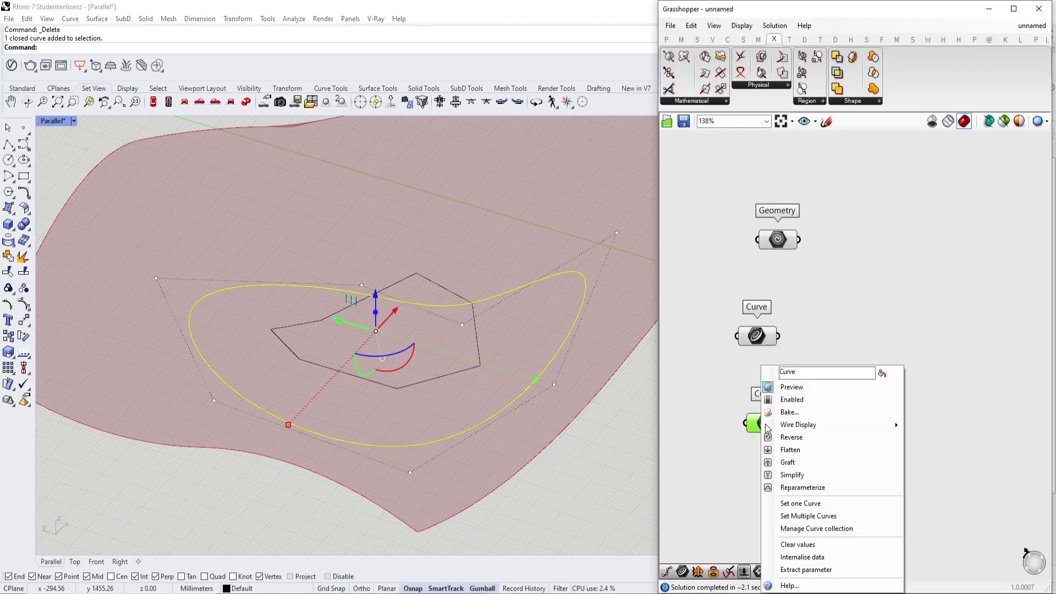
{"action": "left_click", "coordinate": [799, 504]}
{"action": "left_click", "coordinate": [439, 287]}
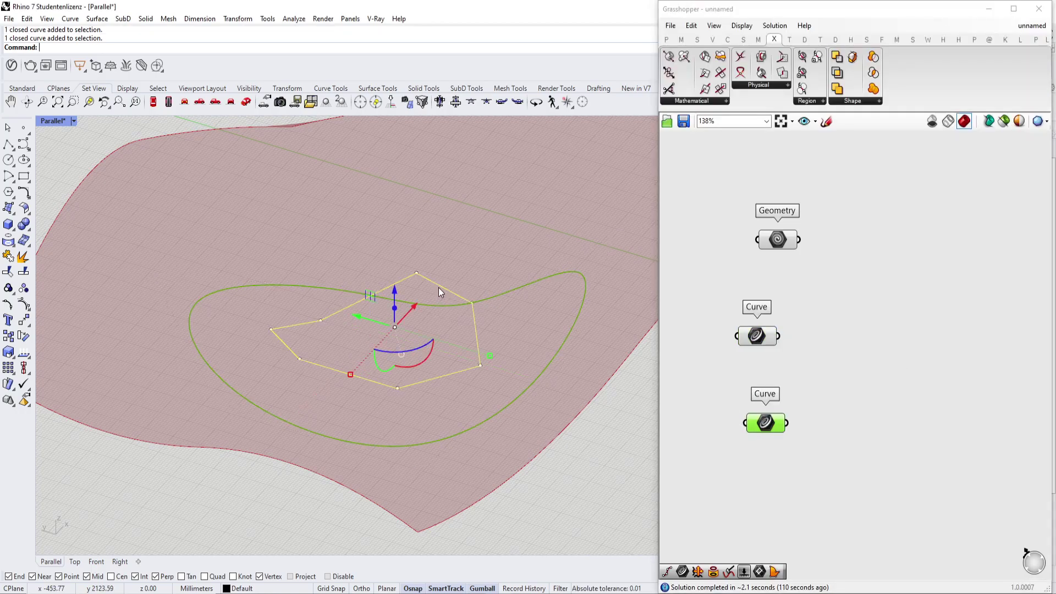
{"action": "right_click", "coordinate": [780, 421]}
{"action": "left_click", "coordinate": [806, 502]}
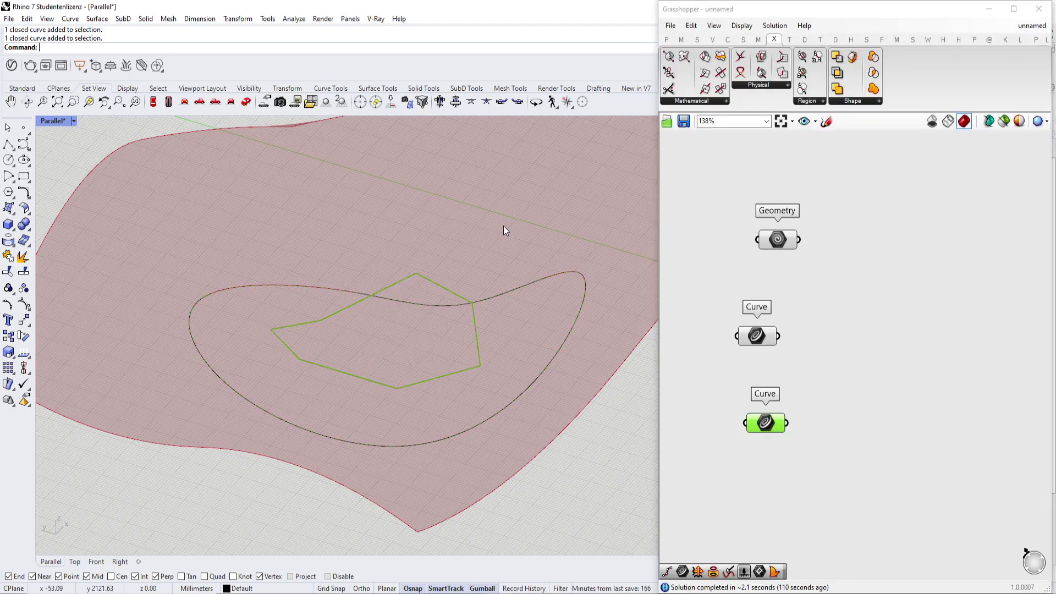
Step: Add the Project component that projects a curve onto a Brep and place it beside the parameters
{"action": "scroll", "coordinate": [481, 243], "scroll_direction": "down", "scroll_amount": 2}
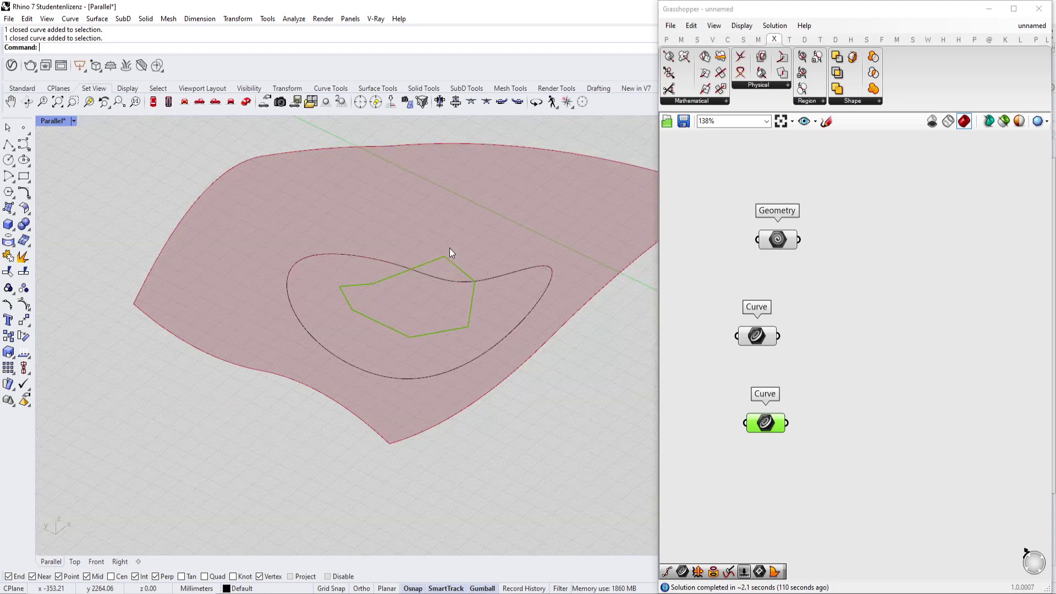
{"action": "left_click", "coordinate": [872, 335]}
{"action": "double_click", "coordinate": [872, 336]}
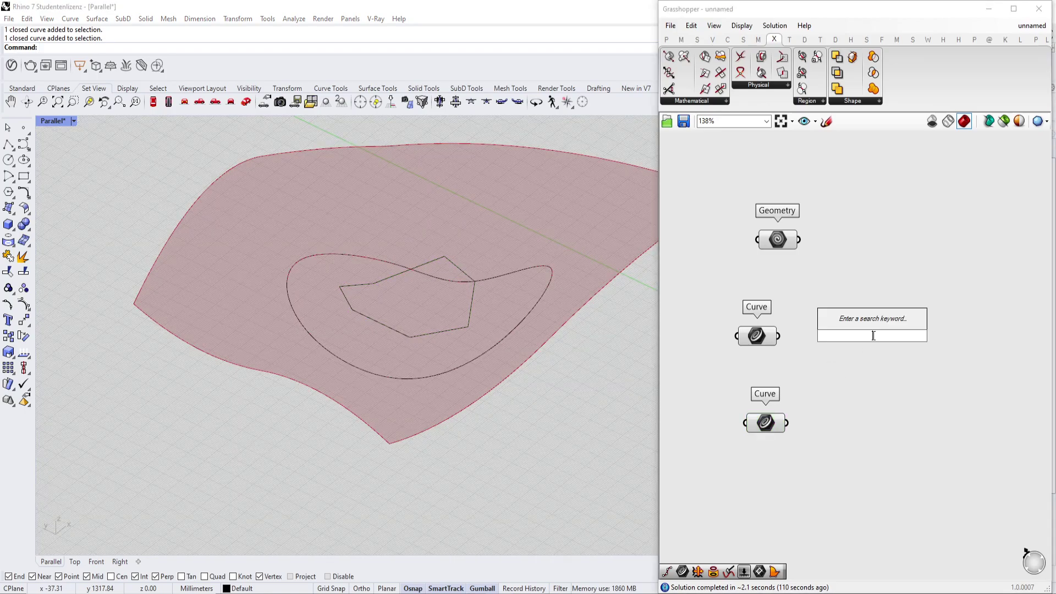
{"action": "type", "text": "proje"}
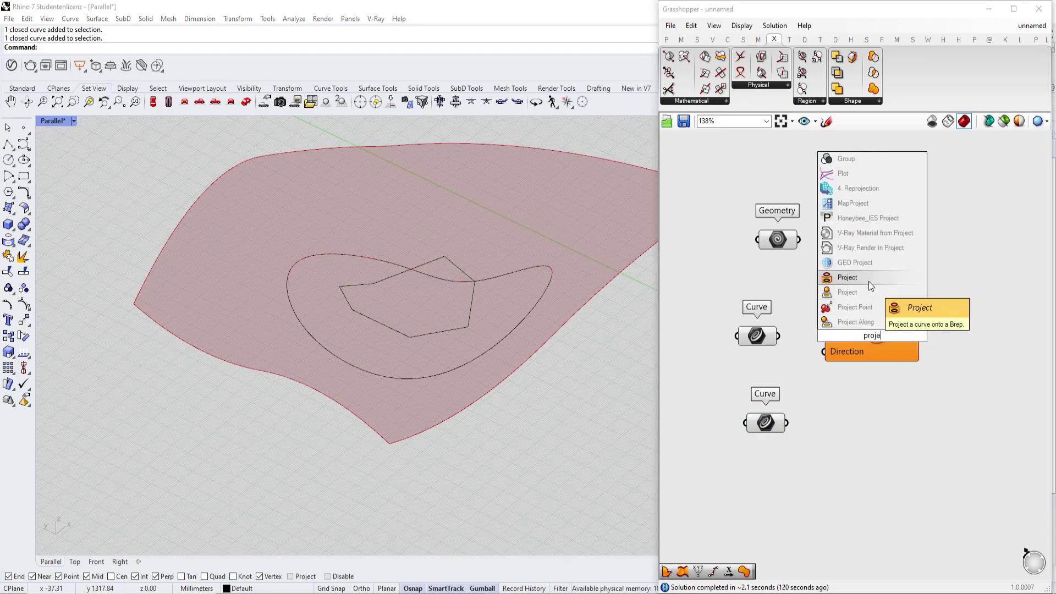
{"action": "left_click", "coordinate": [869, 281]}
{"action": "left_click", "coordinate": [785, 248]}
{"action": "left_click_drag", "start_coordinate": [833, 335], "coordinate": [880, 315]}
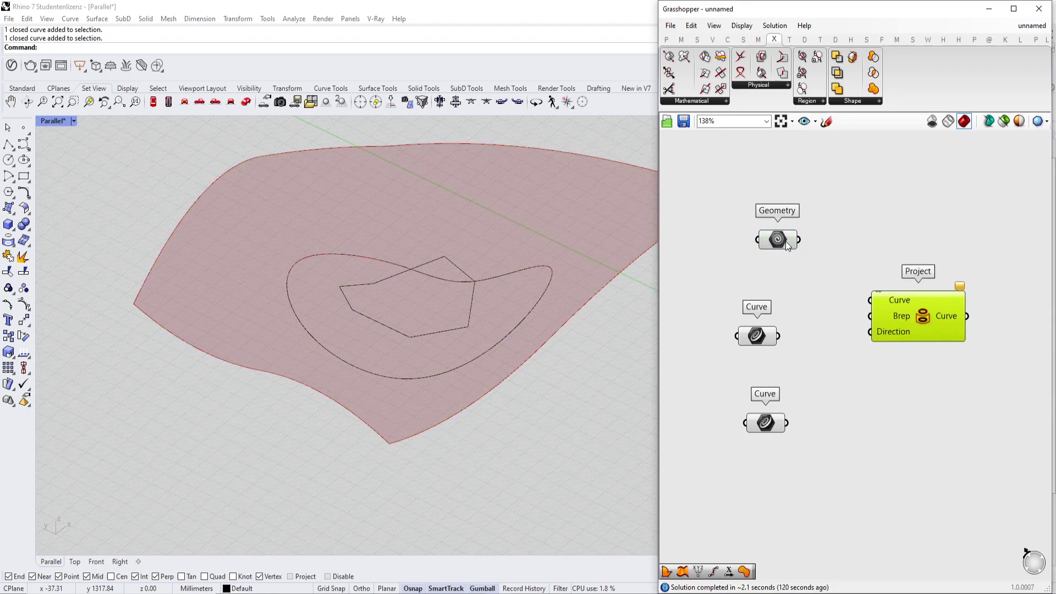
Step: Connect the Geometry parameter to Project's Brep input and the smooth-curve parameter to its Curve input
{"action": "left_click_drag", "start_coordinate": [786, 245], "coordinate": [828, 277]}
{"action": "left_click_drag", "start_coordinate": [842, 270], "coordinate": [778, 335]}
{"action": "left_click", "coordinate": [762, 334]}
{"action": "right_click_drag", "start_coordinate": [352, 297], "coordinate": [389, 303]}
{"action": "scroll", "coordinate": [439, 308], "scroll_direction": "up", "scroll_amount": 3}
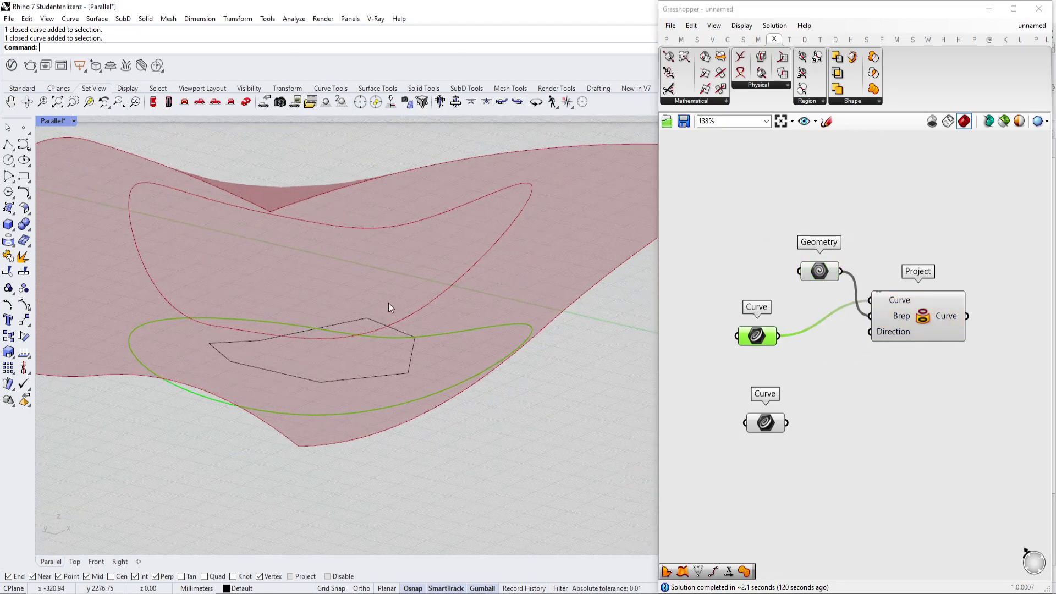
Step: Add Extrude and Unit Z components and connect Project's Curve output to Extrude's Base input
{"action": "double_click", "coordinate": [981, 429]}
{"action": "type", "text": "extrude"}
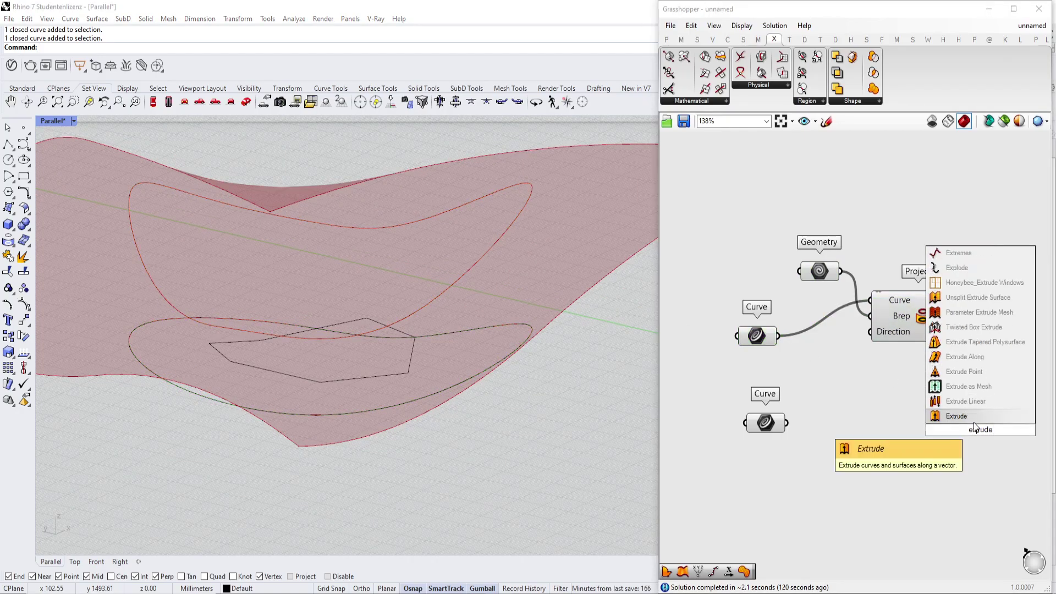
{"action": "key", "text": "Return"}
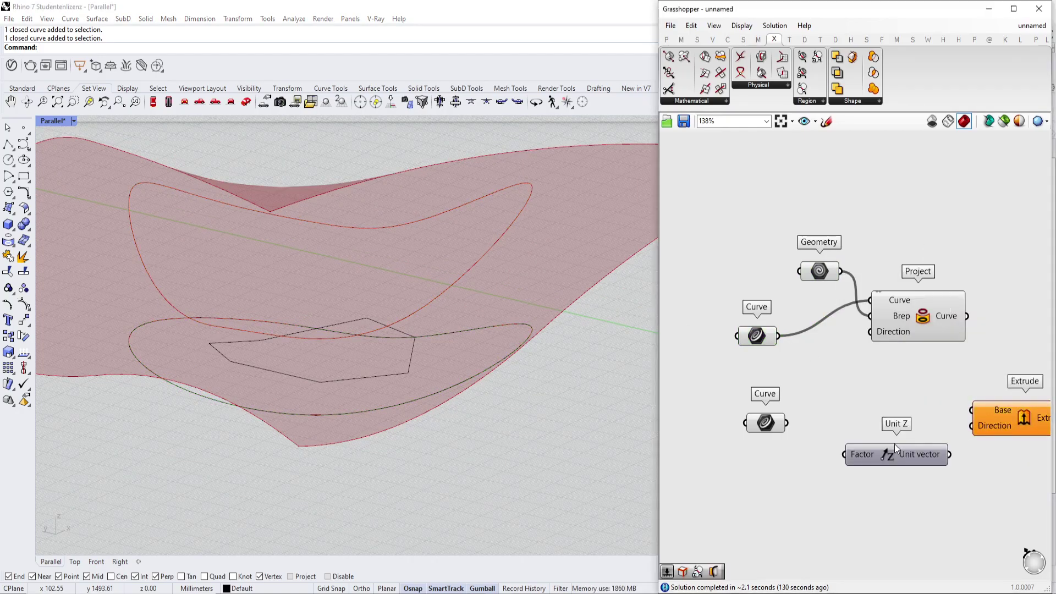
{"action": "scroll", "coordinate": [894, 444], "scroll_direction": "down", "scroll_amount": 2}
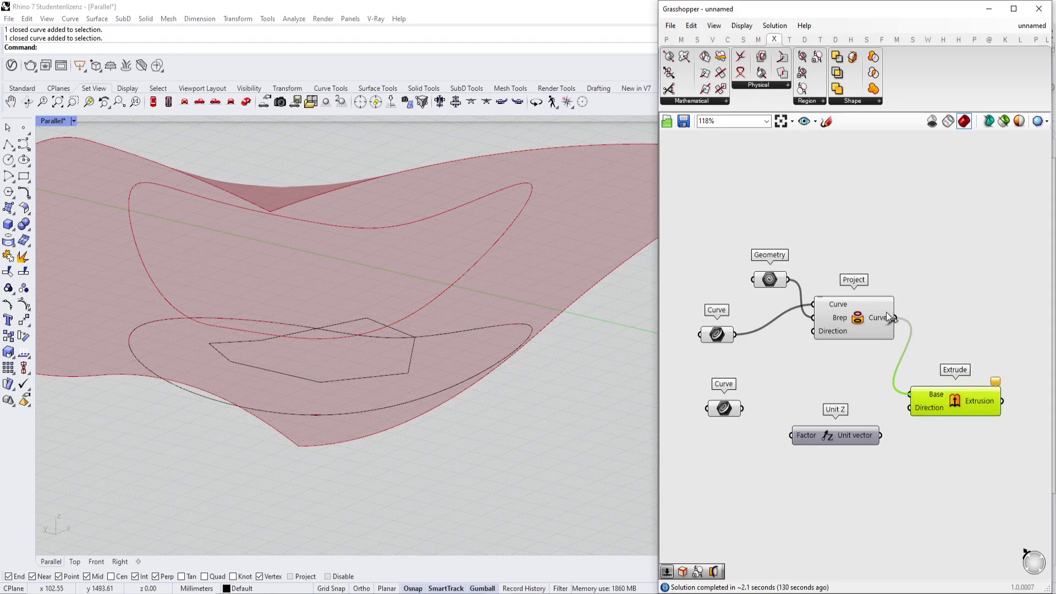
{"action": "left_click_drag", "start_coordinate": [914, 410], "coordinate": [950, 404]}
{"action": "left_click_drag", "start_coordinate": [836, 435], "coordinate": [857, 435]}
Step: Drive Extrude's Direction with the Unit Z vector, using a panel containing -1000 as its Factor
{"action": "double_click", "coordinate": [738, 483]}
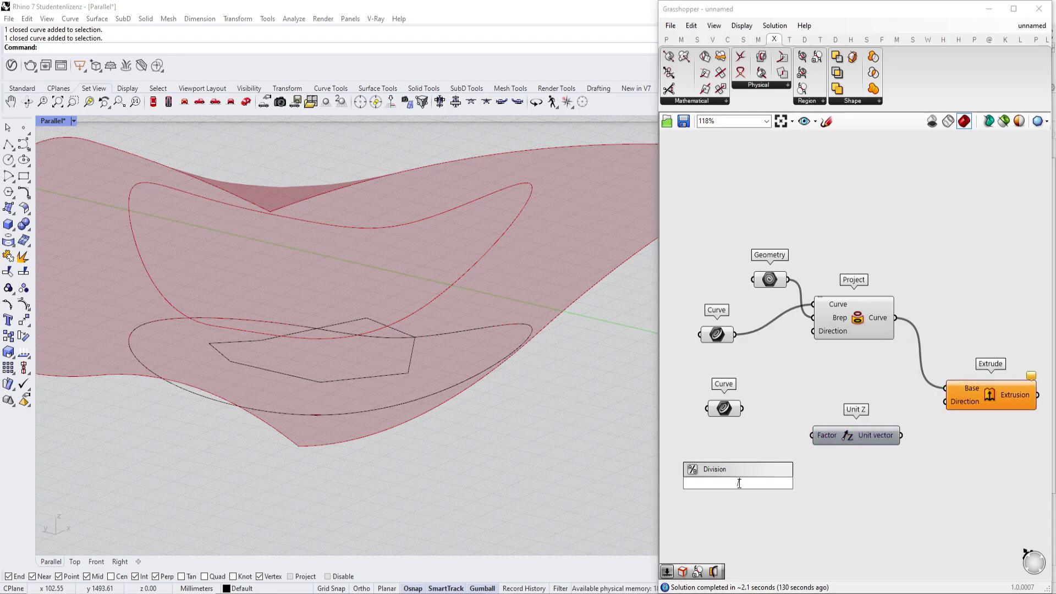
{"action": "type", "text": "//-1000"}
{"action": "key", "text": "Return"}
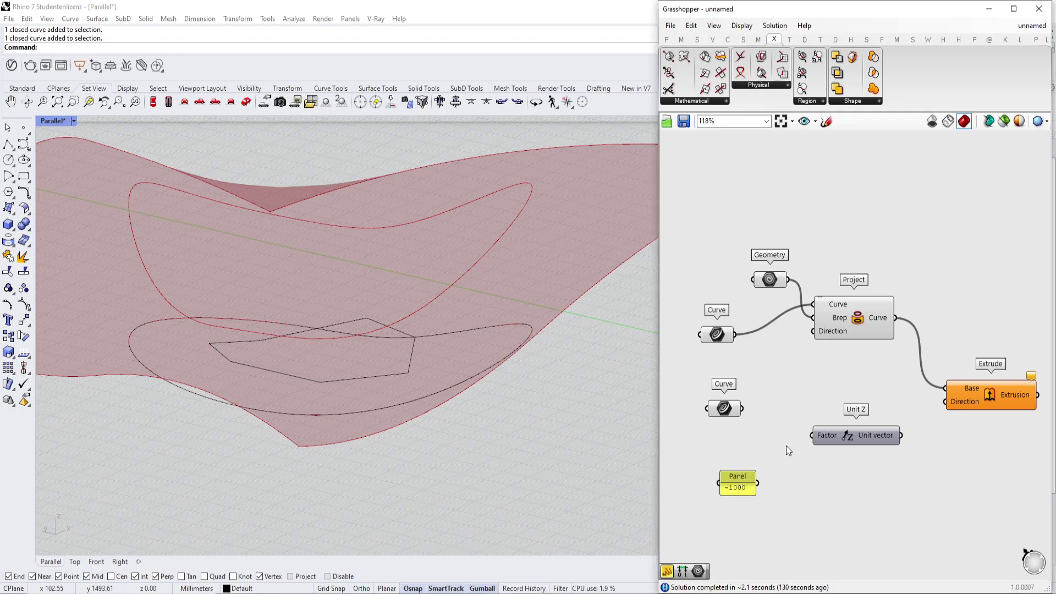
{"action": "left_click_drag", "start_coordinate": [788, 451], "coordinate": [759, 483]}
{"action": "left_click_drag", "start_coordinate": [900, 433], "coordinate": [946, 402]}
{"action": "right_click_drag", "start_coordinate": [477, 350], "coordinate": [383, 371]}
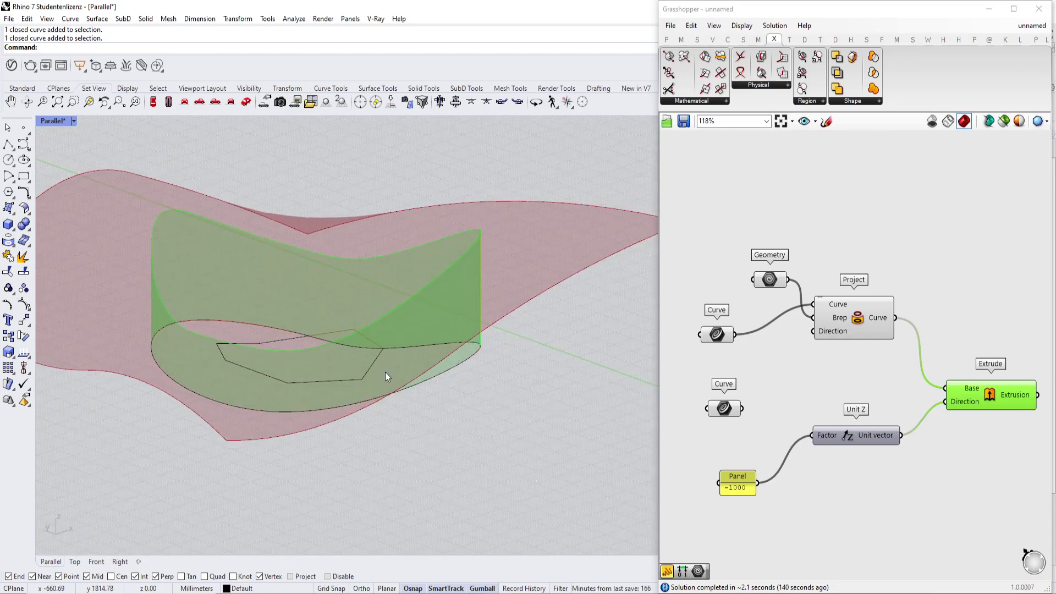
{"action": "right_click_drag", "start_coordinate": [851, 377], "coordinate": [778, 359]}
{"action": "right_click_drag", "start_coordinate": [932, 345], "coordinate": [895, 334]}
{"action": "double_click", "coordinate": [987, 321]}
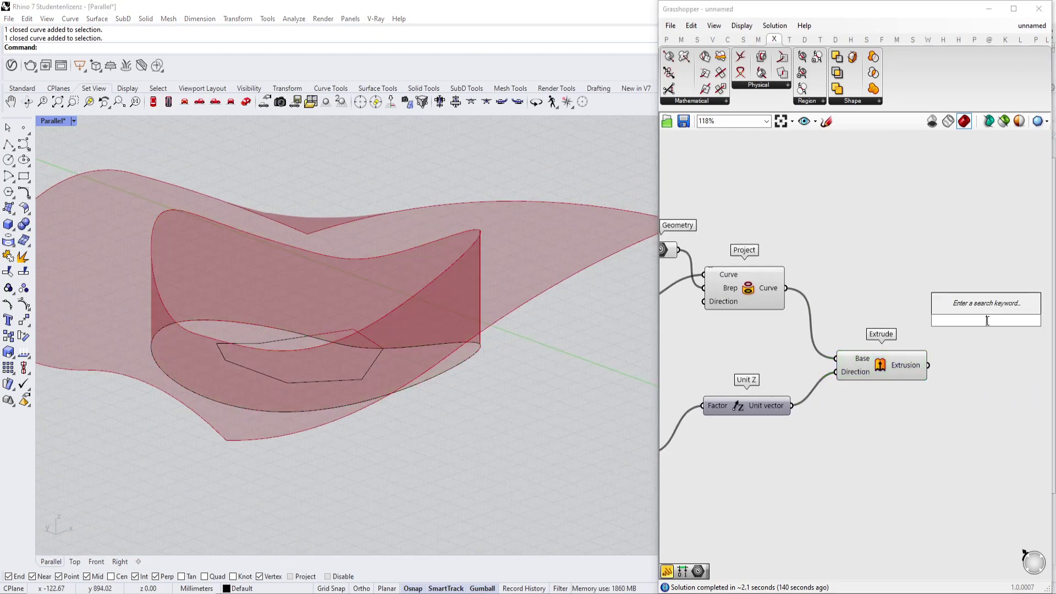
{"action": "type", "text": "brep"}
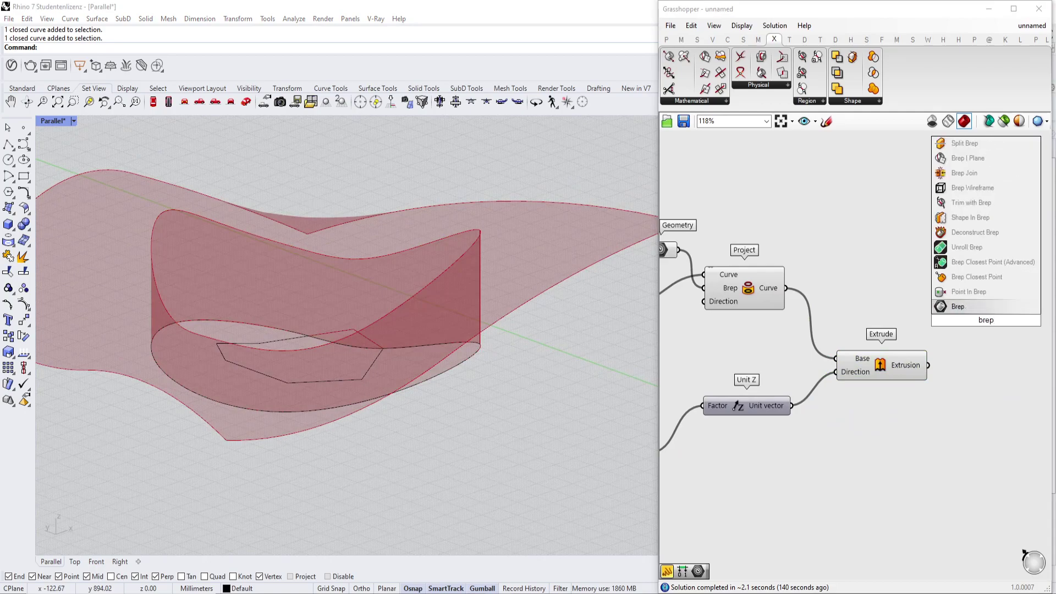
{"action": "key", "text": "Escape"}
Step: Add a Split Brep component and connect the extrusion to its Brep input and the smooth-curve parameter to its Cutter input
{"action": "left_click", "coordinate": [853, 100]}
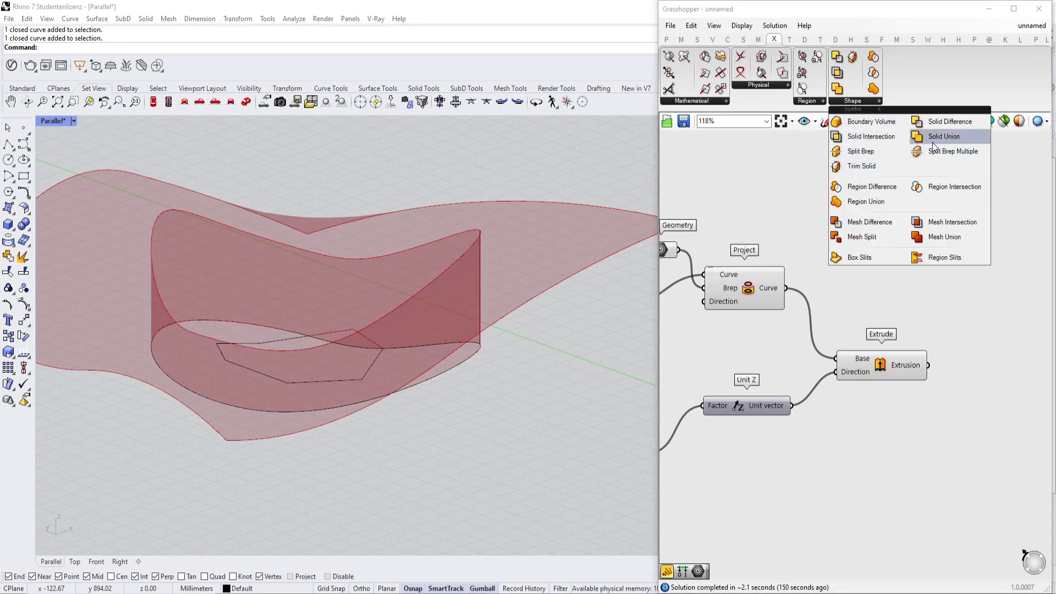
{"action": "left_click_drag", "start_coordinate": [877, 148], "coordinate": [990, 352]}
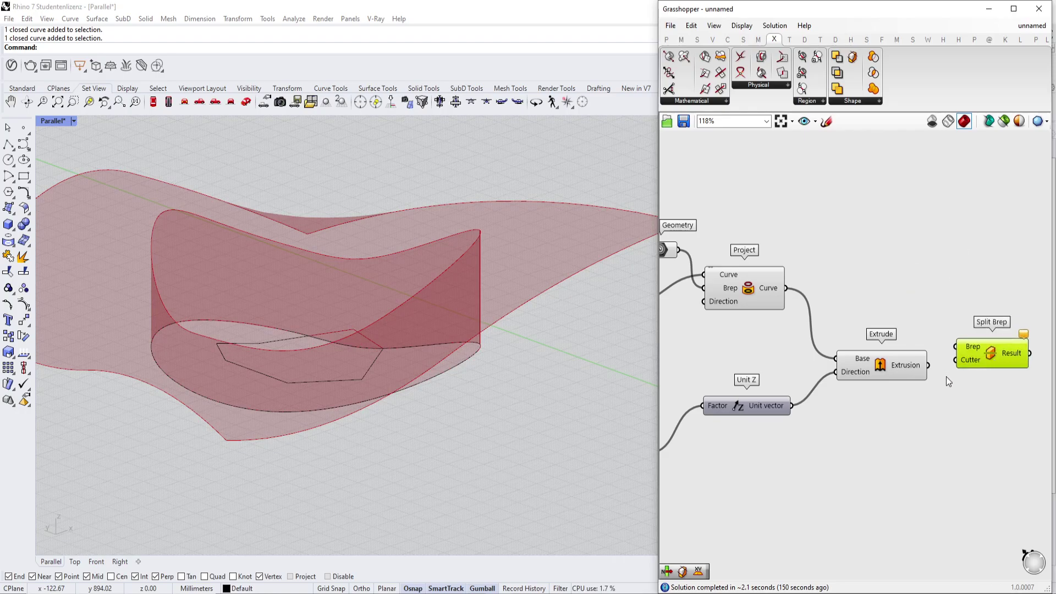
{"action": "left_click_drag", "start_coordinate": [926, 366], "coordinate": [714, 326]}
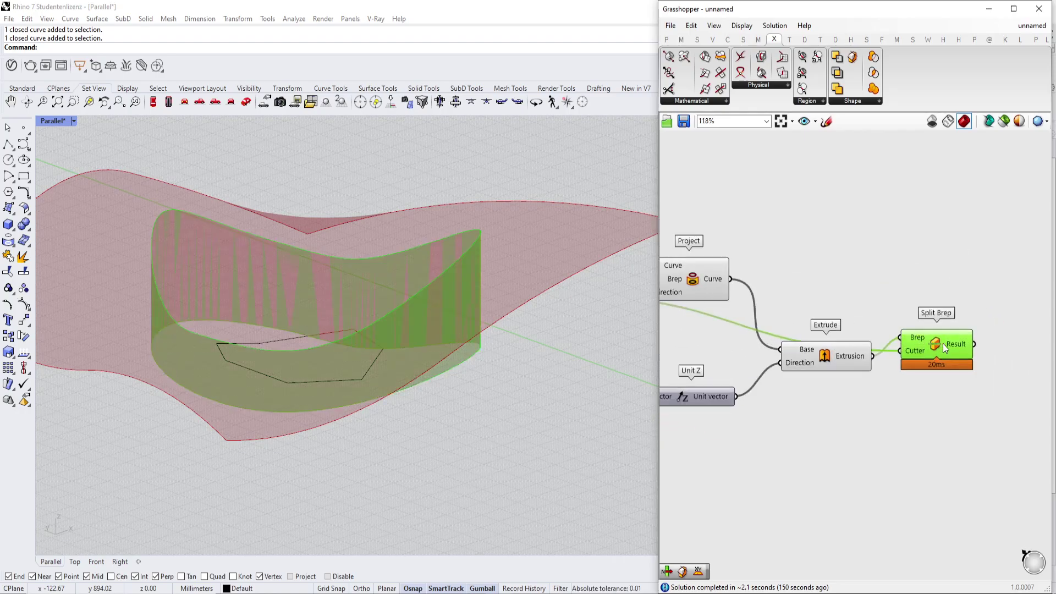
Step: Add a List Item component fed by Split Brep's Result, with a number slider set to 0 as its Index
{"action": "scroll", "coordinate": [951, 346], "scroll_direction": "down", "scroll_amount": 2}
{"action": "double_click", "coordinate": [934, 318]}
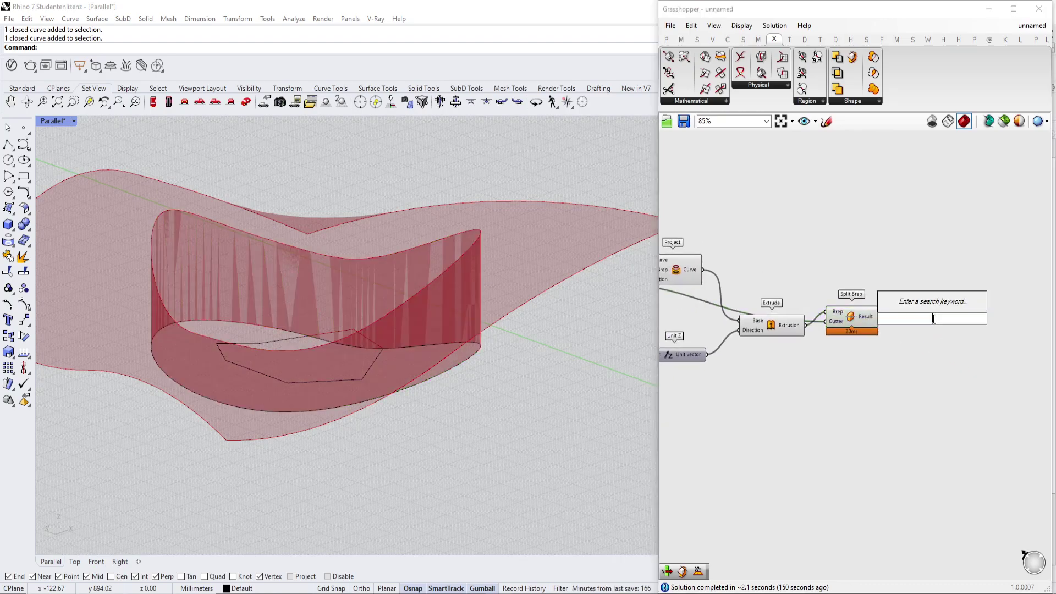
{"action": "type", "text": "list item"}
{"action": "key", "text": "Return"}
{"action": "scroll", "coordinate": [932, 315], "scroll_direction": "up", "scroll_amount": 2}
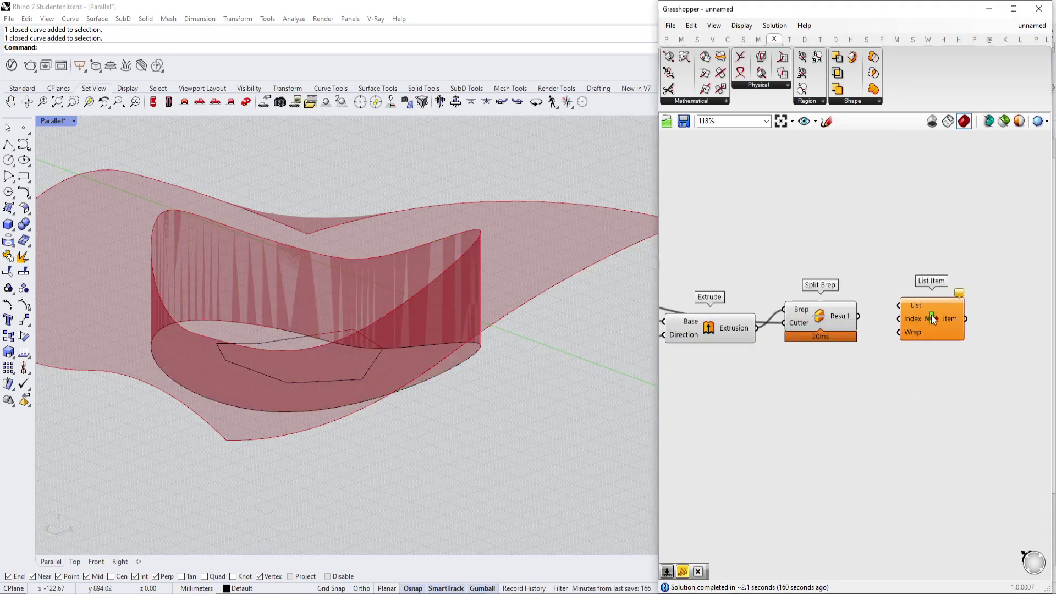
{"action": "left_click_drag", "start_coordinate": [859, 315], "coordinate": [758, 395]}
{"action": "double_click", "coordinate": [826, 395]}
{"action": "type", "text": "1"}
{"action": "key", "text": "Return"}
{"action": "left_click", "coordinate": [923, 318]}
Step: Examine the Split Brep result and the projected curve in the Rhino viewport by selecting their components
{"action": "scroll", "coordinate": [781, 363], "scroll_direction": "down", "scroll_amount": 1}
{"action": "right_click_drag", "start_coordinate": [781, 364], "coordinate": [846, 351]}
{"action": "left_click", "coordinate": [873, 314]}
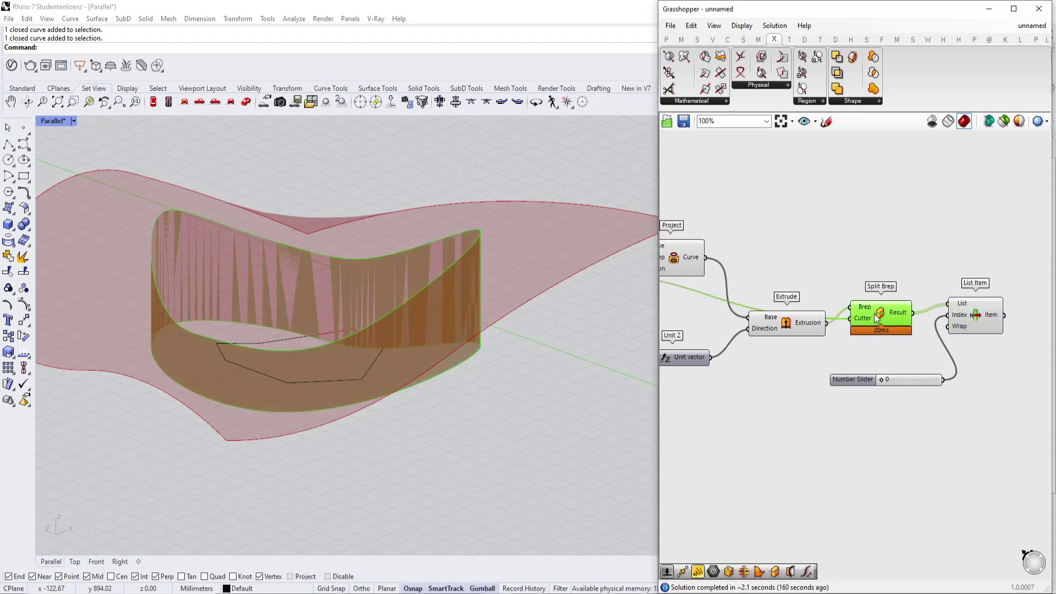
{"action": "scroll", "coordinate": [825, 324], "scroll_direction": "up", "scroll_amount": 1}
{"action": "right_click_drag", "start_coordinate": [882, 302], "coordinate": [1005, 314]}
{"action": "left_click", "coordinate": [792, 256]}
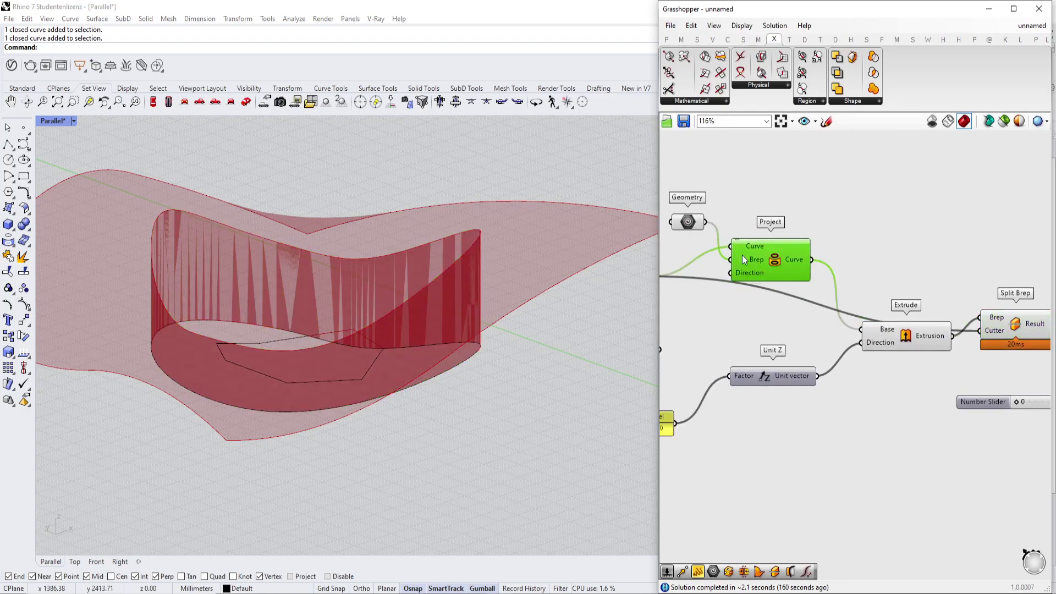
{"action": "right_click_drag", "start_coordinate": [817, 232], "coordinate": [876, 269]}
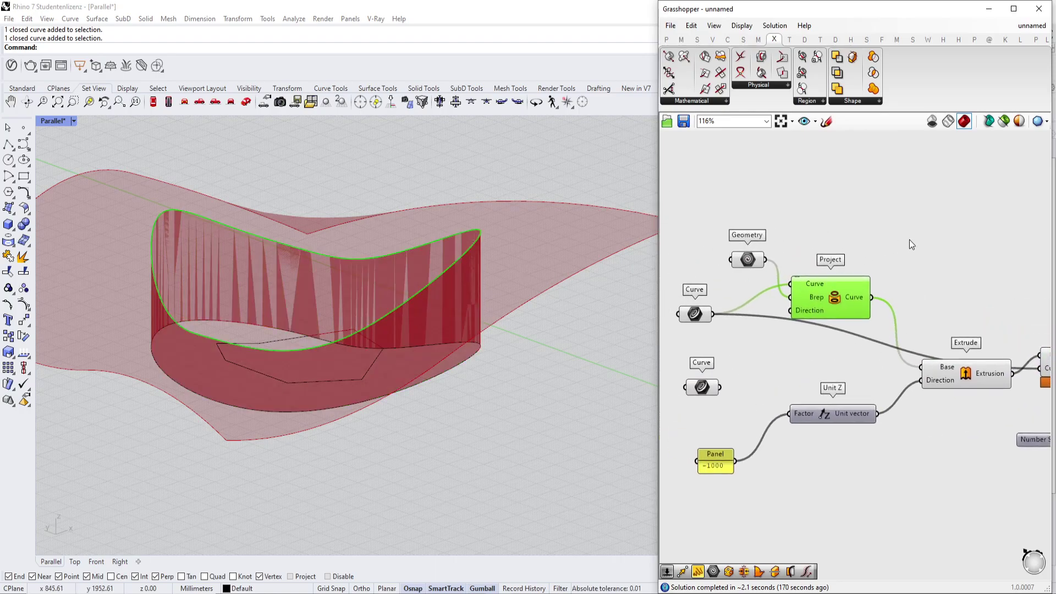
{"action": "right_click_drag", "start_coordinate": [928, 247], "coordinate": [853, 236]}
{"action": "scroll", "coordinate": [856, 240], "scroll_direction": "down", "scroll_amount": 2}
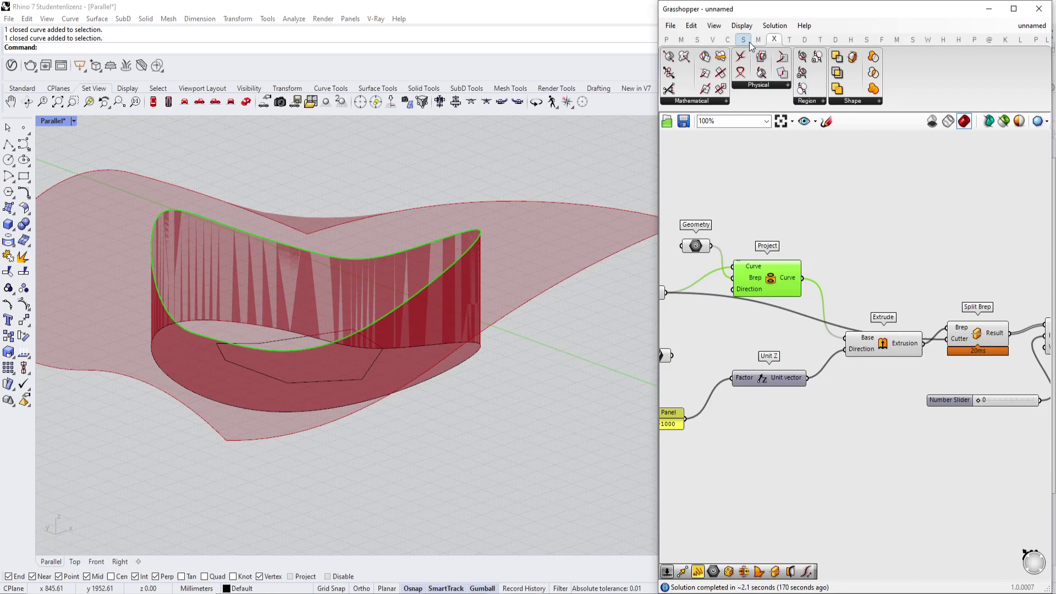
{"action": "right_click_drag", "start_coordinate": [404, 296], "coordinate": [473, 302]}
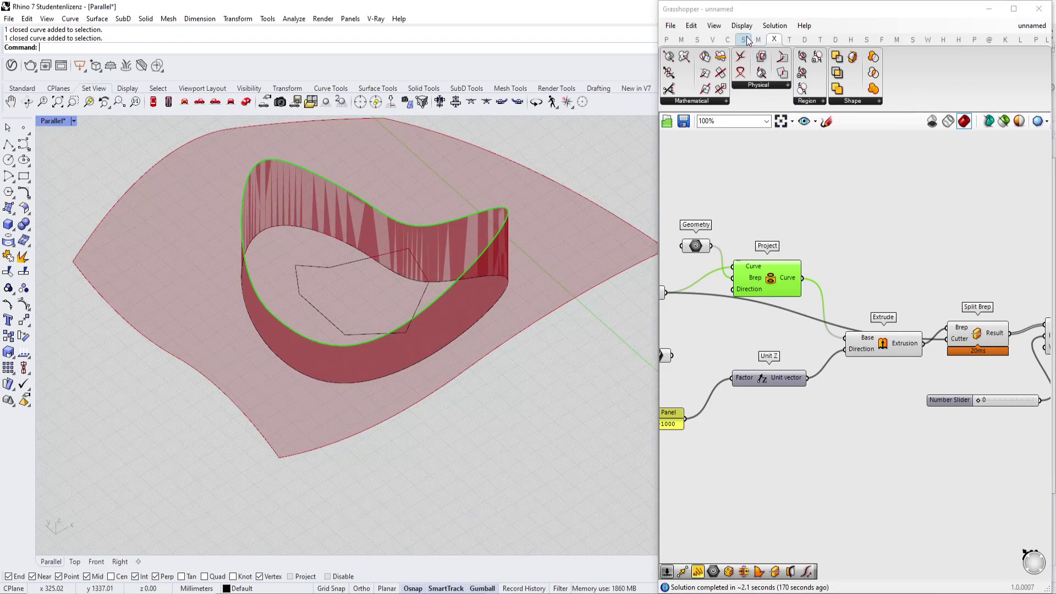
Step: Add a Surface Split component and connect the Geometry parameter to its Surface input and the projected curve to its Curves input
{"action": "left_click", "coordinate": [758, 87]}
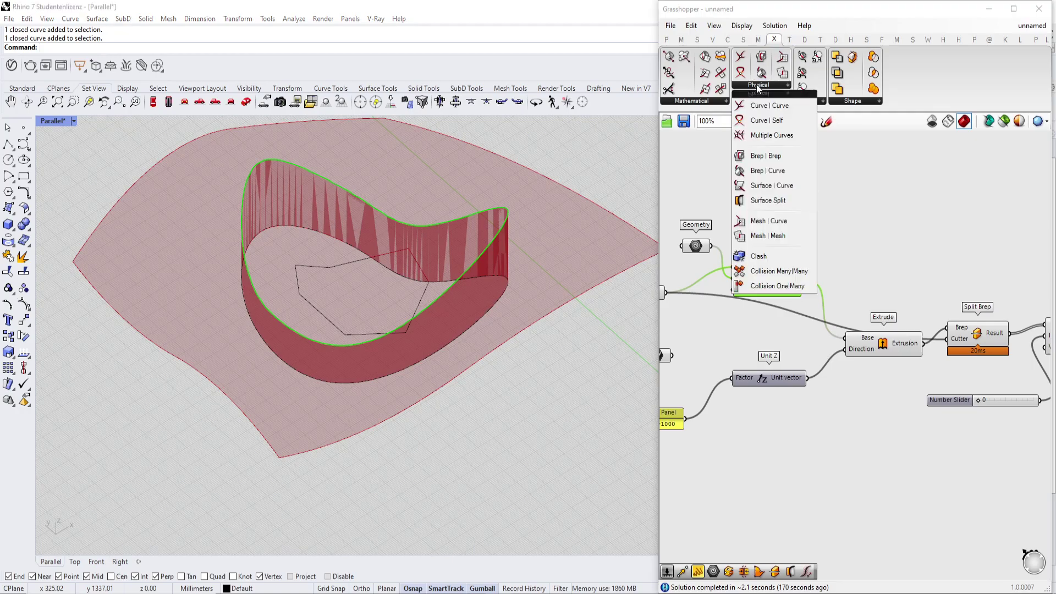
{"action": "left_click", "coordinate": [771, 203]}
{"action": "left_click", "coordinate": [880, 220]}
{"action": "scroll", "coordinate": [902, 219], "scroll_direction": "up", "scroll_amount": 2}
{"action": "scroll", "coordinate": [883, 277], "scroll_direction": "down", "scroll_amount": 2}
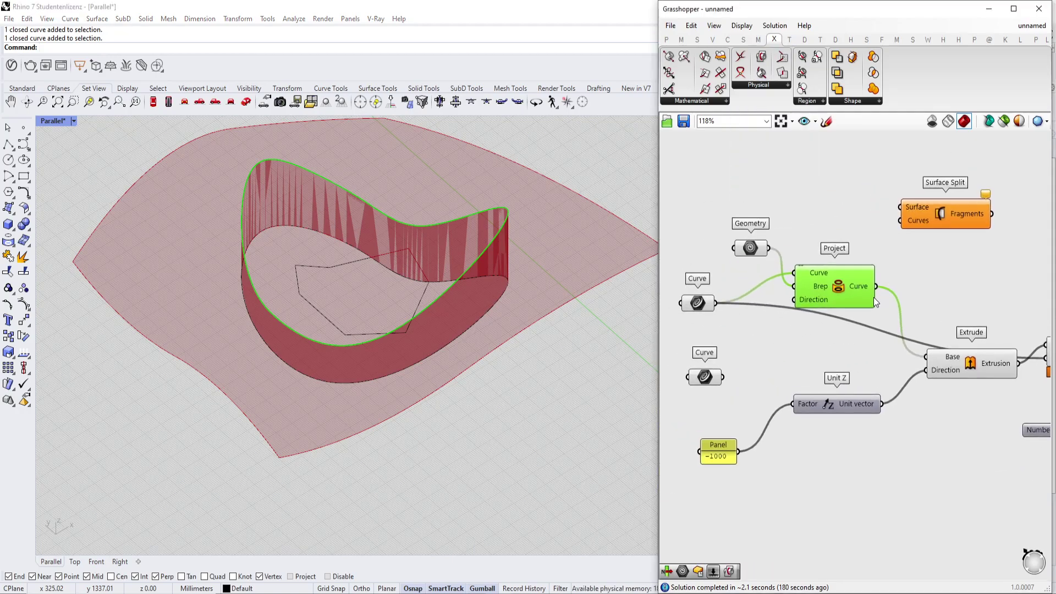
{"action": "left_click_drag", "start_coordinate": [900, 208], "coordinate": [749, 246]}
{"action": "left_click", "coordinate": [749, 246]}
{"action": "right_click_drag", "start_coordinate": [502, 264], "coordinate": [504, 302], "text": "shift"}
Step: Duplicate List Item for Surface Split's Fragments and connect a number slider set to 1 to its Index
{"action": "right_click_drag", "start_coordinate": [1039, 213], "coordinate": [766, 246]}
{"action": "left_click_drag", "start_coordinate": [914, 391], "coordinate": [914, 272], "text": "alt"}
{"action": "left_click_drag", "start_coordinate": [718, 247], "coordinate": [871, 305]}
{"action": "double_click", "coordinate": [805, 303]}
{"action": "type", "text": "1"}
{"action": "key", "text": "Return"}
{"action": "left_click", "coordinate": [891, 276]}
Step: Hide the previews of Surface Split, Project, the Geometry parameter and both Curve parameters
{"action": "right_click_drag", "start_coordinate": [806, 293], "coordinate": [894, 240]}
{"action": "scroll", "coordinate": [851, 278], "scroll_direction": "down", "scroll_amount": 1}
{"action": "scroll", "coordinate": [894, 238], "scroll_direction": "down", "scroll_amount": 1}
{"action": "left_click_drag", "start_coordinate": [914, 200], "coordinate": [775, 277]}
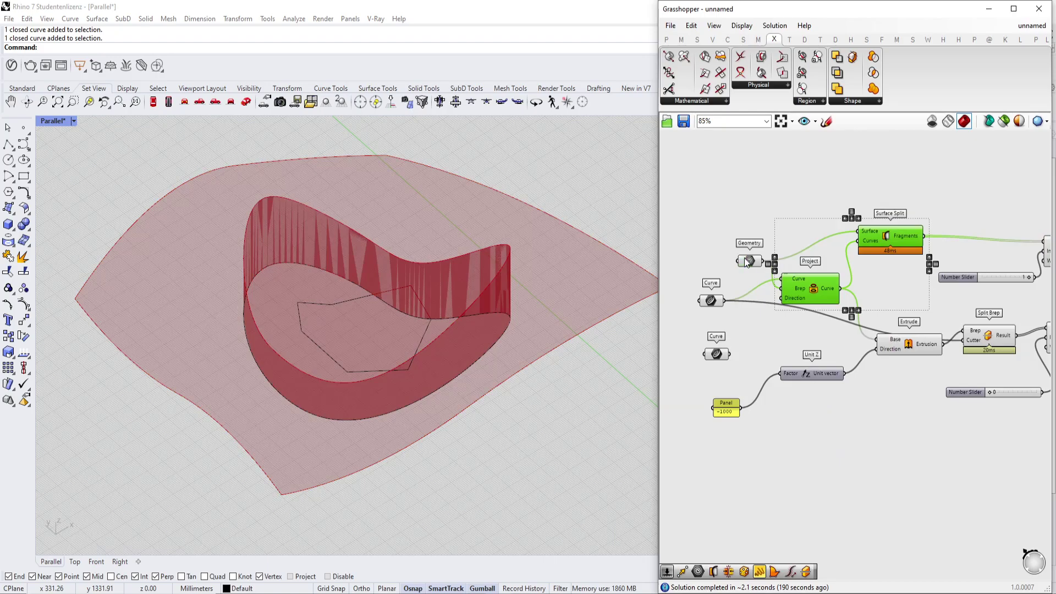
{"action": "left_click", "coordinate": [745, 258]}
{"action": "key", "text": "ctrl+q"}
{"action": "left_click", "coordinate": [714, 303]}
{"action": "key", "text": "ctrl+q"}
{"action": "left_click", "coordinate": [714, 354]}
{"action": "key", "text": "ctrl+q"}
{"action": "right_click_drag", "start_coordinate": [982, 323], "coordinate": [898, 312]}
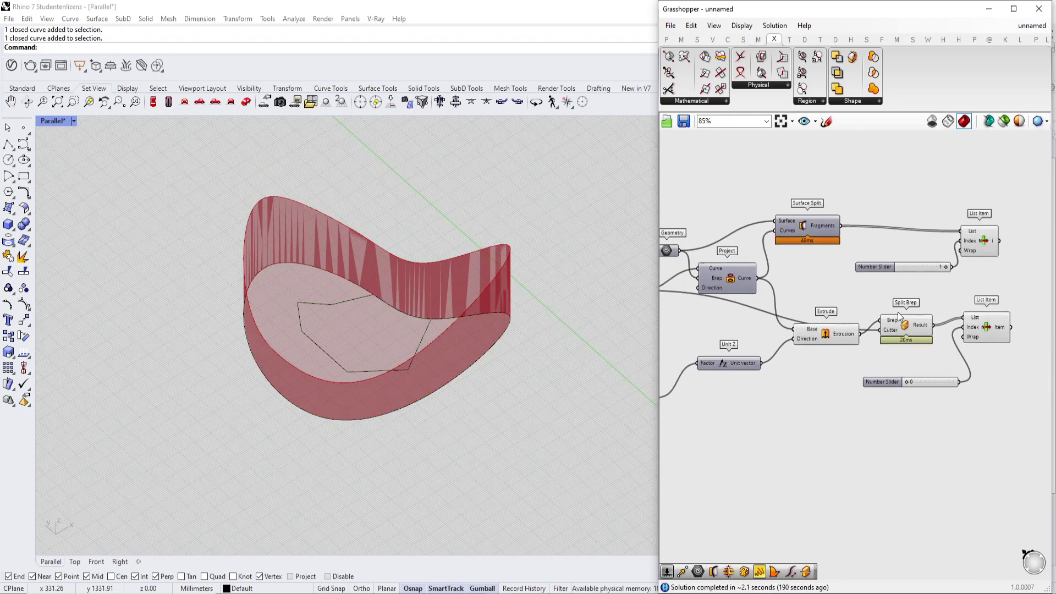
Step: Hide the previews of the Split Brep and Extrude components
{"action": "left_click", "coordinate": [900, 318]}
{"action": "left_click", "coordinate": [803, 338]}
{"action": "mouse_move", "coordinate": [517, 308]}
{"action": "right_mouse_down"}
{"action": "mouse_move", "coordinate": [549, 300]}
{"action": "mouse_move", "coordinate": [539, 291]}
{"action": "mouse_move", "coordinate": [544, 306]}
{"action": "mouse_move", "coordinate": [566, 306]}
{"action": "mouse_move", "coordinate": [507, 324]}
{"action": "right_mouse_up"}
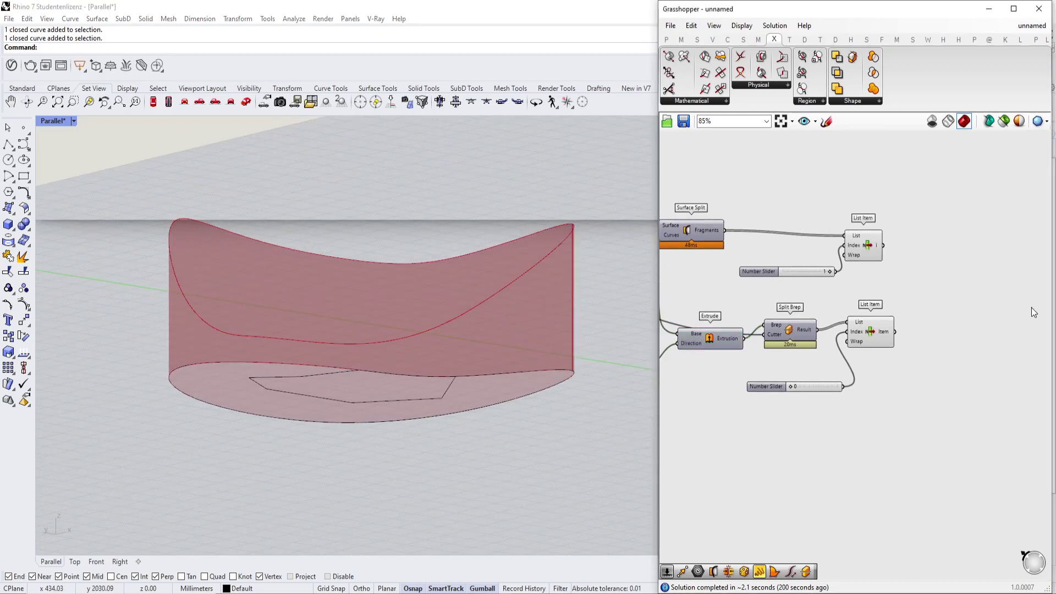
Step: Add a Contour component beyond the two List Item components
{"action": "double_click", "coordinate": [1031, 308]}
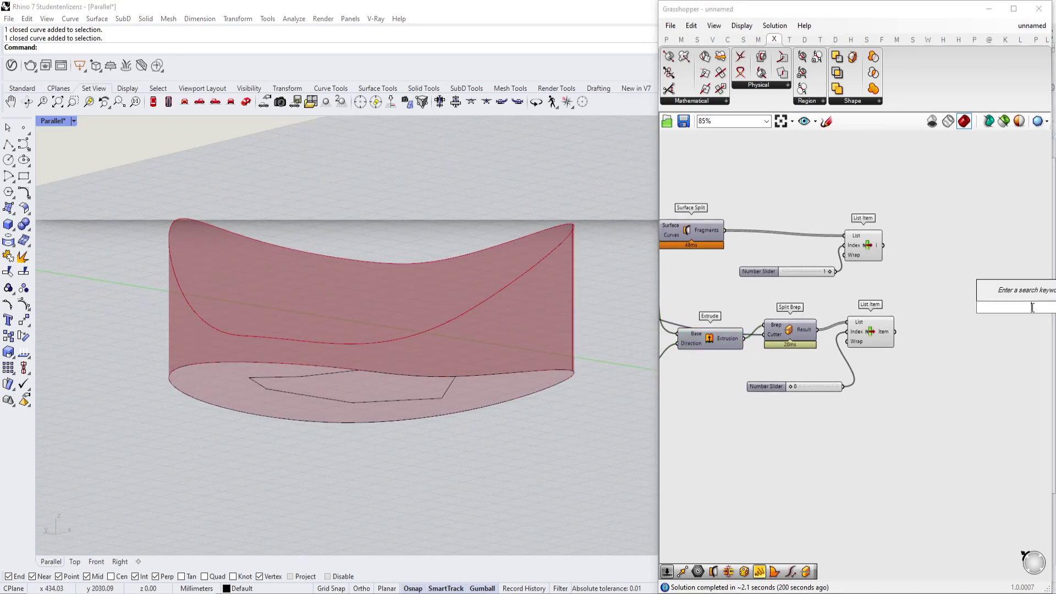
{"action": "type", "text": "con"}
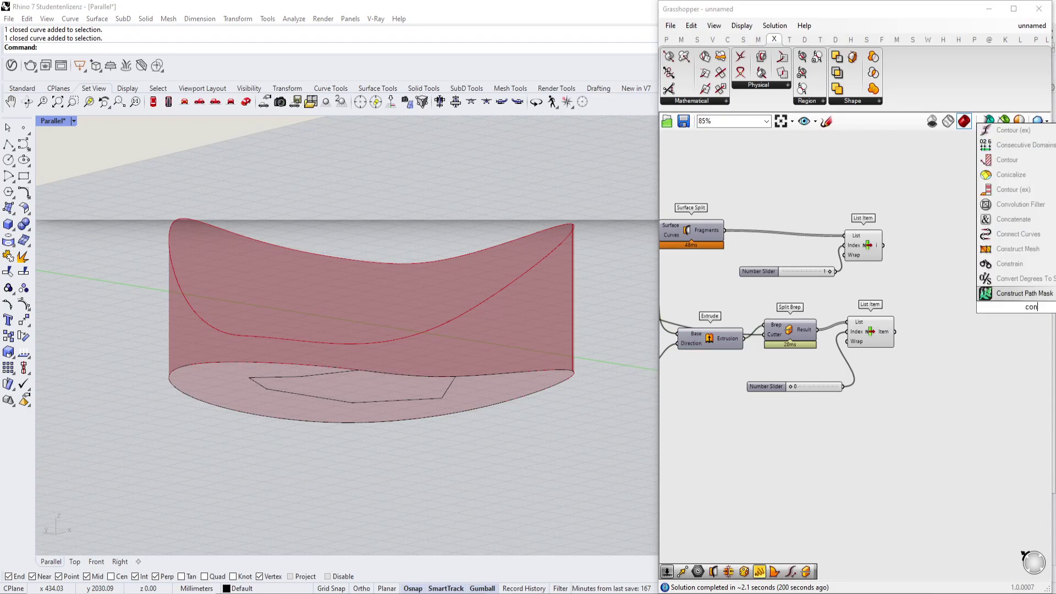
{"action": "left_click", "coordinate": [1015, 160]}
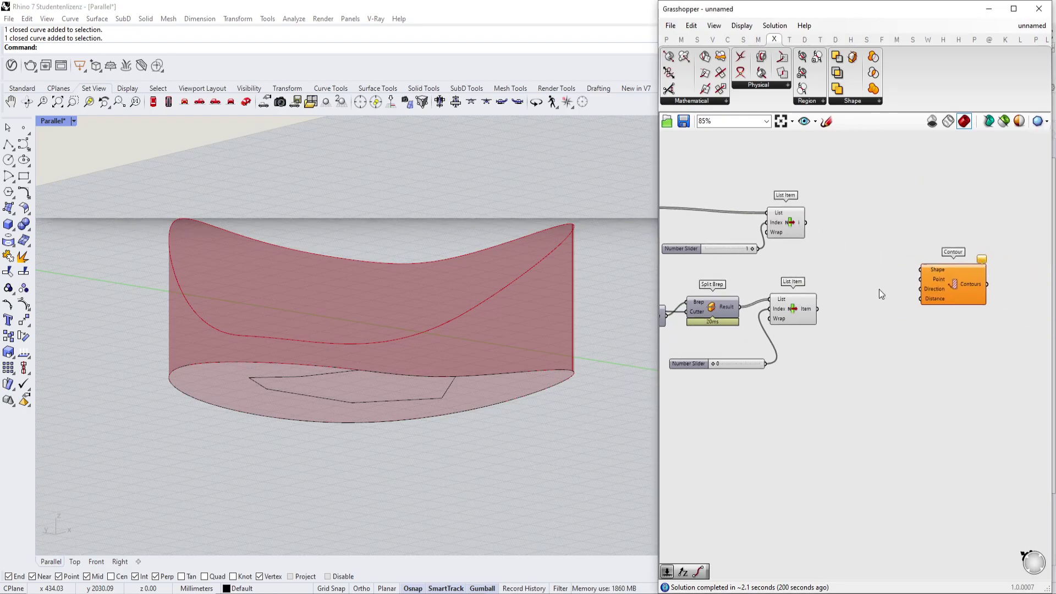
{"action": "double_click", "coordinate": [855, 319]}
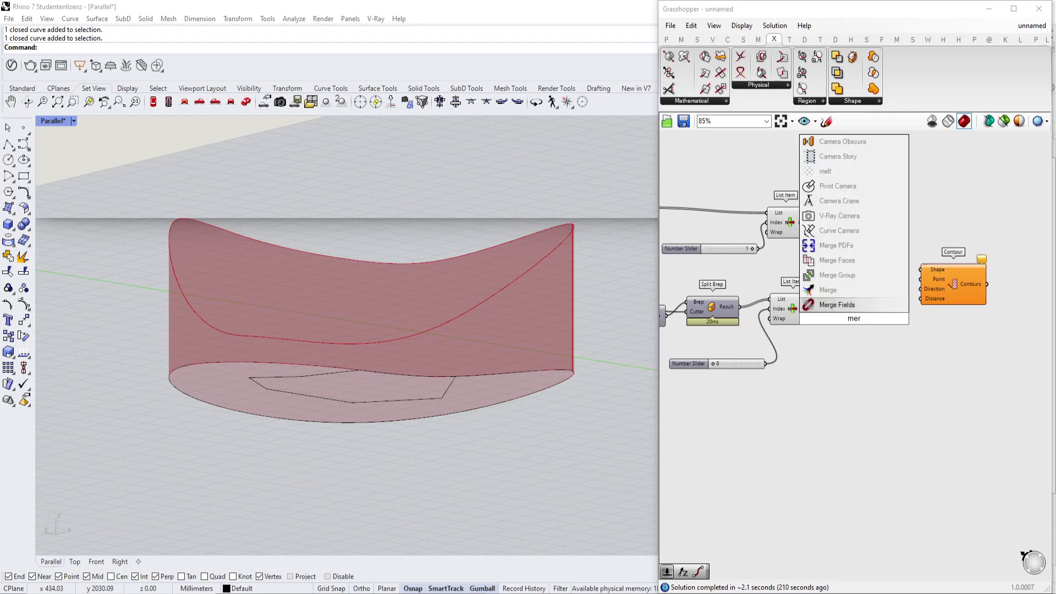
{"action": "key", "text": "Escape"}
{"action": "left_click", "coordinate": [845, 101]}
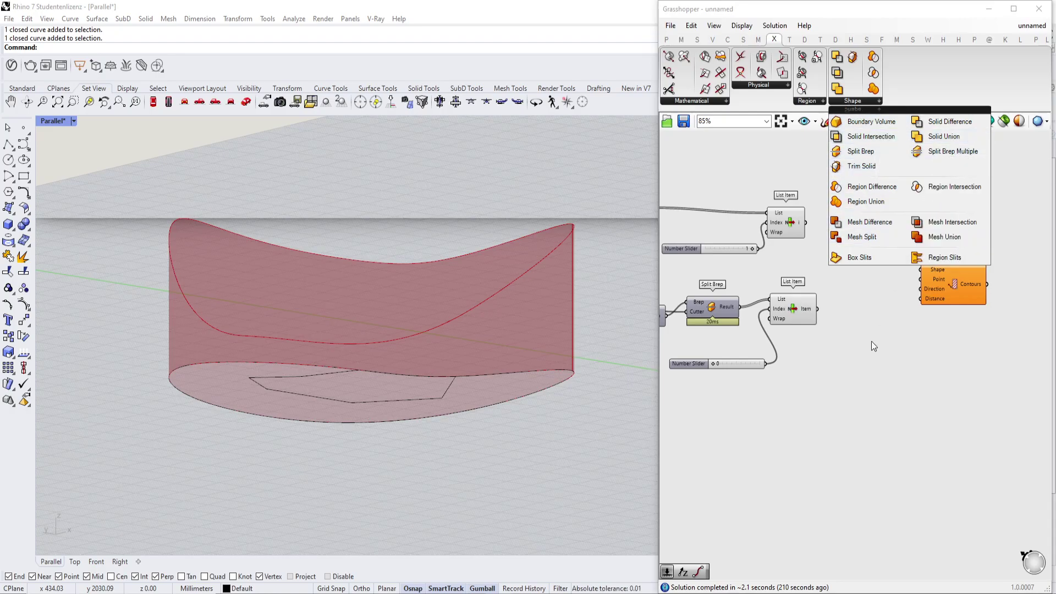
Step: Add a Brep Join component between the List Items and Contour, and connect both List Item outputs to its Breps input
{"action": "double_click", "coordinate": [868, 357]}
{"action": "type", "text": "join"}
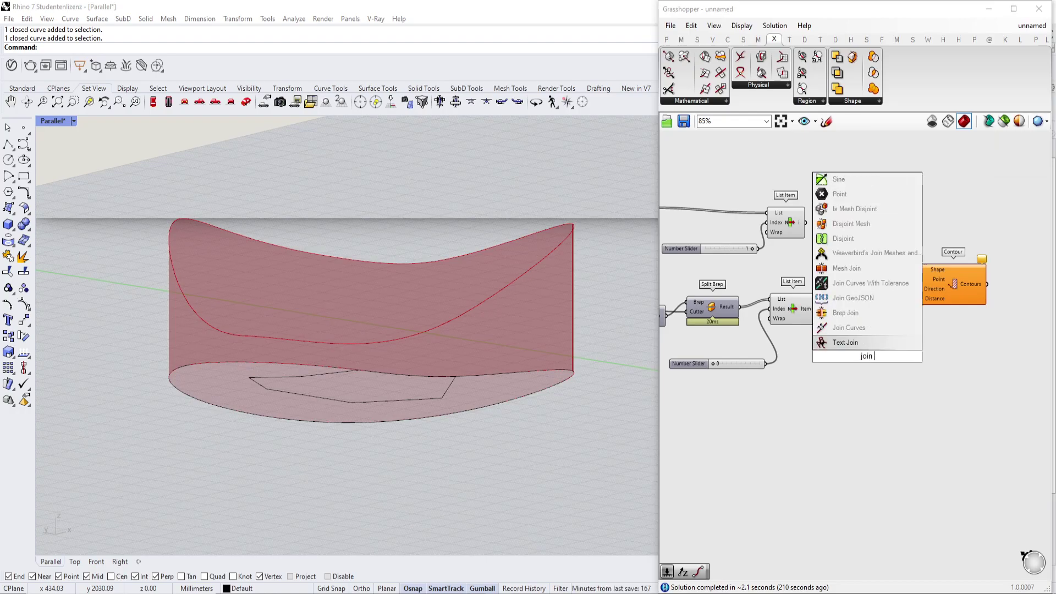
{"action": "left_click", "coordinate": [858, 312]}
{"action": "scroll", "coordinate": [873, 357], "scroll_direction": "up", "scroll_amount": 2}
{"action": "left_click_drag", "start_coordinate": [873, 358], "coordinate": [880, 291]}
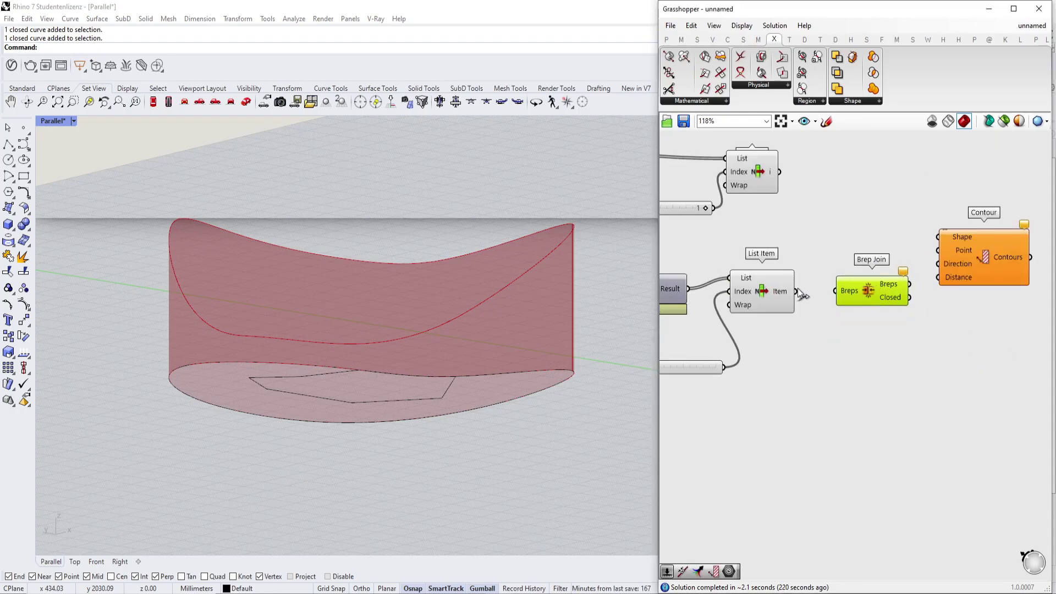
{"action": "left_click_drag", "start_coordinate": [798, 290], "coordinate": [785, 175]}
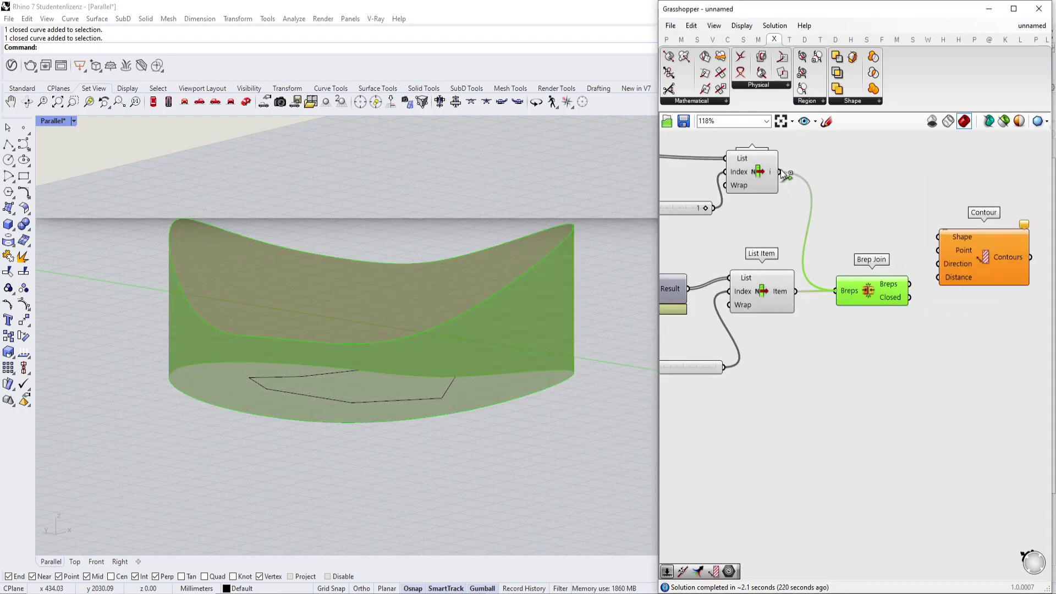
Step: Flatten Brep Join's Breps input and reposition the Brep Join and Contour components on the canvas
{"action": "left_click_drag", "start_coordinate": [854, 292], "coordinate": [854, 267]}
{"action": "right_click", "coordinate": [854, 266]}
{"action": "left_click", "coordinate": [899, 353]}
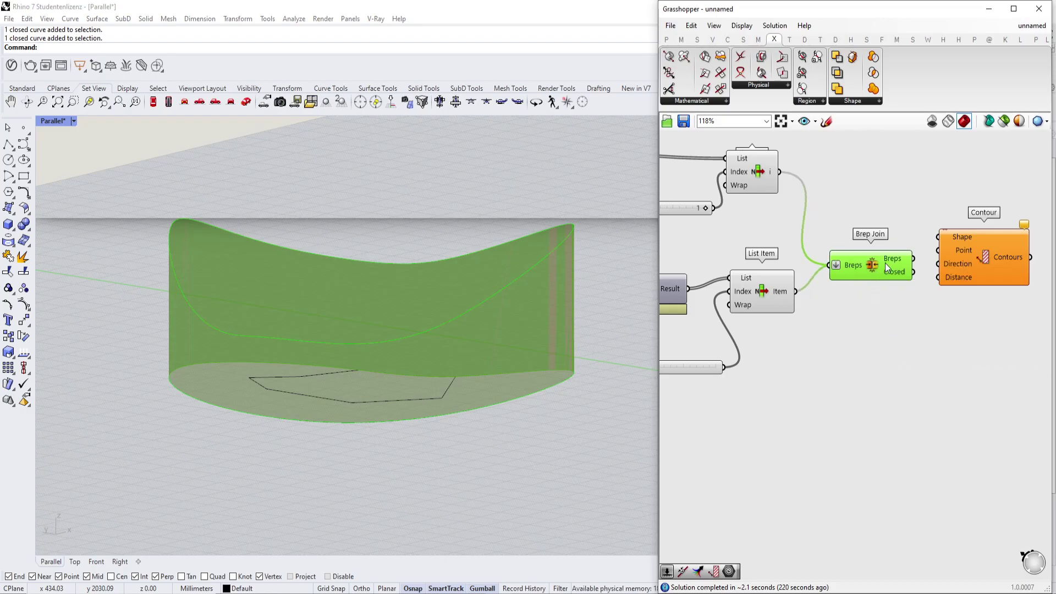
{"action": "right_click_drag", "start_coordinate": [886, 263], "coordinate": [839, 281]}
{"action": "left_click_drag", "start_coordinate": [933, 277], "coordinate": [953, 301]}
{"action": "left_click", "coordinate": [829, 275]}
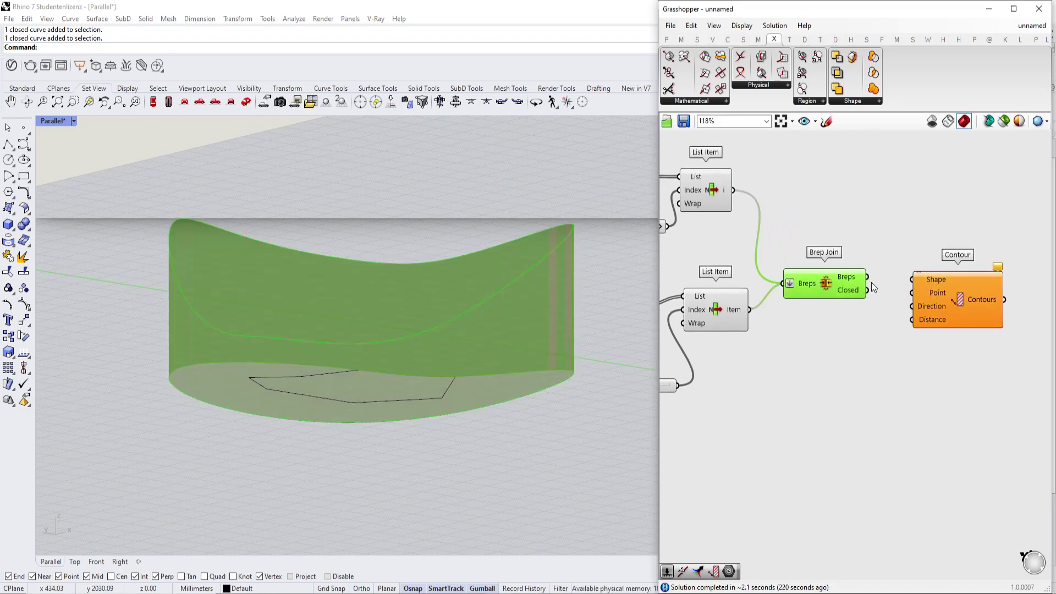
{"action": "double_click", "coordinate": [851, 361]}
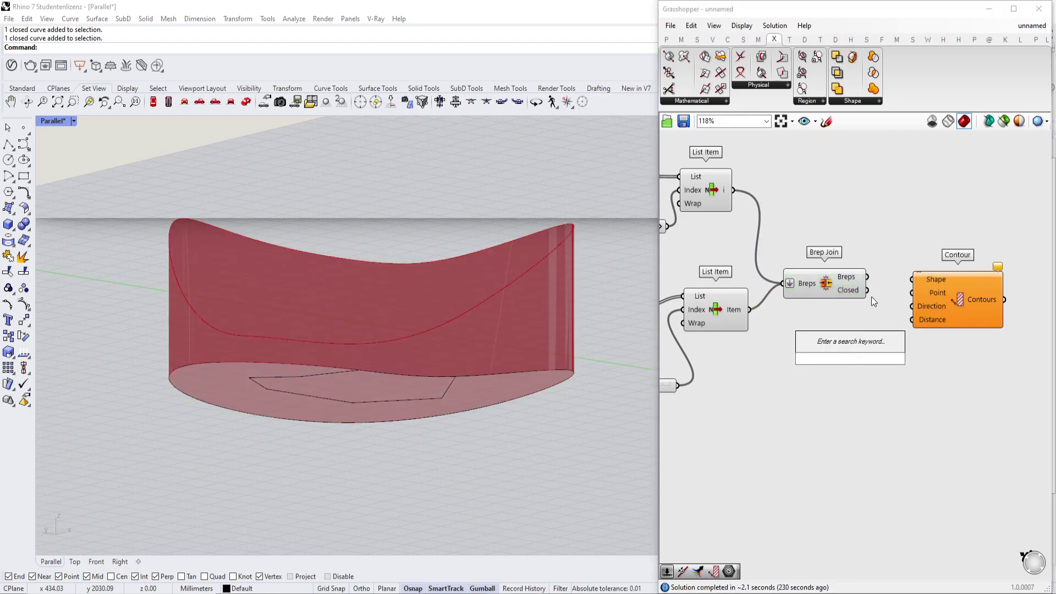
{"action": "scroll", "coordinate": [871, 302], "scroll_direction": "up", "scroll_amount": 3}
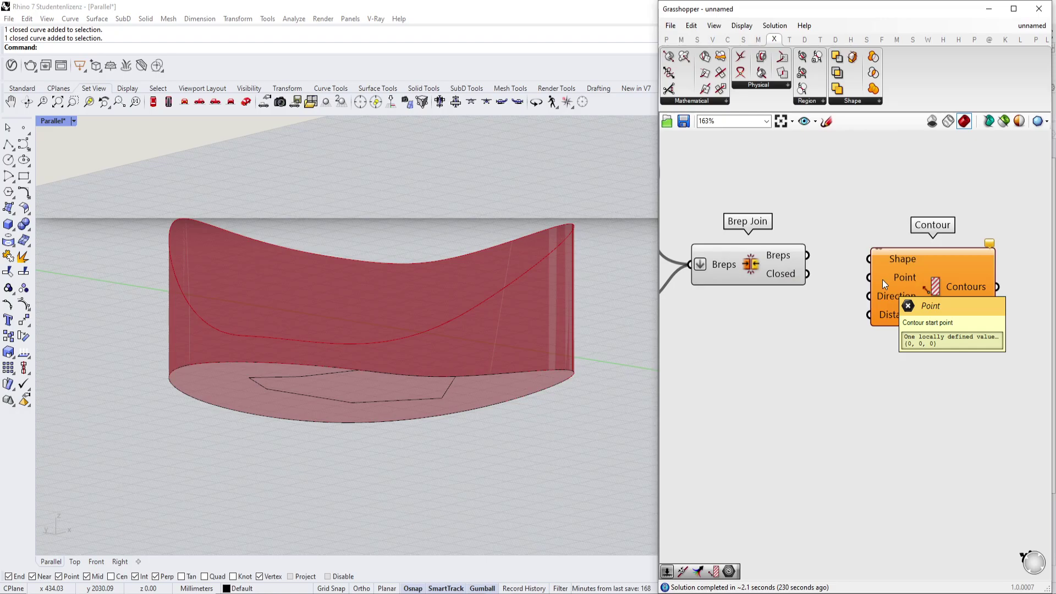
Step: Add a Number Slider with the value 11 between Brep Join and Contour
{"action": "right_click_drag", "start_coordinate": [562, 305], "coordinate": [593, 314]}
{"action": "mouse_move", "coordinate": [895, 296]}
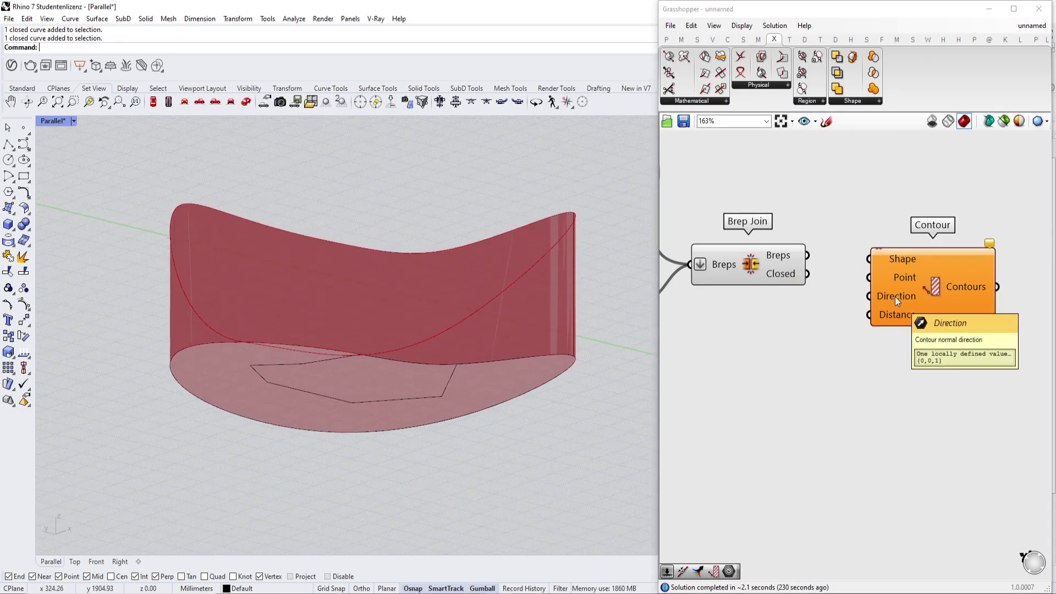
{"action": "double_click", "coordinate": [771, 357]}
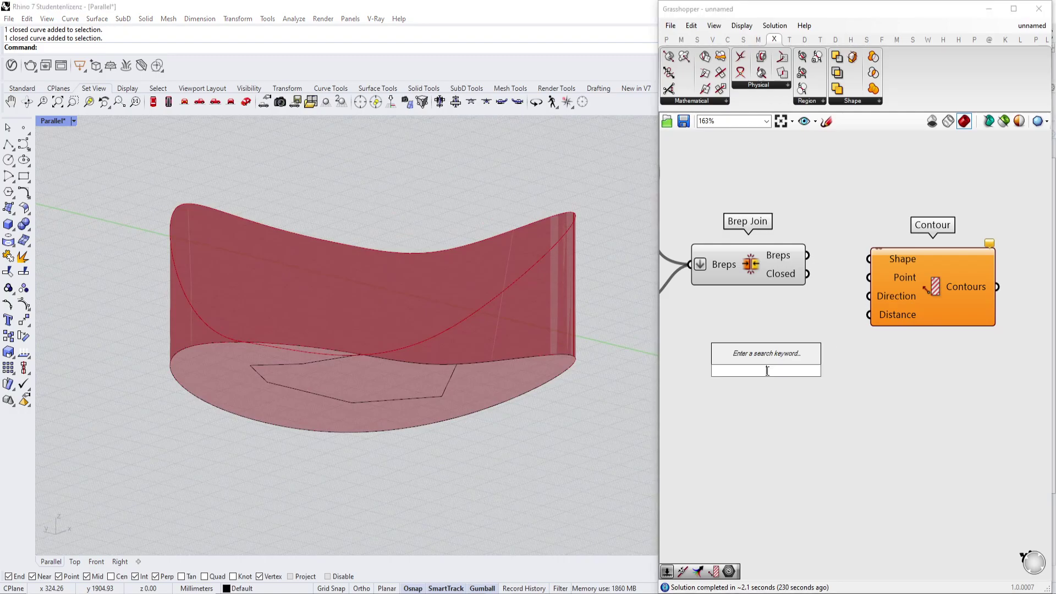
{"action": "type", "text": "number slider"}
{"action": "key", "text": "Return"}
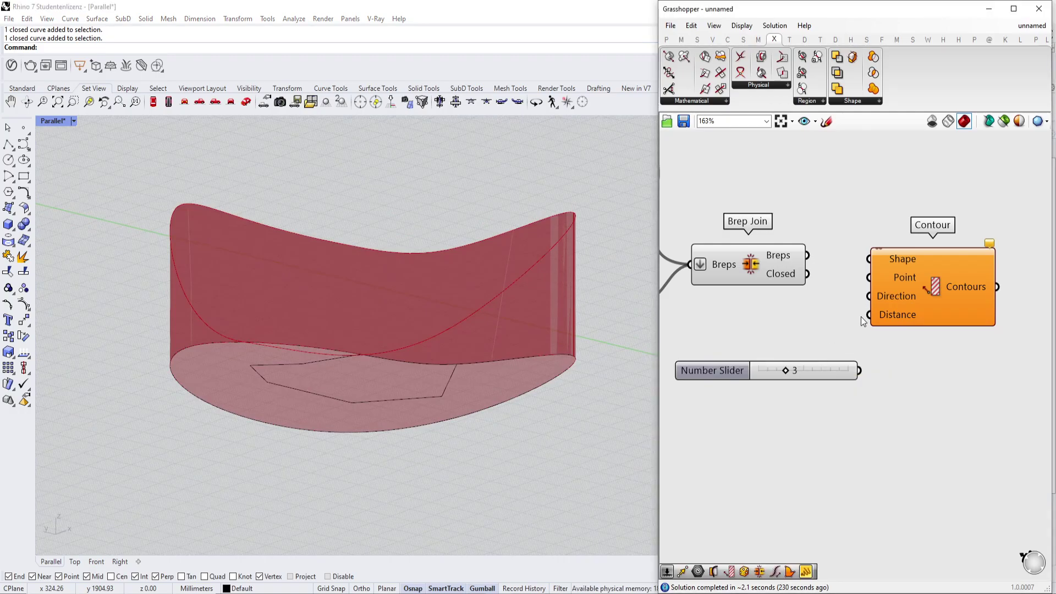
{"action": "double_click", "coordinate": [751, 348]}
{"action": "type", "text": "11"}
{"action": "left_click", "coordinate": [753, 335]}
{"action": "left_click", "coordinate": [849, 372]}
{"action": "key", "text": "Delete"}
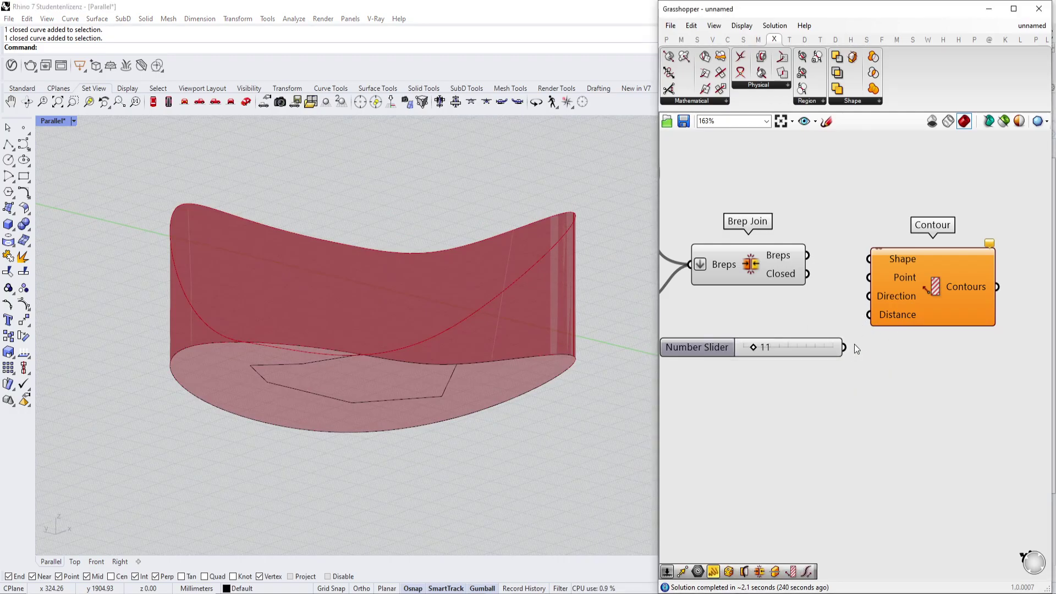
Step: Connect Brep Join's Breps output to Contour's Shape input and the Number Slider to Contour's Distance input
{"action": "left_click_drag", "start_coordinate": [864, 315], "coordinate": [865, 313]}
{"action": "left_click_drag", "start_coordinate": [801, 261], "coordinate": [862, 256]}
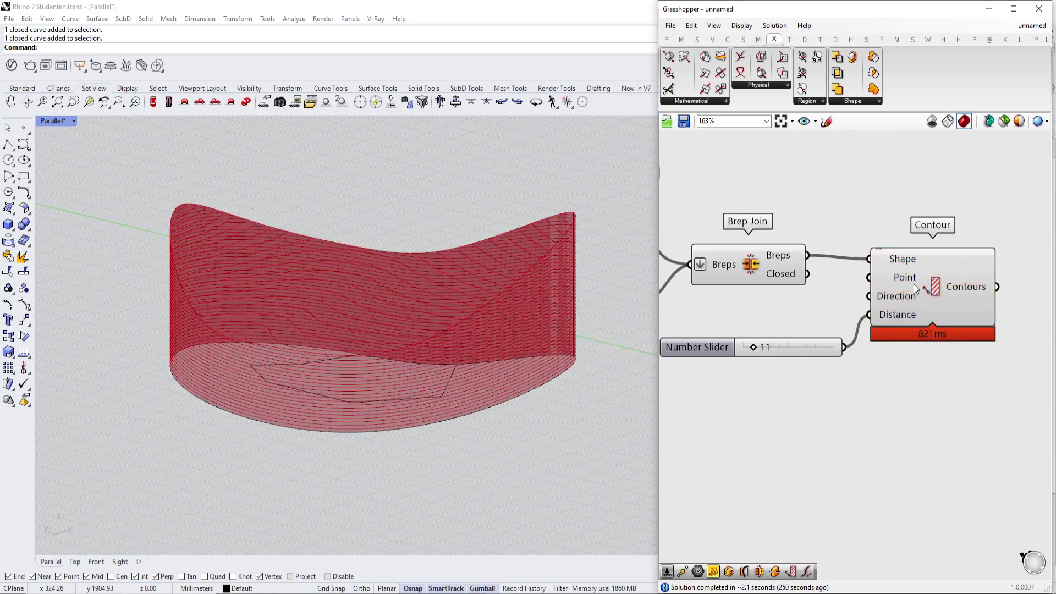
{"action": "scroll", "coordinate": [507, 327], "scroll_direction": "up", "scroll_amount": 5}
{"action": "right_click_drag", "start_coordinate": [506, 328], "coordinate": [501, 327]}
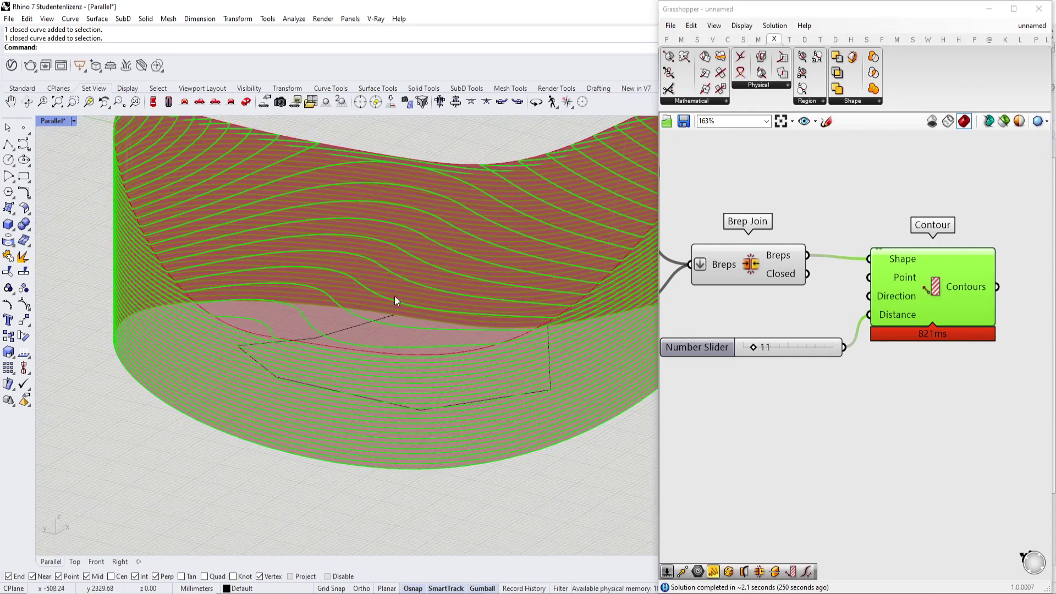
Step: Set the contour distance slider to 25 and highlight the Contour component's curves in the viewport
{"action": "double_click", "coordinate": [747, 344]}
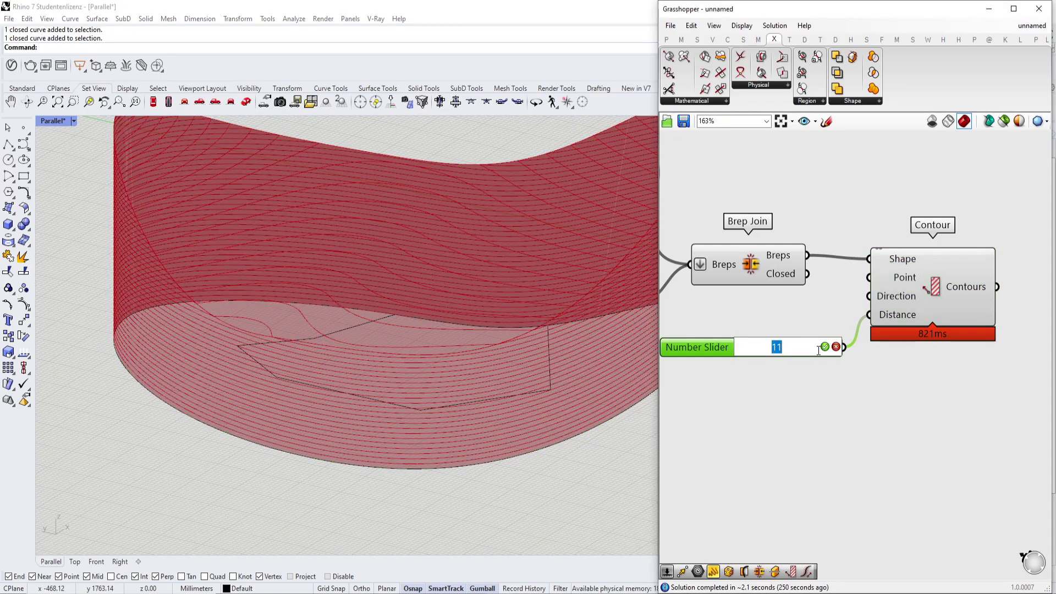
{"action": "type", "text": "25"}
{"action": "key", "text": "Return"}
{"action": "scroll", "coordinate": [523, 363], "scroll_direction": "down", "scroll_amount": 5}
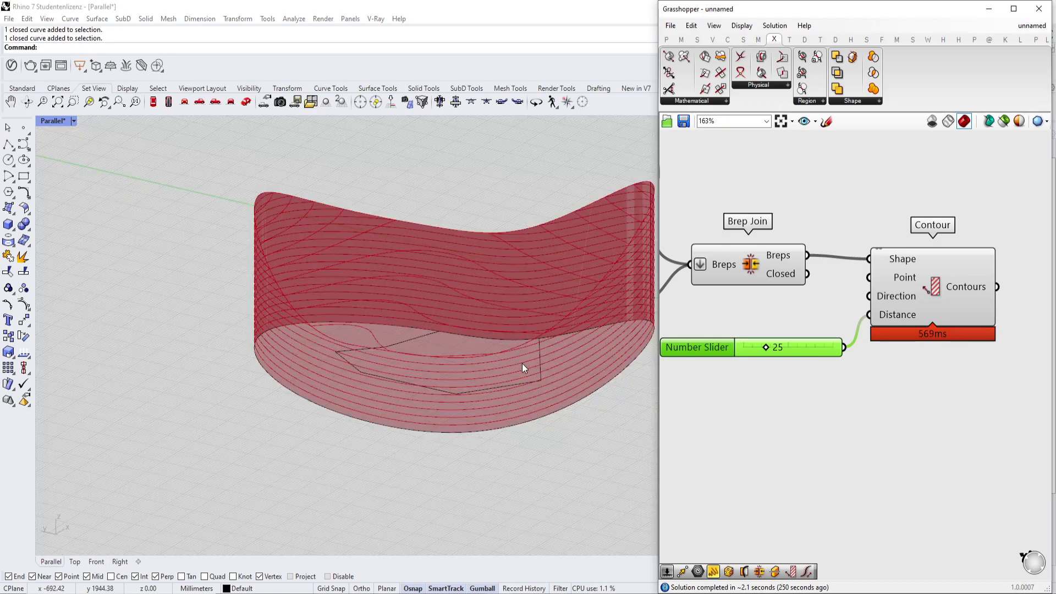
{"action": "scroll", "coordinate": [523, 363], "scroll_direction": "down", "scroll_amount": 1}
{"action": "left_click", "coordinate": [897, 297]}
{"action": "right_click_drag", "start_coordinate": [468, 331], "coordinate": [462, 375]}
{"action": "scroll", "coordinate": [460, 352], "scroll_direction": "up", "scroll_amount": 2}
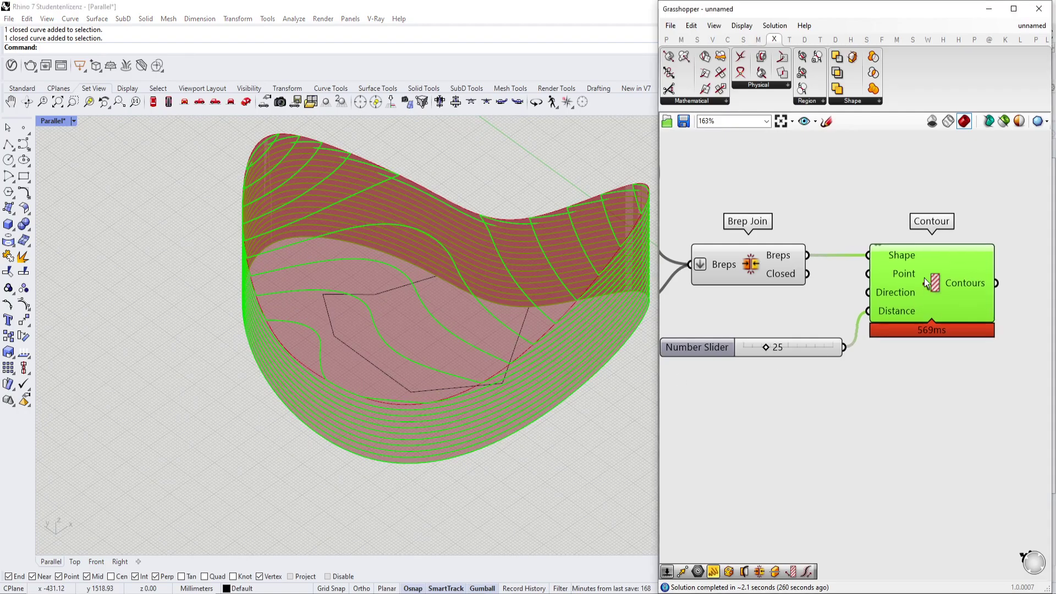
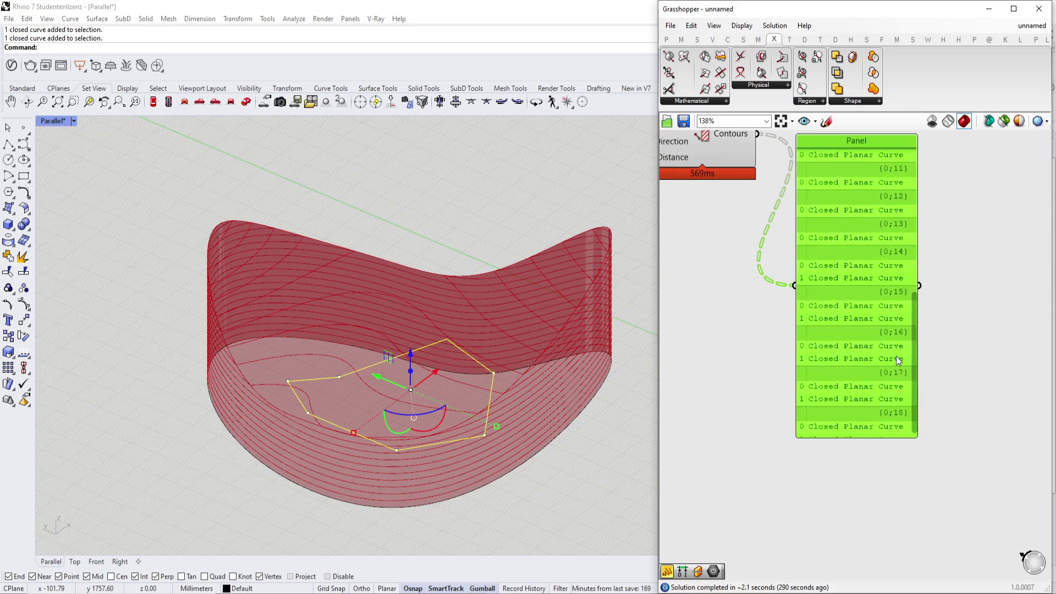
Step: Check the Contour component's curves in the viewport and move the Panel farther away from Contour
{"action": "right_click_drag", "start_coordinate": [602, 247], "coordinate": [263, 295]}
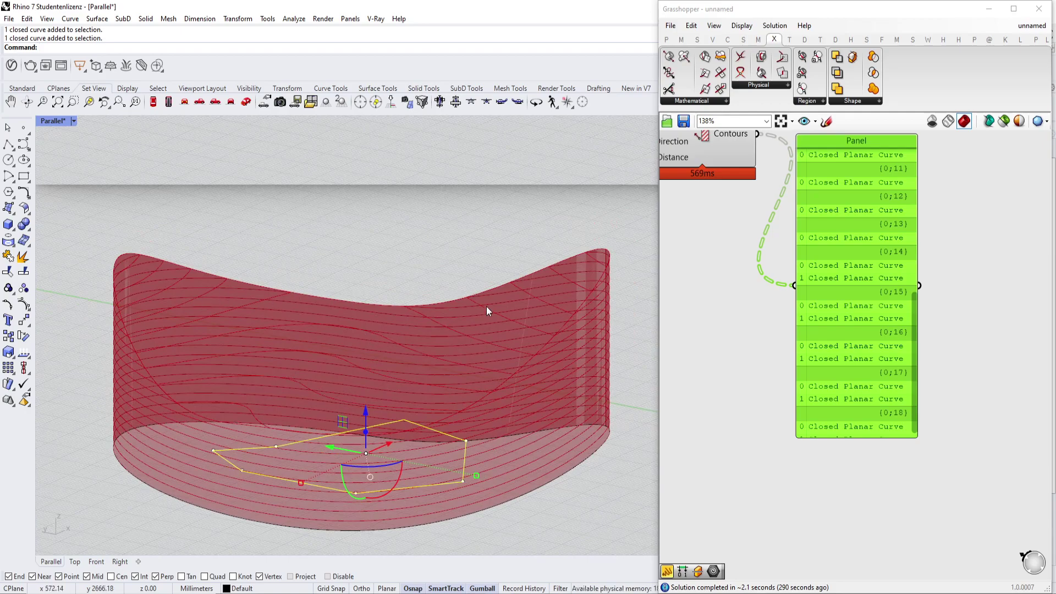
{"action": "right_click_drag", "start_coordinate": [754, 163], "coordinate": [760, 236]}
{"action": "left_click", "coordinate": [750, 230]}
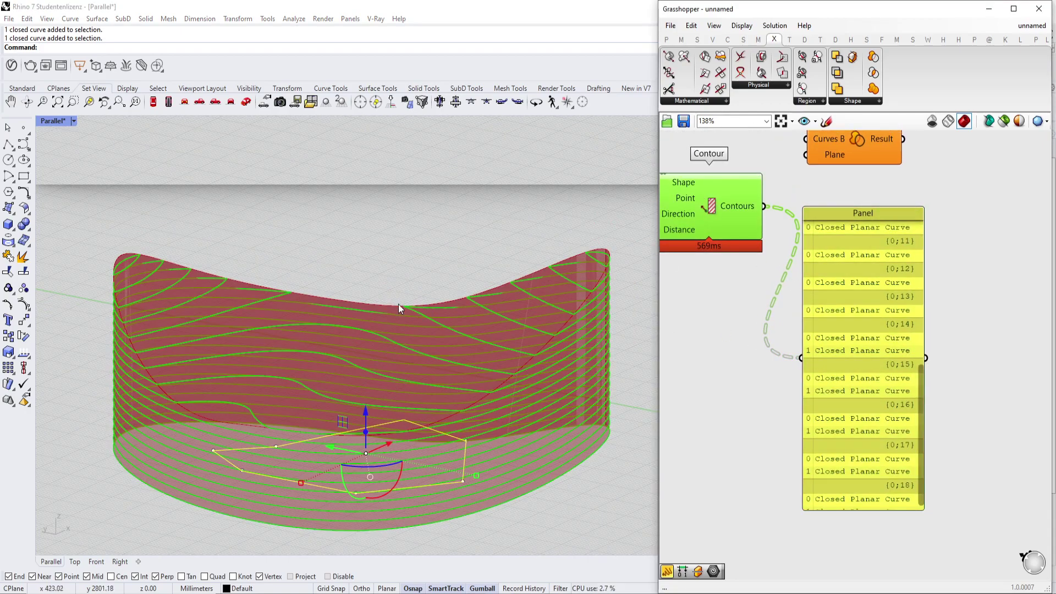
{"action": "right_click_drag", "start_coordinate": [838, 275], "coordinate": [861, 302]}
{"action": "left_click_drag", "start_coordinate": [862, 303], "coordinate": [968, 302]}
{"action": "scroll", "coordinate": [968, 302], "scroll_direction": "down", "scroll_amount": 1}
{"action": "right_click_drag", "start_coordinate": [864, 229], "coordinate": [915, 277]}
{"action": "scroll", "coordinate": [915, 277], "scroll_direction": "down", "scroll_amount": 1}
{"action": "right_click_drag", "start_coordinate": [443, 400], "coordinate": [418, 441]}
{"action": "right_click_drag", "start_coordinate": [916, 292], "coordinate": [877, 331]}
Step: Add a Move component above Contour and connect the lower Curve parameter to its Geometry input
{"action": "double_click", "coordinate": [797, 224]}
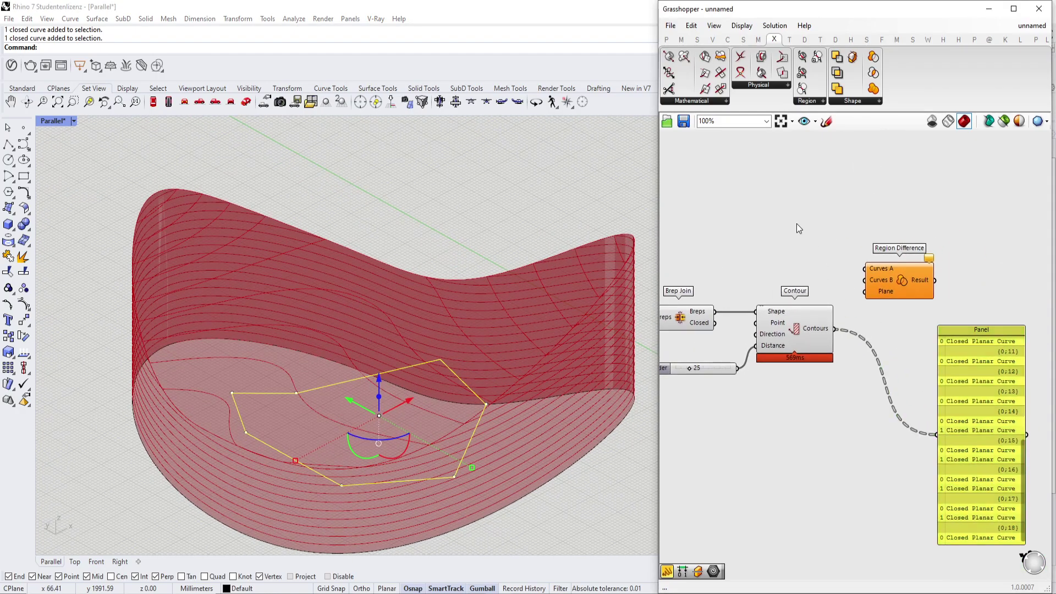
{"action": "type", "text": "move"}
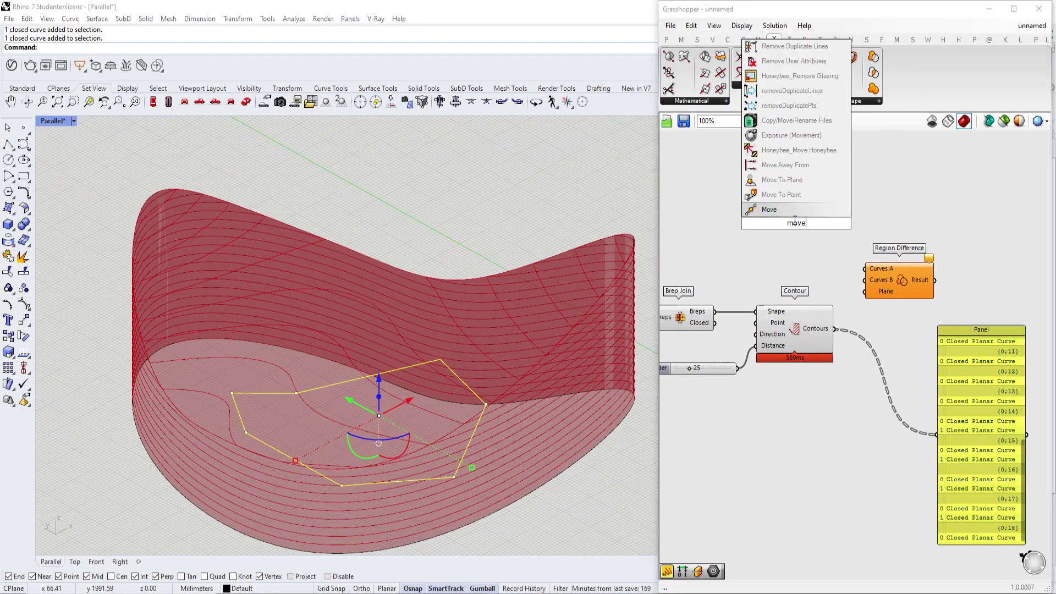
{"action": "key", "text": "Return"}
{"action": "scroll", "coordinate": [769, 247], "scroll_direction": "down", "scroll_amount": 4}
{"action": "right_click_drag", "start_coordinate": [769, 246], "coordinate": [941, 243]}
{"action": "scroll", "coordinate": [806, 264], "scroll_direction": "up", "scroll_amount": 4}
{"action": "left_click", "coordinate": [756, 326]}
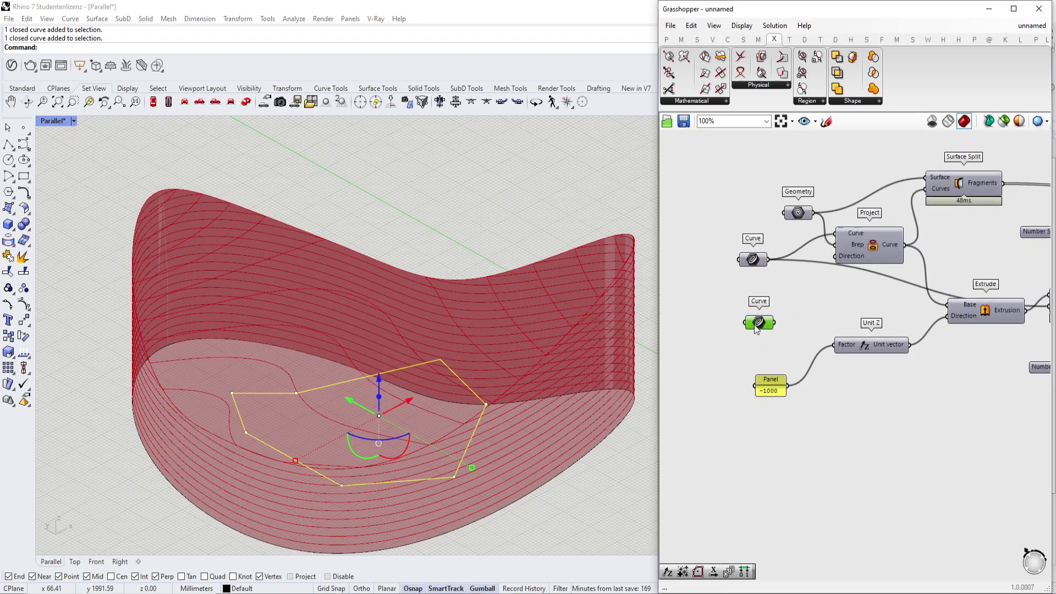
{"action": "scroll", "coordinate": [777, 323], "scroll_direction": "down", "scroll_amount": 4}
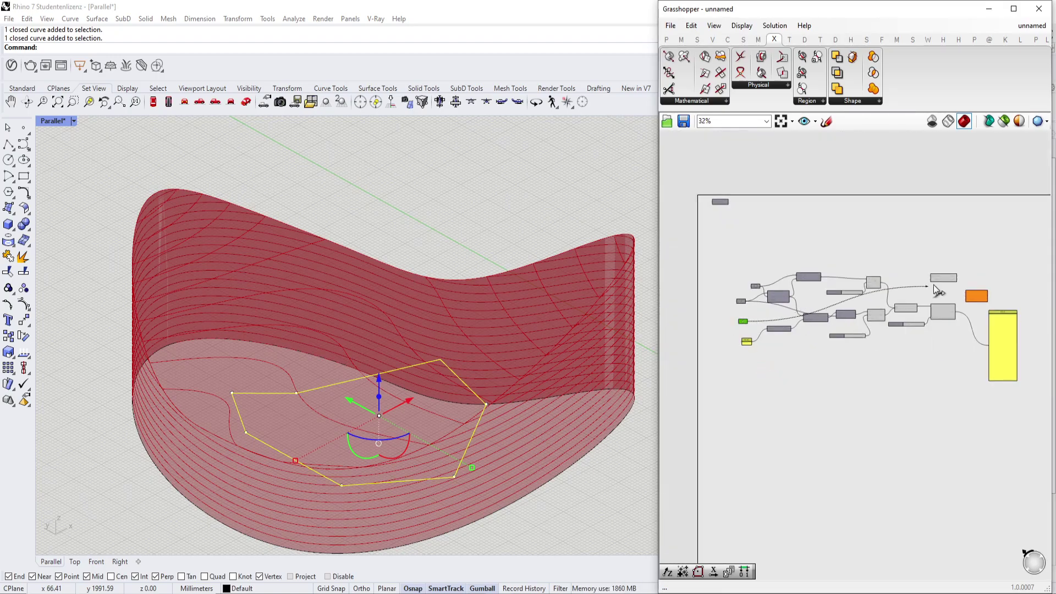
{"action": "scroll", "coordinate": [930, 285], "scroll_direction": "up", "scroll_amount": 3}
{"action": "right_click_drag", "start_coordinate": [986, 280], "coordinate": [825, 292]}
{"action": "scroll", "coordinate": [863, 302], "scroll_direction": "up", "scroll_amount": 2}
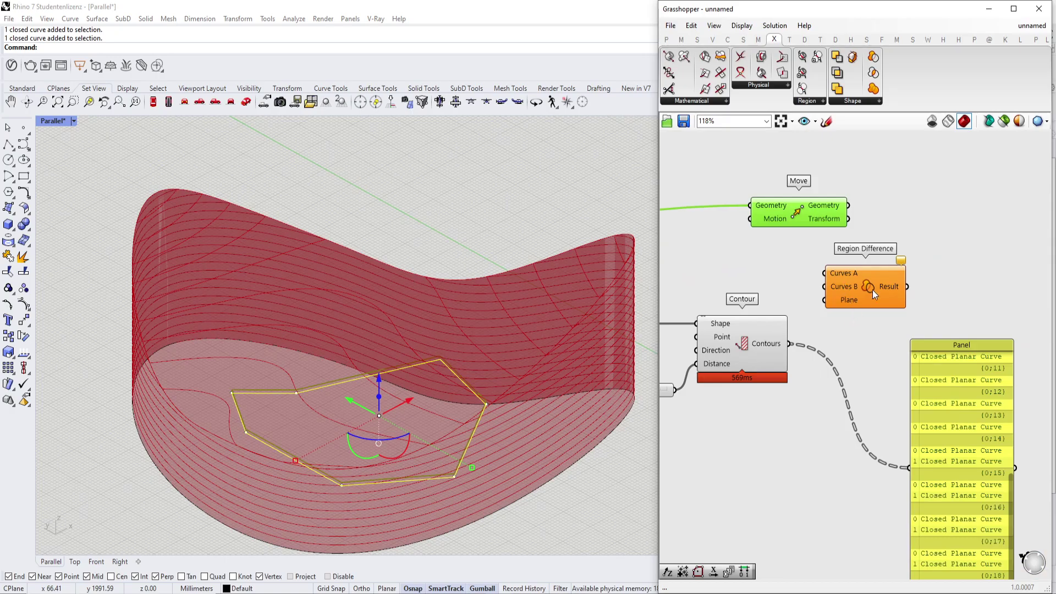
{"action": "double_click", "coordinate": [856, 304]}
{"action": "type", "text": "tree"}
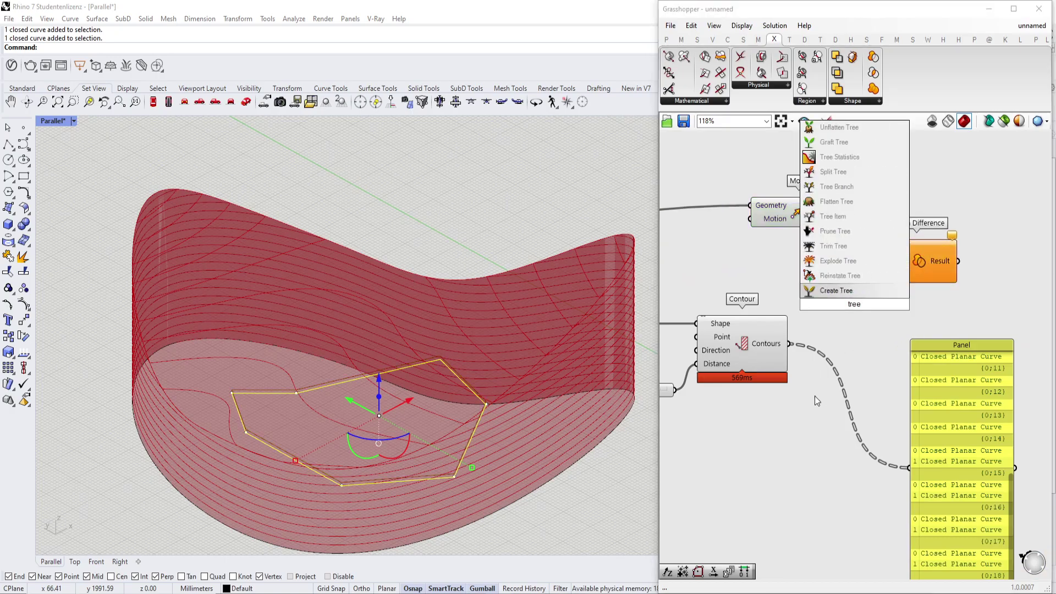
{"action": "key", "text": "Escape"}
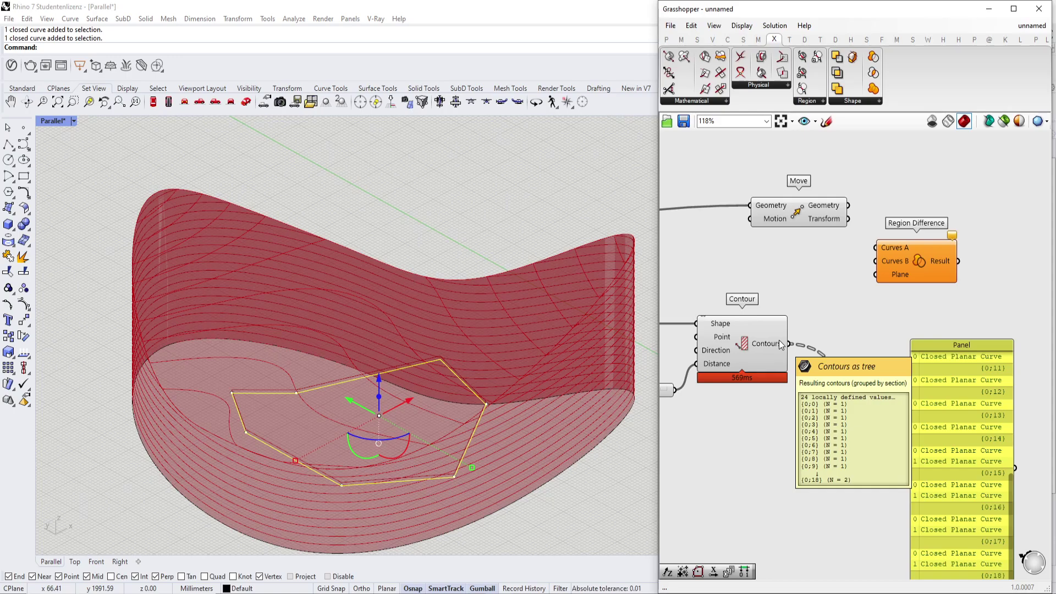
Step: Add a Tree Statistics component fed by Contour's Contours output, and look up its place among the Tree components
{"action": "scroll", "coordinate": [870, 341], "scroll_direction": "up", "scroll_amount": 3}
{"action": "double_click", "coordinate": [797, 274]}
{"action": "type", "text": "tree"}
{"action": "left_click_drag", "start_coordinate": [816, 273], "coordinate": [762, 270]}
{"action": "type", "text": "tree stat"}
{"action": "left_click", "coordinate": [797, 263]}
{"action": "left_click", "coordinate": [804, 269], "text": "ctrl+alt"}
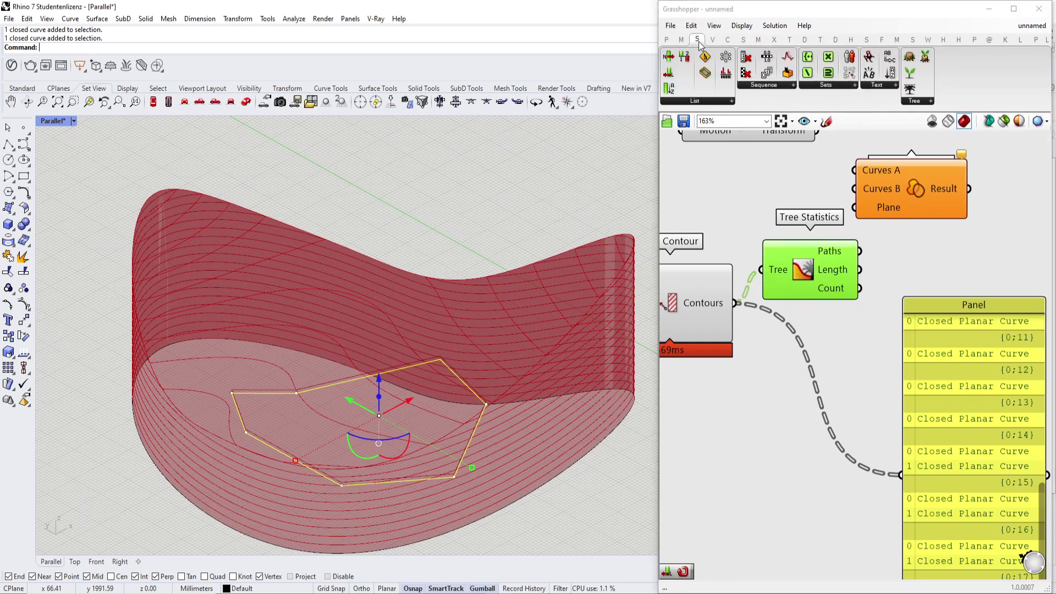
{"action": "left_click", "coordinate": [916, 102]}
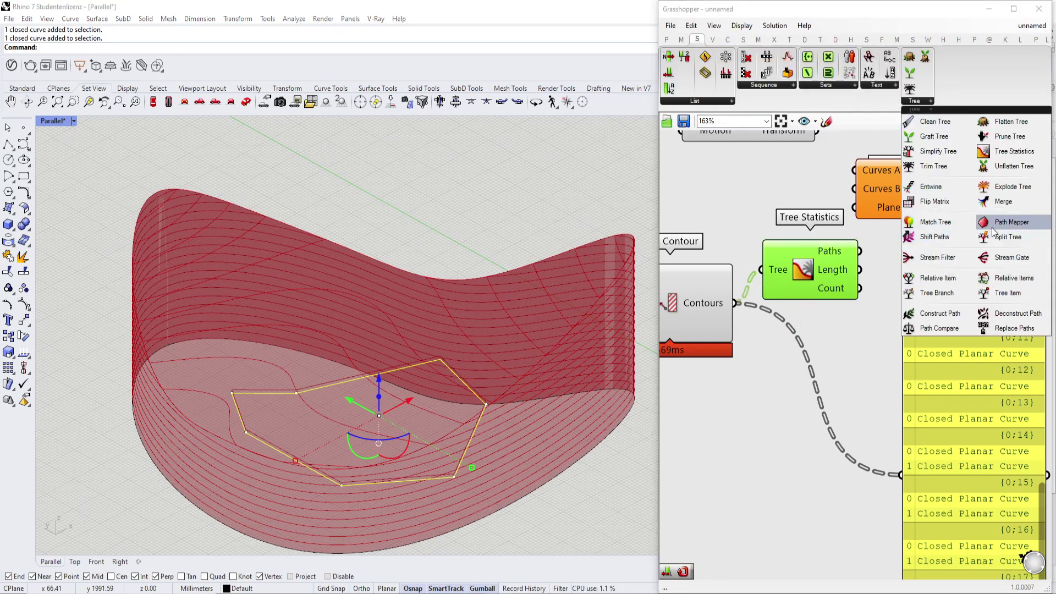
Step: Add a List Length component and connect Tree Statistics' Length output to its List input
{"action": "scroll", "coordinate": [882, 259], "scroll_direction": "down", "scroll_amount": 1}
{"action": "double_click", "coordinate": [883, 256]}
{"action": "type", "text": "list"}
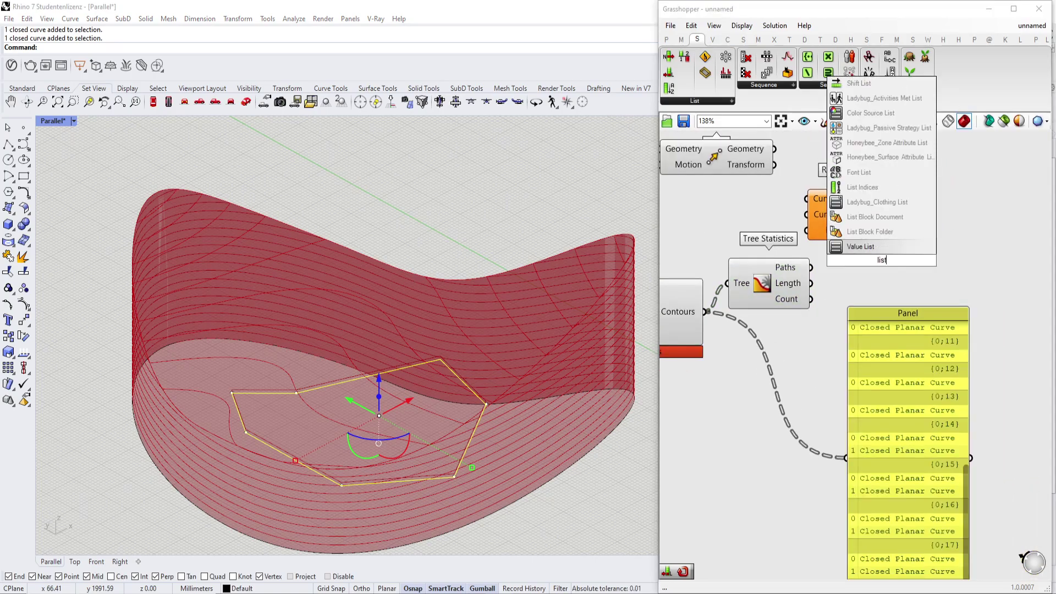
{"action": "type", "text": " leng"}
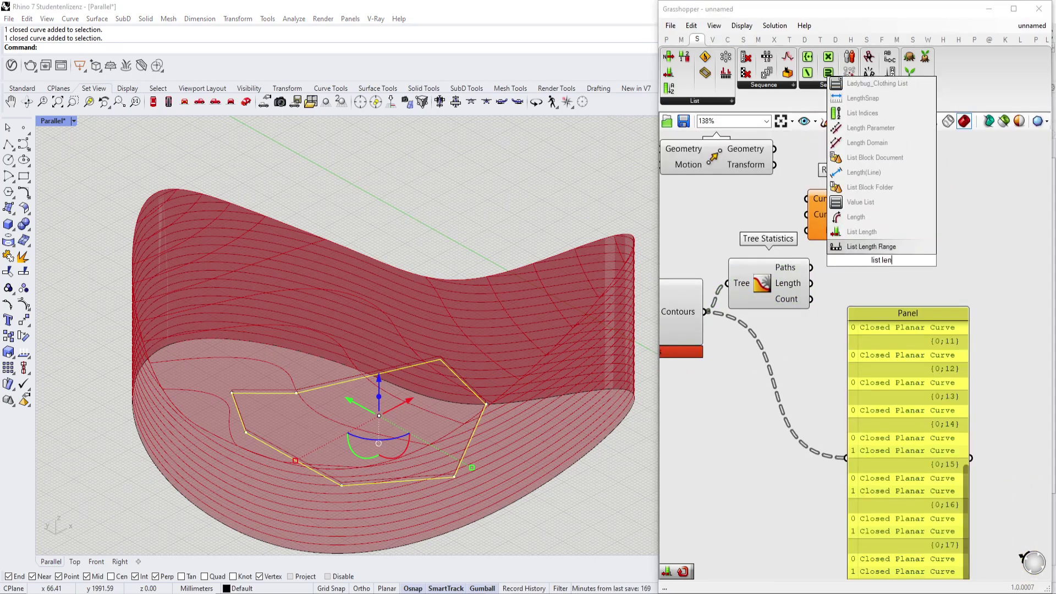
{"action": "left_click", "coordinate": [897, 234]}
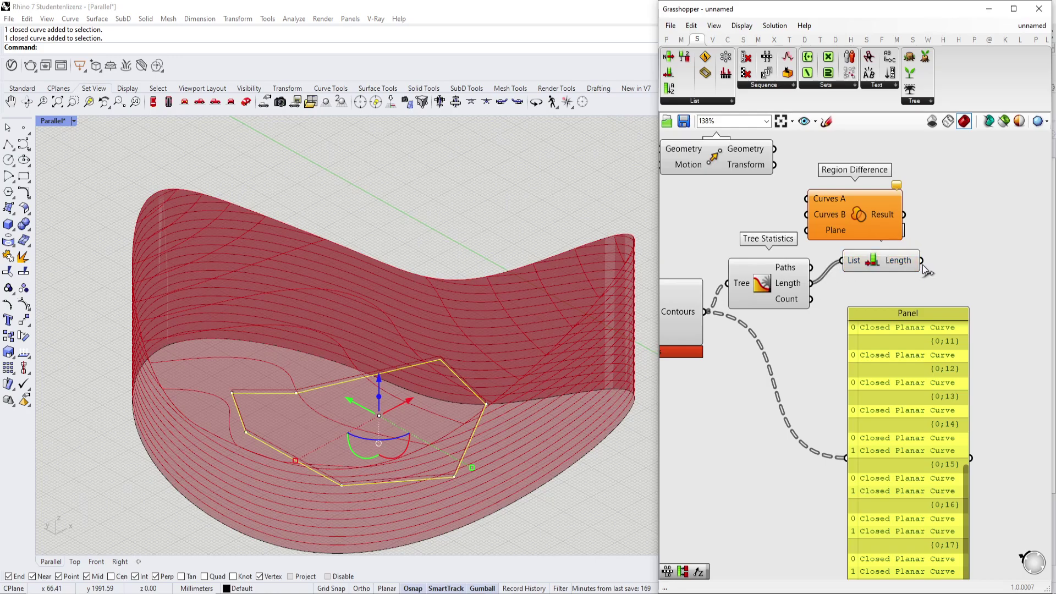
Step: Shift the Region Difference and Move components farther along the canvas to clear space beyond List Length
{"action": "right_click_drag", "start_coordinate": [916, 264], "coordinate": [908, 271]}
{"action": "scroll", "coordinate": [930, 242], "scroll_direction": "down", "scroll_amount": 2}
{"action": "left_click_drag", "start_coordinate": [848, 224], "coordinate": [966, 209]}
{"action": "right_click_drag", "start_coordinate": [966, 209], "coordinate": [929, 233]}
{"action": "left_click_drag", "start_coordinate": [752, 214], "coordinate": [891, 215]}
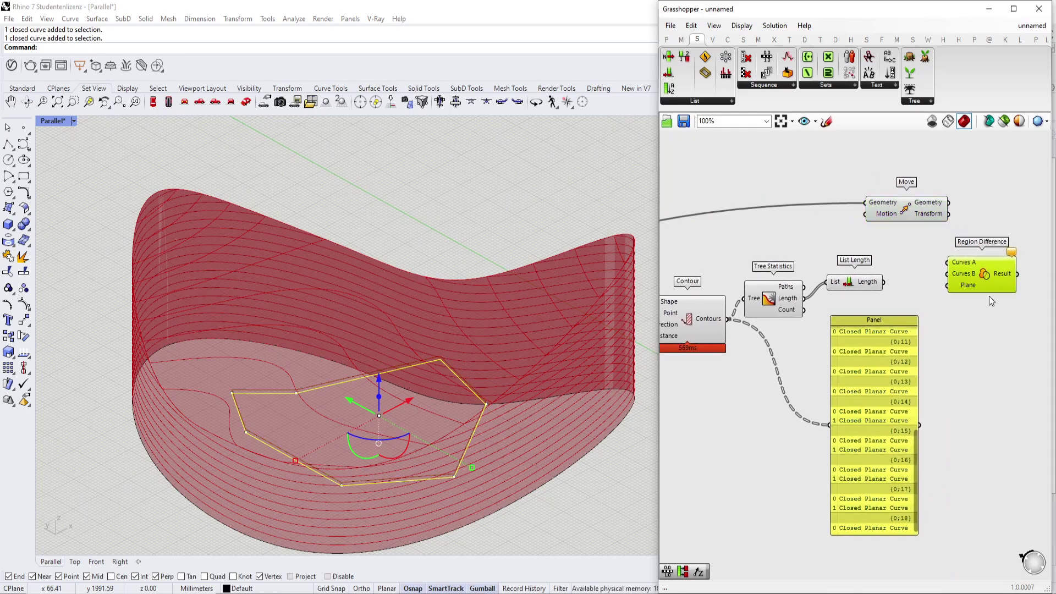
Step: Delete the Panel that lists the contour curves
{"action": "left_click", "coordinate": [870, 397]}
{"action": "right_click_drag", "start_coordinate": [885, 353], "coordinate": [882, 399]}
{"action": "key", "text": "Delete"}
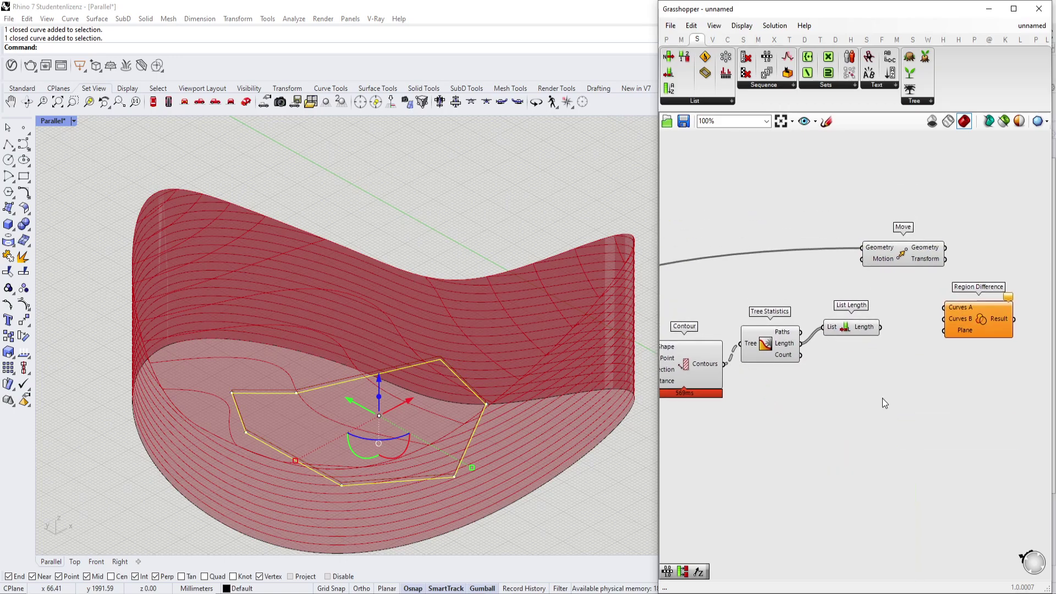
Step: Add a Series component and connect List Length's Length output to its Count input
{"action": "scroll", "coordinate": [883, 398], "scroll_direction": "up", "scroll_amount": 2}
{"action": "double_click", "coordinate": [838, 422]}
{"action": "type", "text": "ser"}
{"action": "left_click", "coordinate": [839, 405]}
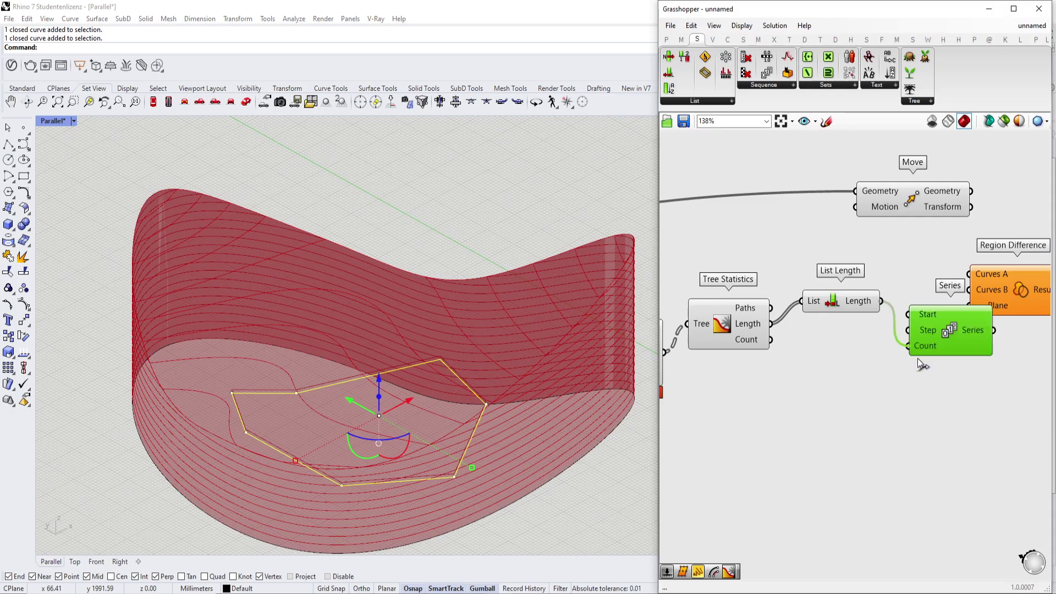
Step: Connect the contour distance slider to the Series component's Step input
{"action": "right_click_drag", "start_coordinate": [919, 327], "coordinate": [972, 315]}
{"action": "scroll", "coordinate": [972, 315], "scroll_direction": "down", "scroll_amount": 2}
{"action": "scroll", "coordinate": [964, 318], "scroll_direction": "down", "scroll_amount": 2}
{"action": "left_click_drag", "start_coordinate": [964, 318], "coordinate": [762, 358]}
{"action": "scroll", "coordinate": [770, 365], "scroll_direction": "up", "scroll_amount": 3}
{"action": "right_click_drag", "start_coordinate": [790, 356], "coordinate": [801, 333]}
{"action": "right_click_drag", "start_coordinate": [834, 284], "coordinate": [767, 328]}
{"action": "left_click", "coordinate": [769, 332]}
{"action": "right_click_drag", "start_coordinate": [836, 335], "coordinate": [690, 363]}
{"action": "scroll", "coordinate": [690, 363], "scroll_direction": "down", "scroll_amount": 2}
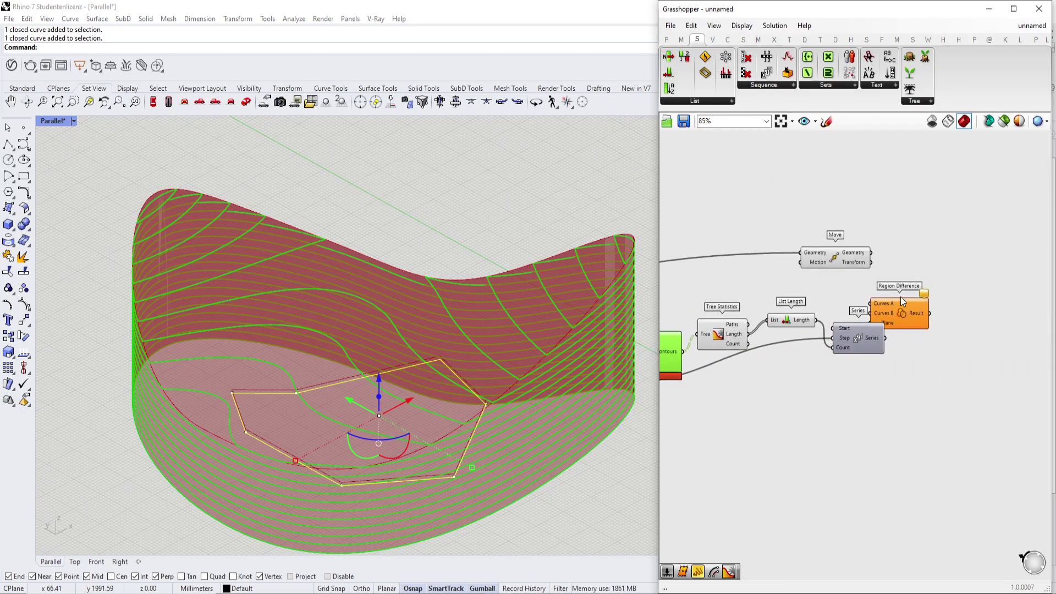
Step: Move Region Difference out of the way and add a Unit Z component beyond Series
{"action": "scroll", "coordinate": [917, 313], "scroll_direction": "up", "scroll_amount": 2}
{"action": "left_click_drag", "start_coordinate": [911, 314], "coordinate": [968, 296]}
{"action": "double_click", "coordinate": [927, 356]}
{"action": "type", "text": "z"}
{"action": "left_click", "coordinate": [923, 345]}
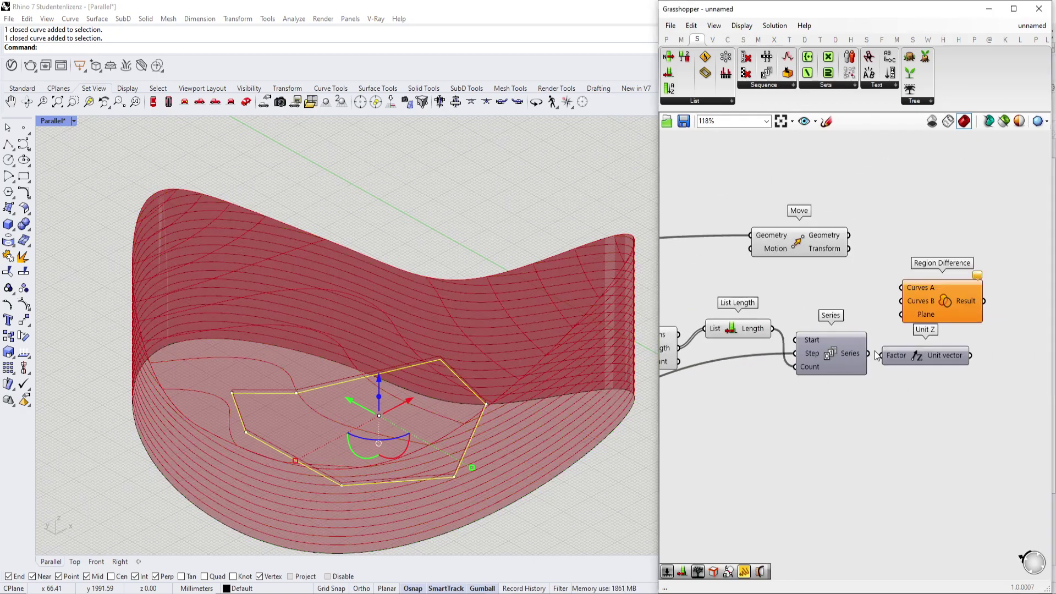
Step: Place Move beyond Unit Z, and wire Series through Unit Z's Factor and Unit vector into Move's Motion input
{"action": "left_click_drag", "start_coordinate": [962, 313], "coordinate": [1041, 270]}
{"action": "scroll", "coordinate": [828, 247], "scroll_direction": "down", "scroll_amount": 2}
{"action": "left_click_drag", "start_coordinate": [827, 251], "coordinate": [968, 300]}
{"action": "scroll", "coordinate": [938, 291], "scroll_direction": "up", "scroll_amount": 3}
{"action": "left_click_drag", "start_coordinate": [882, 304], "coordinate": [931, 294]}
Step: Examine how the vertically repeated polygon curves line up with the highlighted contour layers
{"action": "right_click_drag", "start_coordinate": [577, 309], "coordinate": [344, 323]}
{"action": "scroll", "coordinate": [940, 379], "scroll_direction": "down", "scroll_amount": 1}
{"action": "scroll", "coordinate": [940, 378], "scroll_direction": "down", "scroll_amount": 1}
{"action": "scroll", "coordinate": [831, 351], "scroll_direction": "up", "scroll_amount": 2}
{"action": "scroll", "coordinate": [895, 343], "scroll_direction": "down", "scroll_amount": 3}
{"action": "right_click_drag", "start_coordinate": [731, 356], "coordinate": [946, 326]}
{"action": "scroll", "coordinate": [895, 343], "scroll_direction": "up", "scroll_amount": 1}
{"action": "right_click_drag", "start_coordinate": [480, 450], "coordinate": [458, 418]}
{"action": "left_click", "coordinate": [806, 347]}
{"action": "right_click_drag", "start_coordinate": [190, 339], "coordinate": [194, 339]}
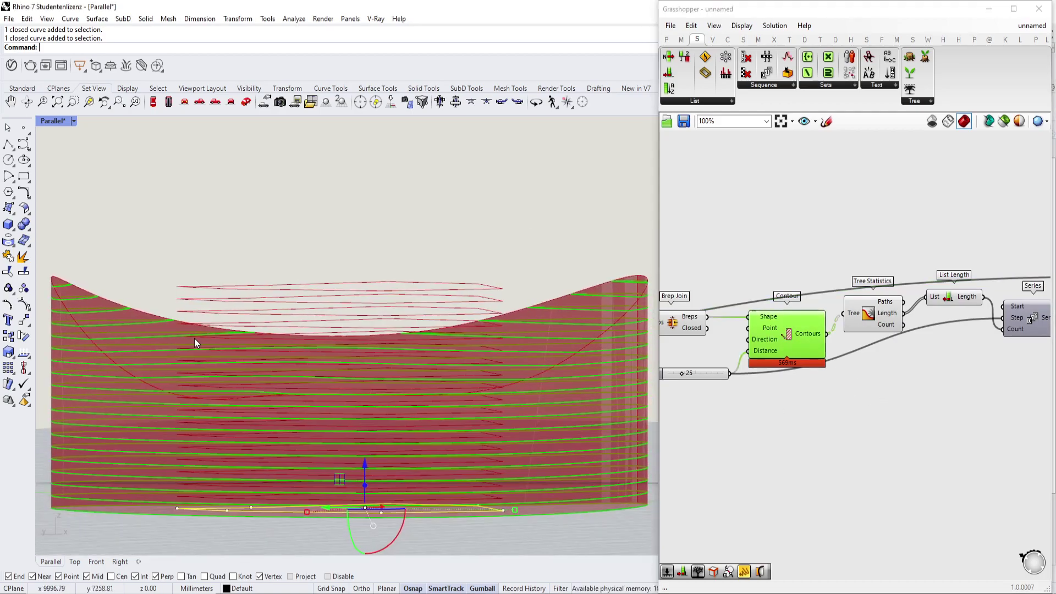
{"action": "right_click_drag", "start_coordinate": [340, 298], "coordinate": [358, 330]}
{"action": "scroll", "coordinate": [755, 319], "scroll_direction": "down", "scroll_amount": 5}
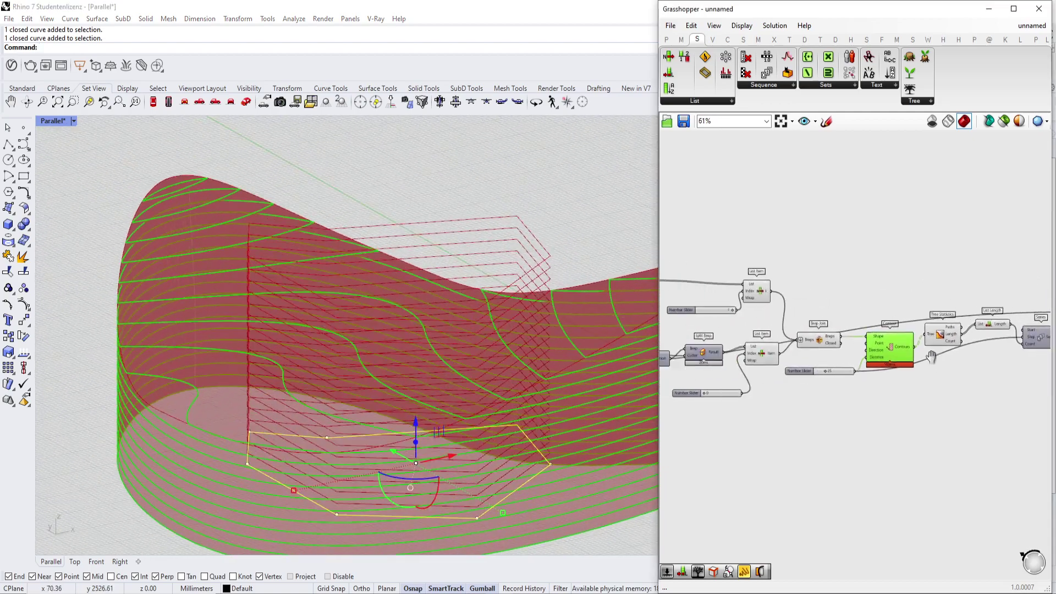
{"action": "scroll", "coordinate": [850, 318], "scroll_direction": "down", "scroll_amount": 2}
{"action": "right_click_drag", "start_coordinate": [881, 325], "coordinate": [757, 322]}
{"action": "scroll", "coordinate": [999, 322], "scroll_direction": "up", "scroll_amount": 4}
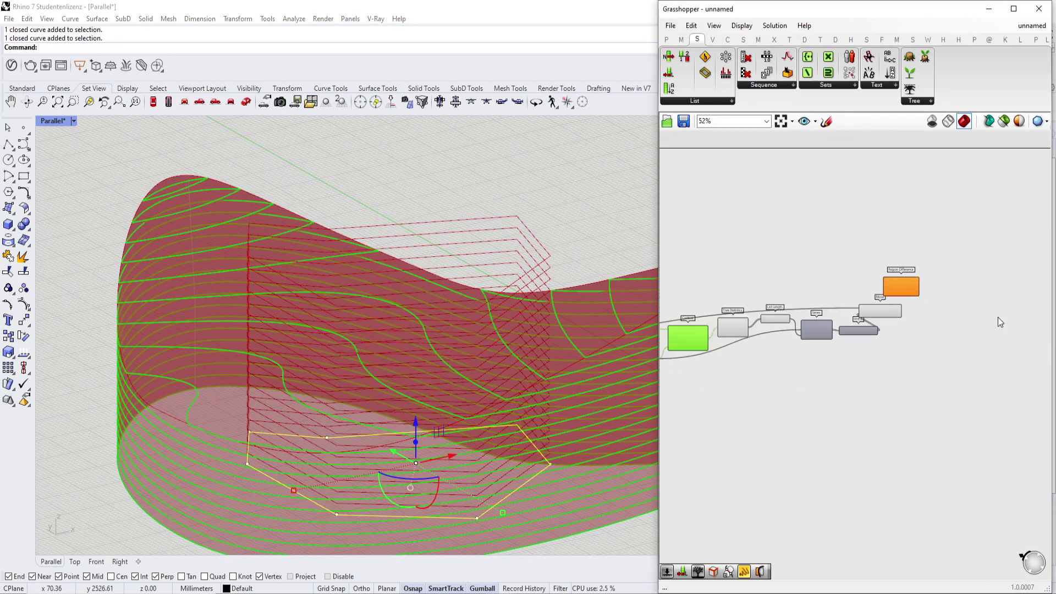
{"action": "right_click_drag", "start_coordinate": [483, 304], "coordinate": [390, 321]}
Step: Delete the Region Difference component from the canvas
{"action": "left_click_drag", "start_coordinate": [863, 282], "coordinate": [883, 255]}
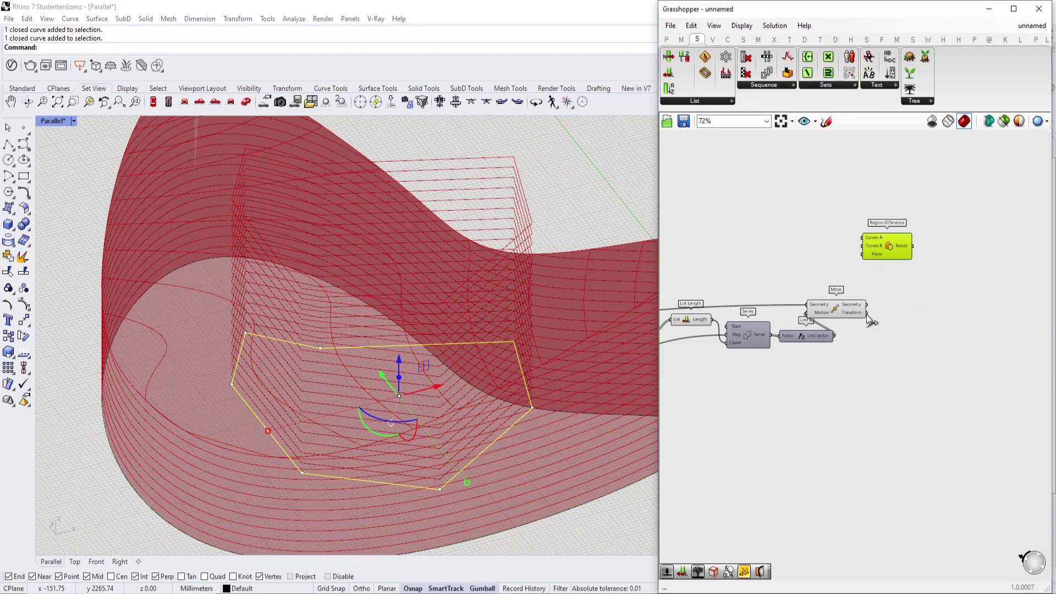
{"action": "scroll", "coordinate": [865, 312], "scroll_direction": "up", "scroll_amount": 1}
{"action": "key", "text": "Delete"}
Step: Graft the Geometry output of the Move component that repeats the polygon
{"action": "left_click", "coordinate": [850, 311]}
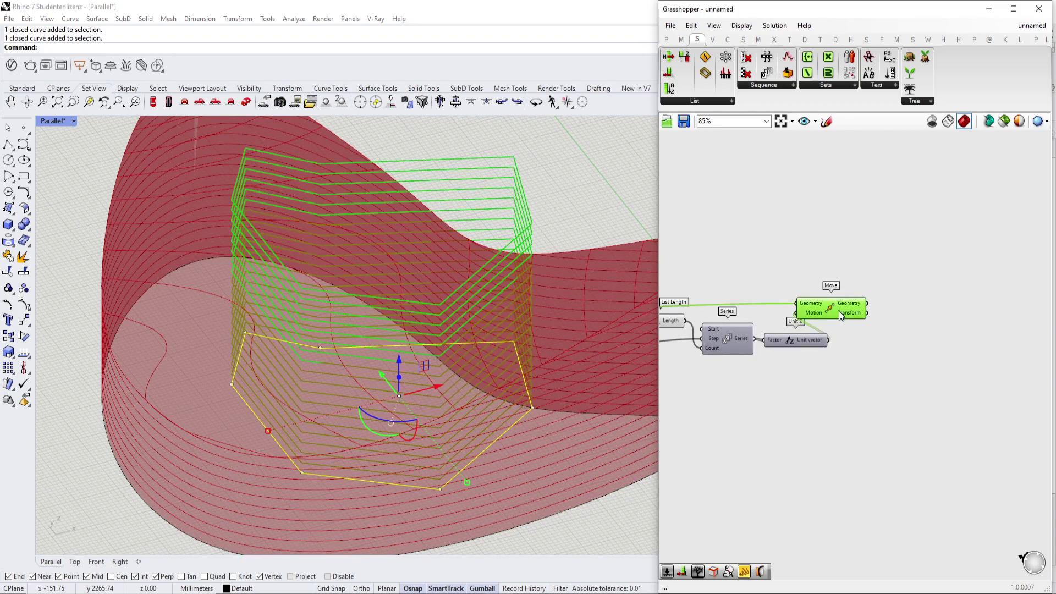
{"action": "right_click", "coordinate": [863, 305]}
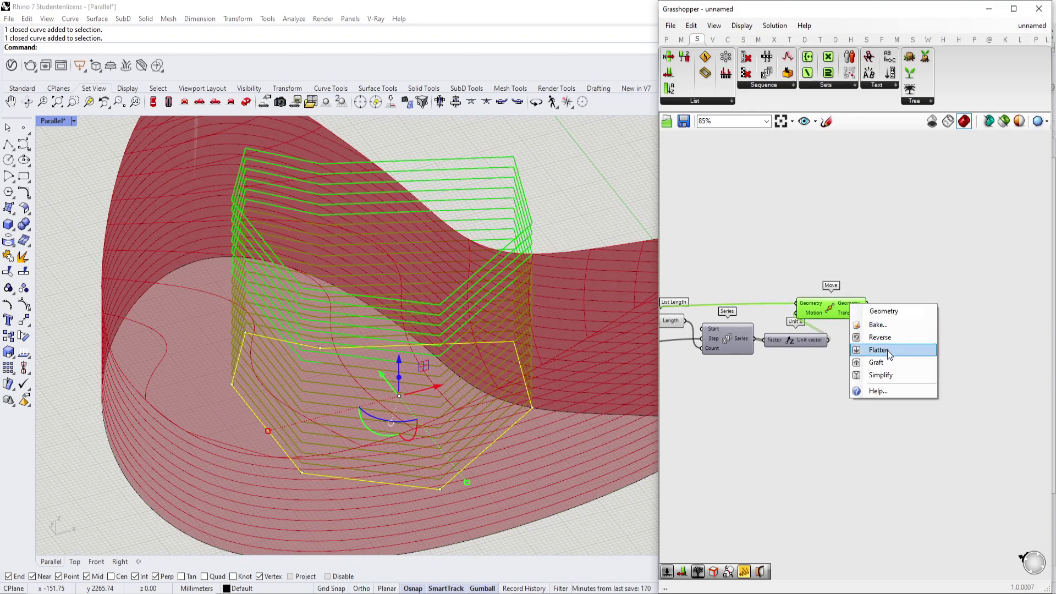
{"action": "left_click", "coordinate": [885, 368]}
Step: Add a Region Difference component to the canvas just beyond Move
{"action": "right_click_drag", "start_coordinate": [851, 325], "coordinate": [1050, 289]}
{"action": "scroll", "coordinate": [944, 292], "scroll_direction": "up", "scroll_amount": 1}
{"action": "scroll", "coordinate": [749, 322], "scroll_direction": "down", "scroll_amount": 1}
{"action": "right_click_drag", "start_coordinate": [979, 309], "coordinate": [711, 340]}
{"action": "scroll", "coordinate": [896, 179], "scroll_direction": "up", "scroll_amount": 1}
{"action": "right_click_drag", "start_coordinate": [842, 273], "coordinate": [968, 202]}
{"action": "scroll", "coordinate": [968, 203], "scroll_direction": "down", "scroll_amount": 1}
{"action": "right_click_drag", "start_coordinate": [892, 214], "coordinate": [829, 265]}
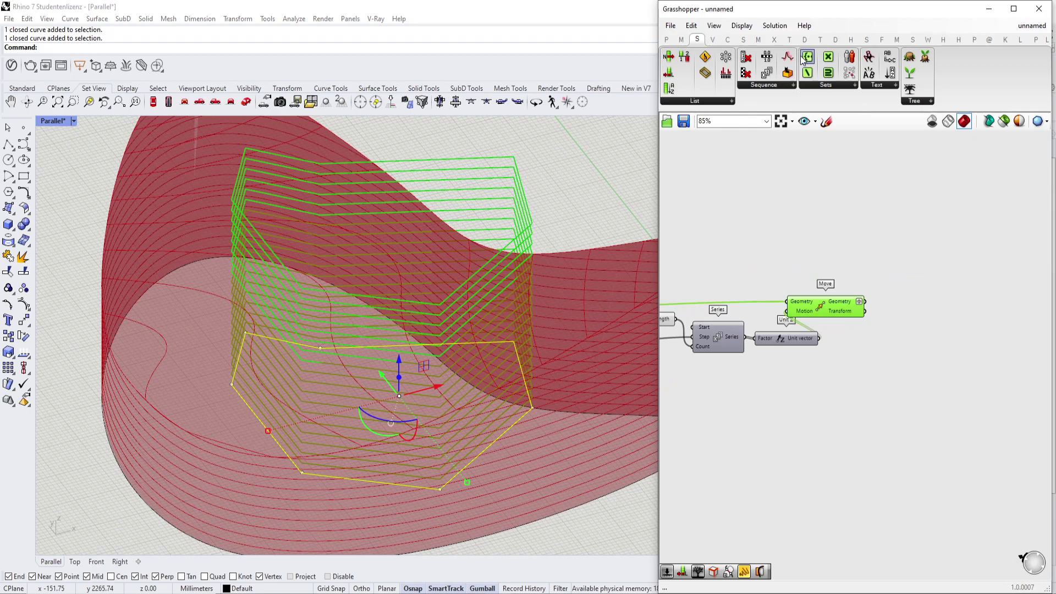
{"action": "left_click", "coordinate": [774, 39]}
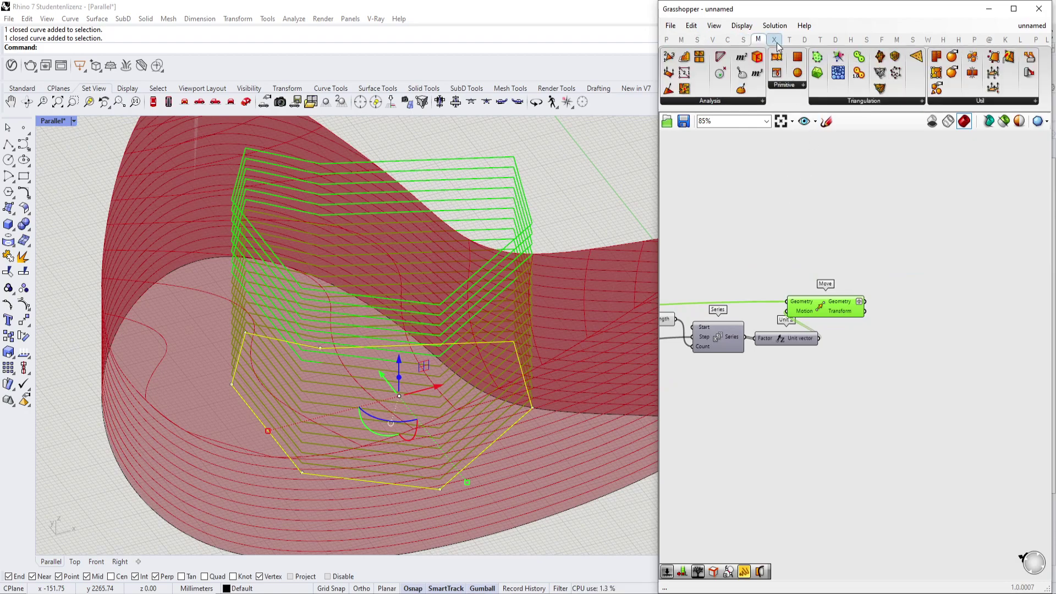
{"action": "left_click", "coordinate": [852, 101]}
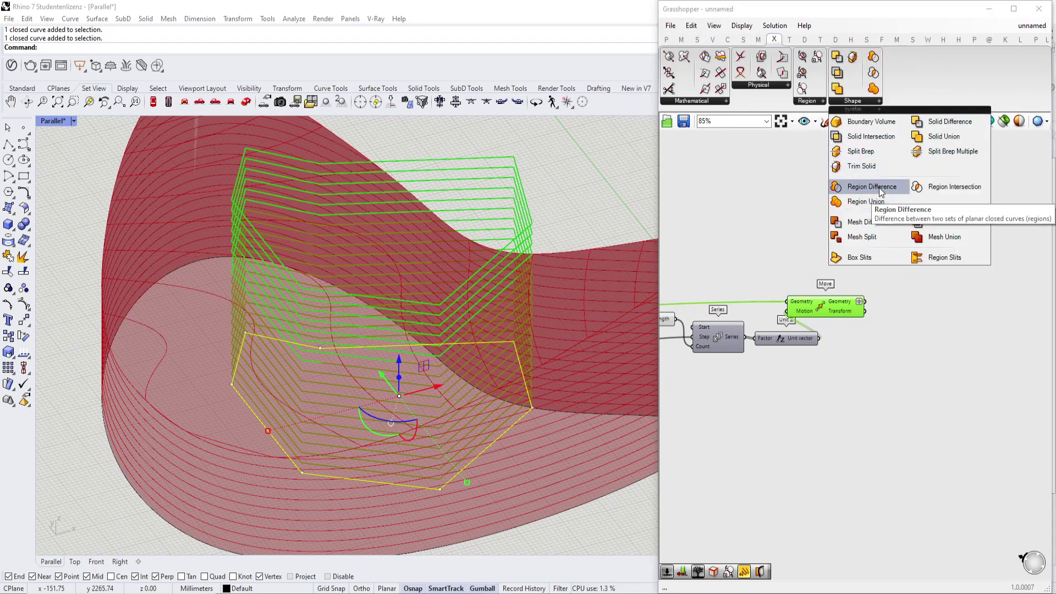
{"action": "left_click", "coordinate": [880, 187]}
{"action": "left_click", "coordinate": [901, 268]}
{"action": "scroll", "coordinate": [864, 290], "scroll_direction": "up", "scroll_amount": 2}
{"action": "left_click_drag", "start_coordinate": [892, 266], "coordinate": [902, 298]}
{"action": "right_click_drag", "start_coordinate": [902, 298], "coordinate": [935, 277]}
{"action": "scroll", "coordinate": [932, 265], "scroll_direction": "down", "scroll_amount": 2}
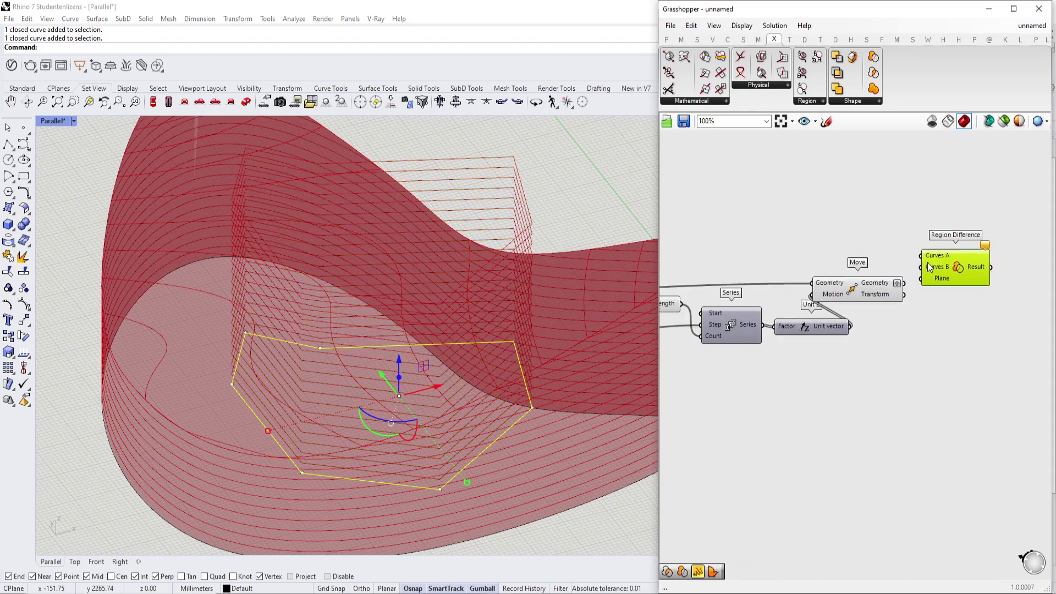
Step: Wire the Contour component's Contours into Region Difference's Curves A and Move's Geometry into Curves B, and highlight the result
{"action": "left_click", "coordinate": [894, 285]}
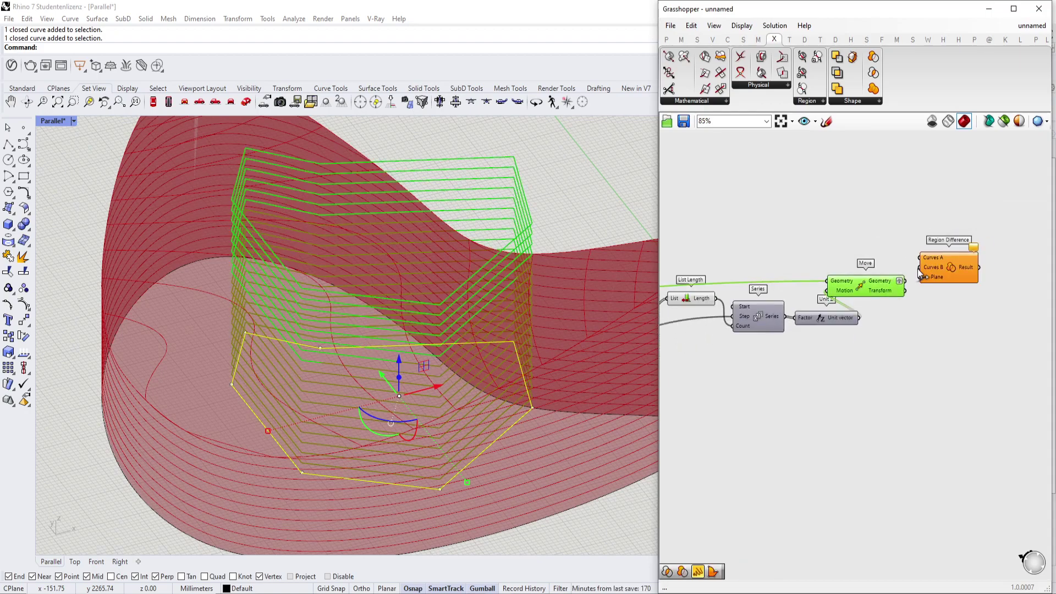
{"action": "scroll", "coordinate": [920, 274], "scroll_direction": "up", "scroll_amount": 2}
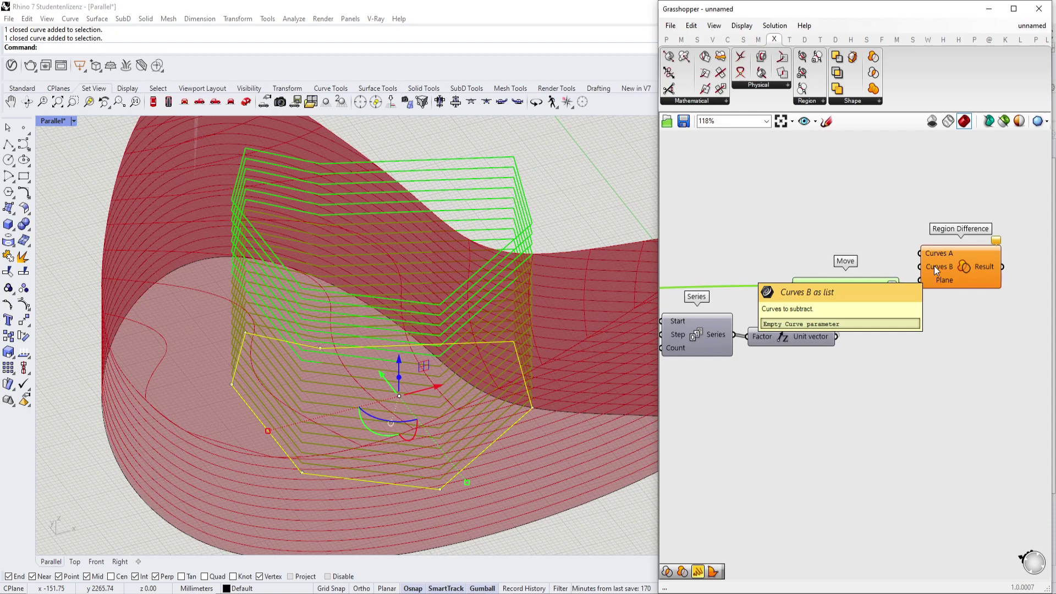
{"action": "scroll", "coordinate": [920, 269], "scroll_direction": "down", "scroll_amount": 3}
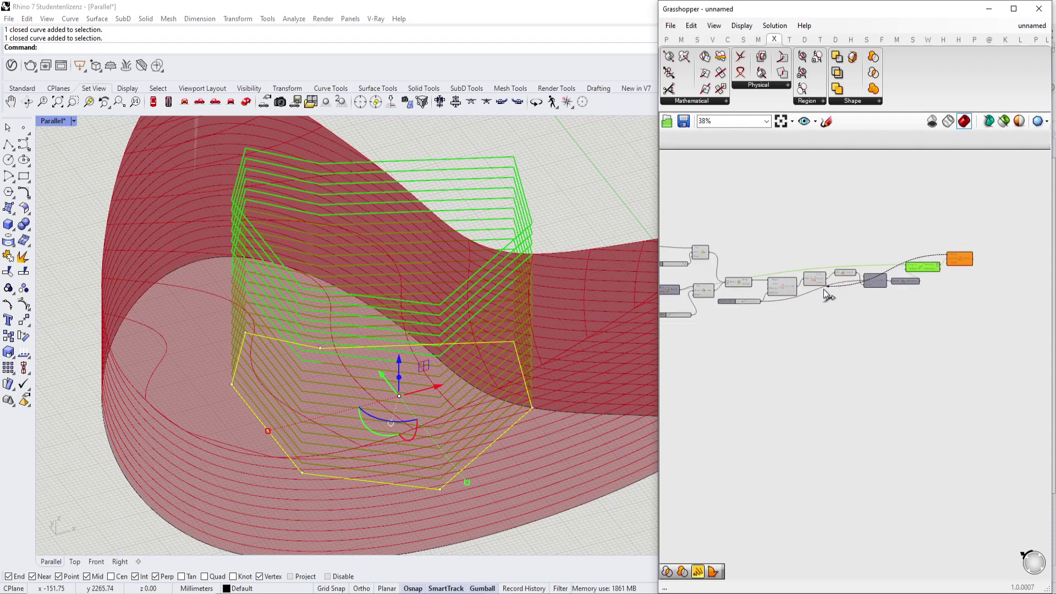
{"action": "right_click_drag", "start_coordinate": [676, 308], "coordinate": [781, 284]}
{"action": "right_click_drag", "start_coordinate": [950, 270], "coordinate": [868, 297]}
{"action": "scroll", "coordinate": [868, 297], "scroll_direction": "down", "scroll_amount": 2}
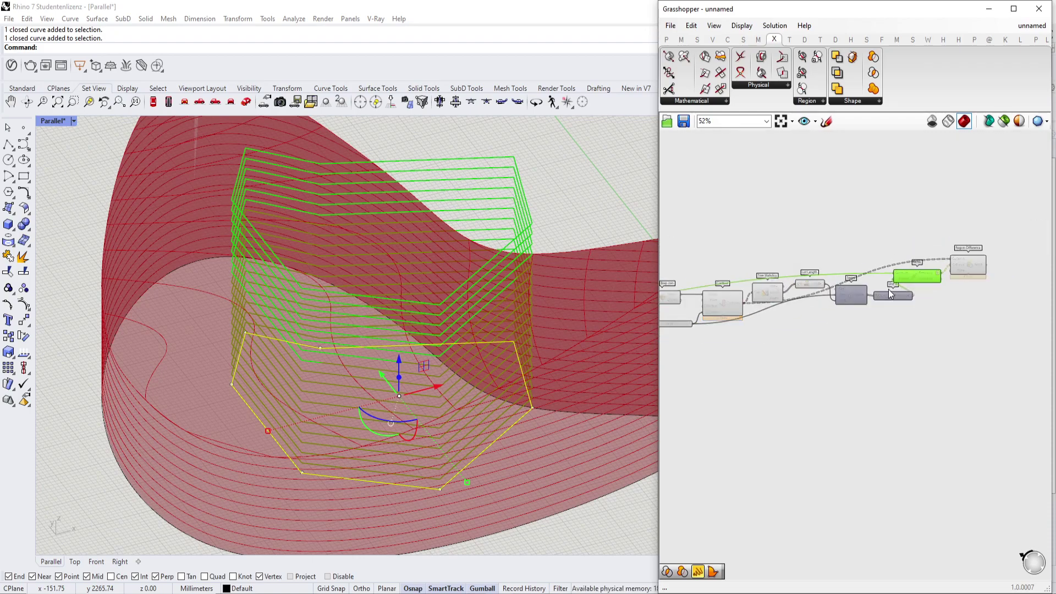
{"action": "scroll", "coordinate": [969, 261], "scroll_direction": "up", "scroll_amount": 4}
{"action": "left_click", "coordinate": [958, 271]}
{"action": "right_click_drag", "start_coordinate": [517, 321], "coordinate": [395, 344]}
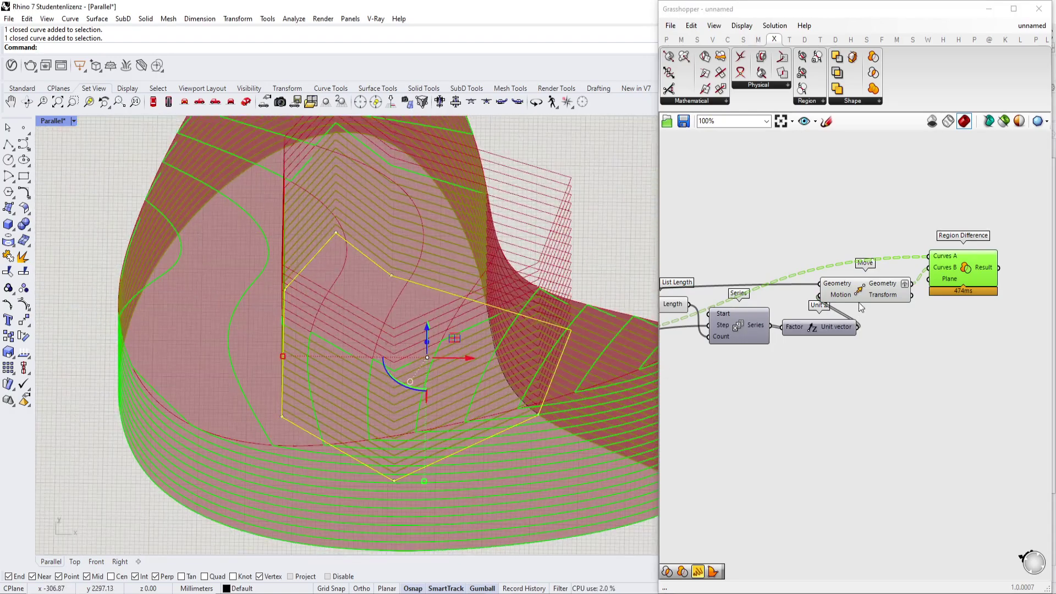
Step: Turn off the previews of the Move, Brep Join and Contour components so only the region difference curves remain shown
{"action": "left_click", "coordinate": [882, 293]}
{"action": "scroll", "coordinate": [852, 311], "scroll_direction": "down", "scroll_amount": 3}
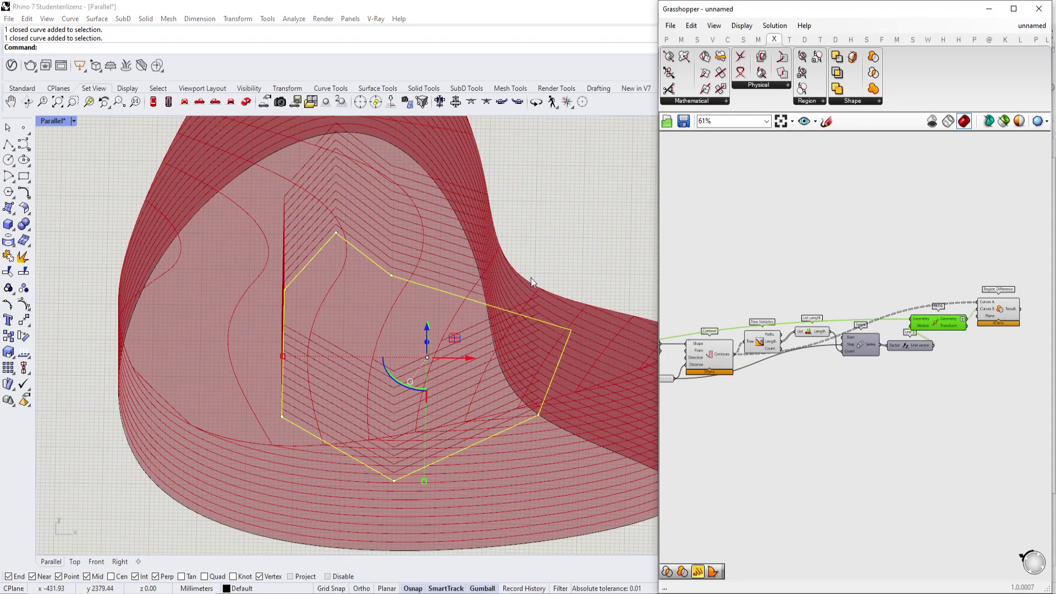
{"action": "right_click_drag", "start_coordinate": [597, 283], "coordinate": [579, 329]}
{"action": "right_click_drag", "start_coordinate": [669, 308], "coordinate": [853, 308]}
{"action": "scroll", "coordinate": [842, 307], "scroll_direction": "down", "scroll_amount": 2}
{"action": "right_click_drag", "start_coordinate": [738, 297], "coordinate": [918, 304]}
{"action": "scroll", "coordinate": [834, 299], "scroll_direction": "up", "scroll_amount": 2}
{"action": "right_click_drag", "start_coordinate": [839, 298], "coordinate": [757, 275]}
{"action": "left_click", "coordinate": [934, 292]}
{"action": "left_click", "coordinate": [944, 340]}
{"action": "right_click_drag", "start_coordinate": [1016, 339], "coordinate": [955, 347]}
{"action": "left_click", "coordinate": [975, 337]}
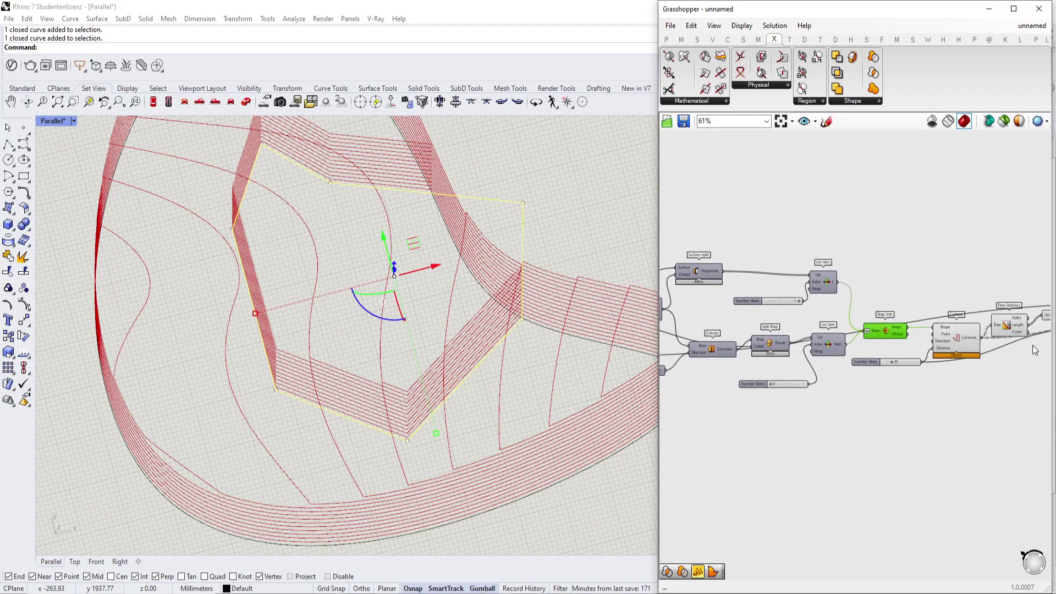
{"action": "left_click", "coordinate": [977, 349]}
Step: Shift the inner polygon to different positions inside the wavy outline in Rhino to test the layered cut-out
{"action": "right_click_drag", "start_coordinate": [616, 311], "coordinate": [415, 325]}
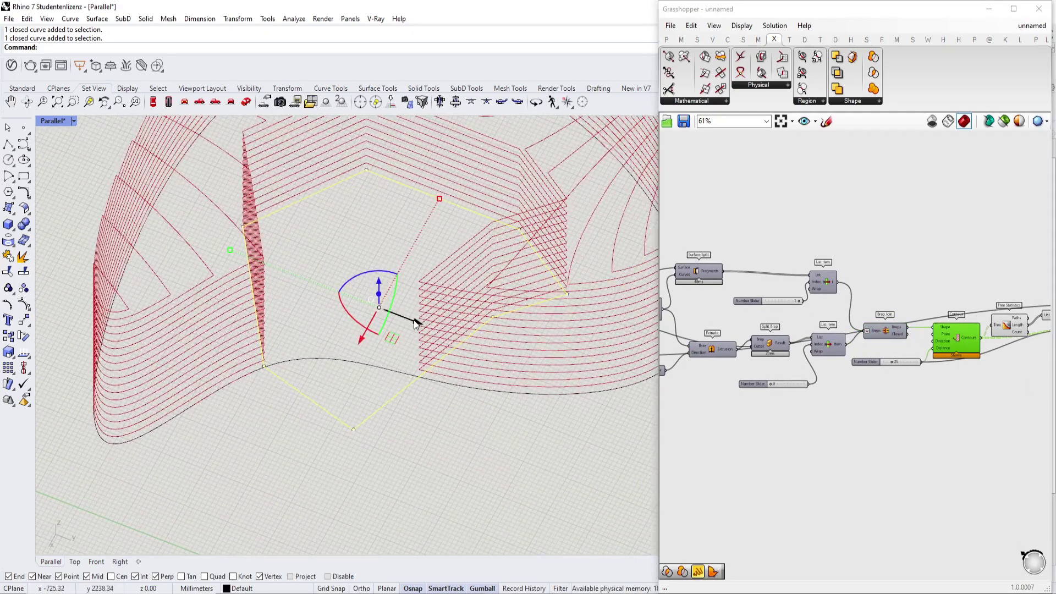
{"action": "left_click_drag", "start_coordinate": [416, 325], "coordinate": [363, 316]}
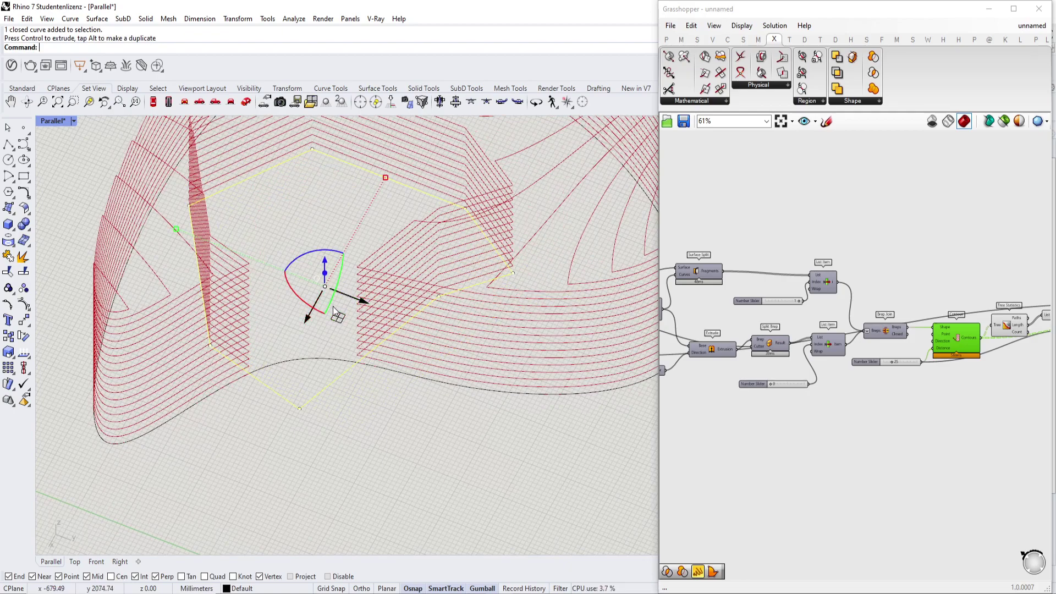
{"action": "right_click_drag", "start_coordinate": [307, 341], "coordinate": [300, 375], "text": "shift"}
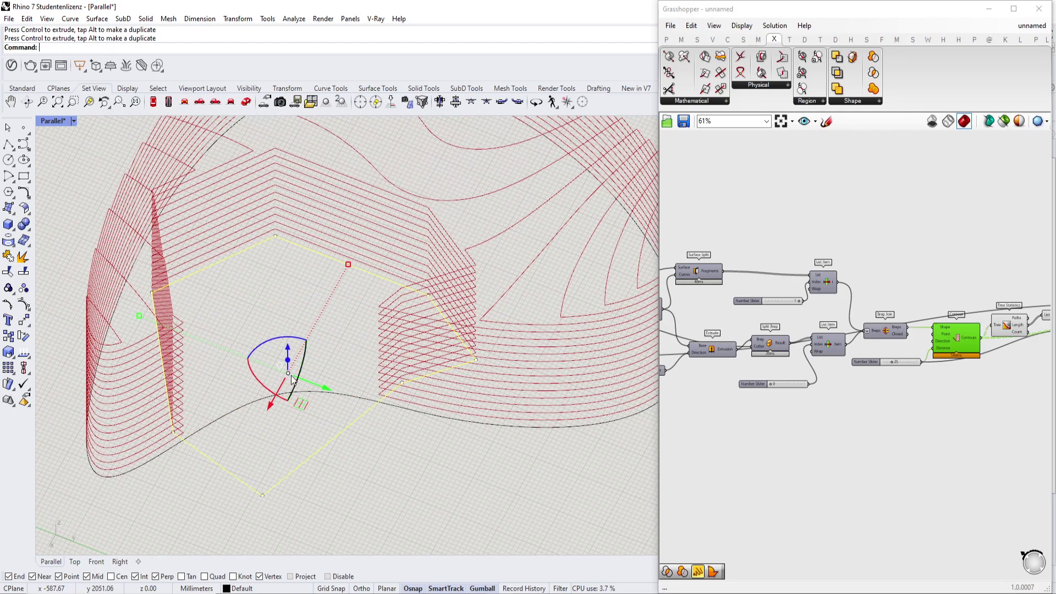
{"action": "left_click_drag", "start_coordinate": [269, 405], "coordinate": [325, 340]}
{"action": "left_click_drag", "start_coordinate": [353, 298], "coordinate": [353, 296]}
{"action": "right_click_drag", "start_coordinate": [370, 350], "coordinate": [476, 344]}
{"action": "right_click_drag", "start_coordinate": [359, 424], "coordinate": [490, 328]}
{"action": "scroll", "coordinate": [492, 333], "scroll_direction": "up", "scroll_amount": 4}
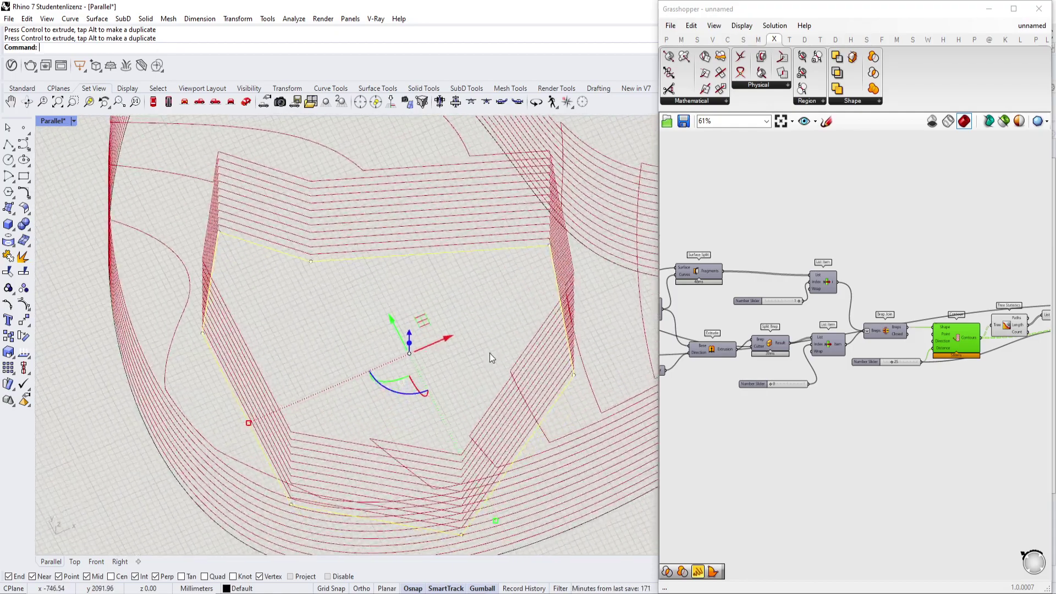
Step: Move the inner polygon so it overlaps the edge at the rounded end of the outer outline
{"action": "left_click_drag", "start_coordinate": [449, 341], "coordinate": [292, 384]}
{"action": "right_click_drag", "start_coordinate": [317, 375], "coordinate": [346, 338], "text": "shift"}
{"action": "scroll", "coordinate": [327, 335], "scroll_direction": "down", "scroll_amount": 2}
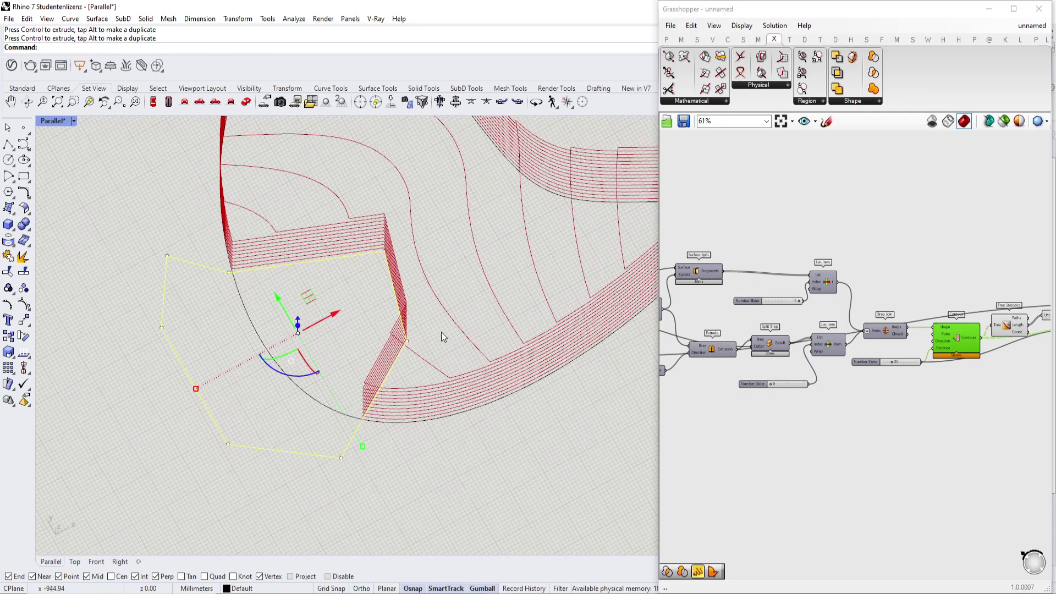
{"action": "right_click_drag", "start_coordinate": [457, 339], "coordinate": [417, 325]}
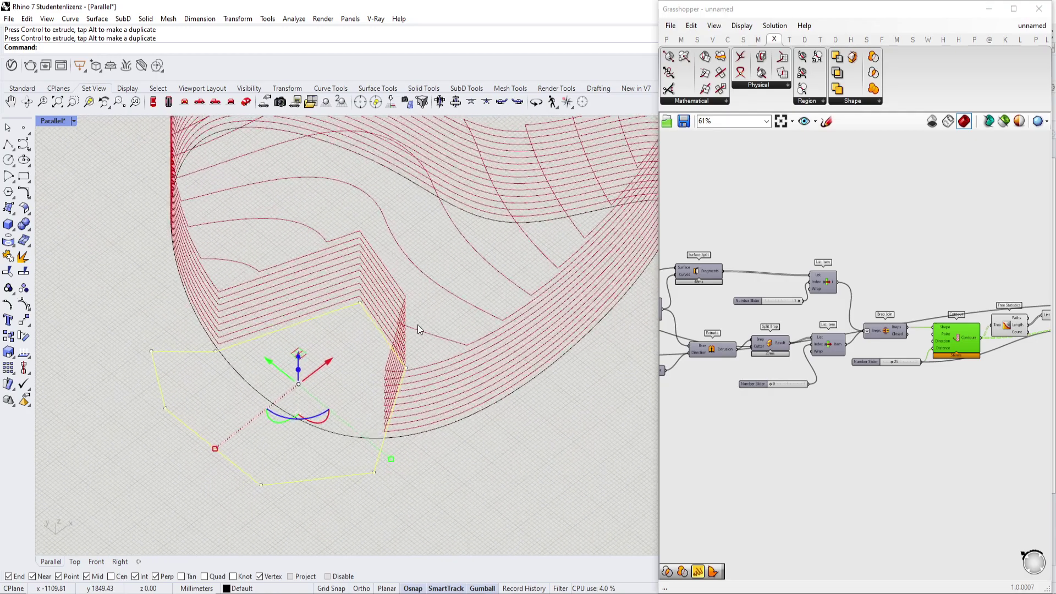
{"action": "left_click", "coordinate": [348, 433]}
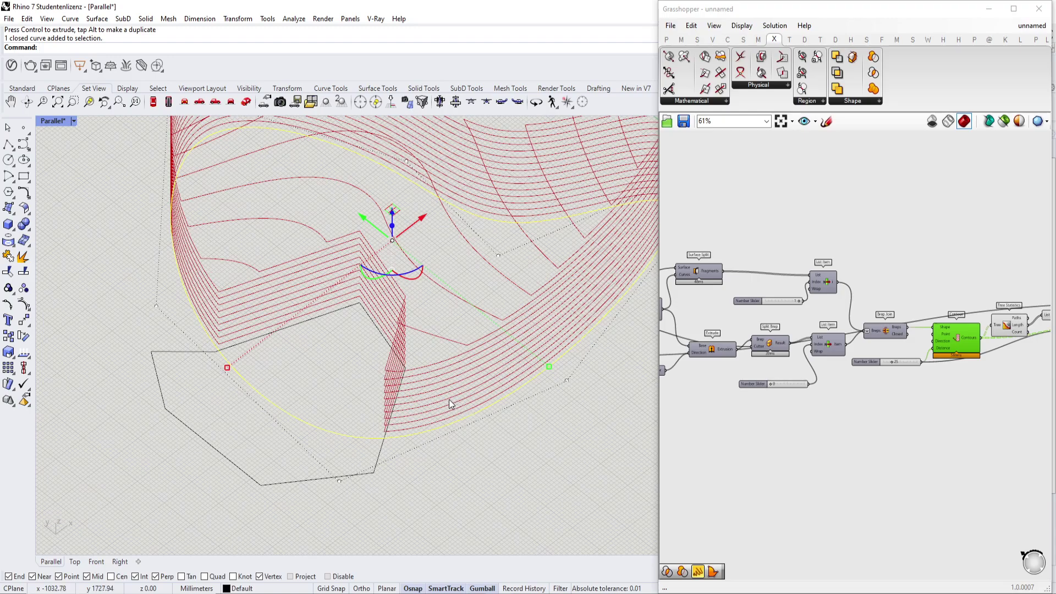
{"action": "left_click", "coordinate": [370, 467]}
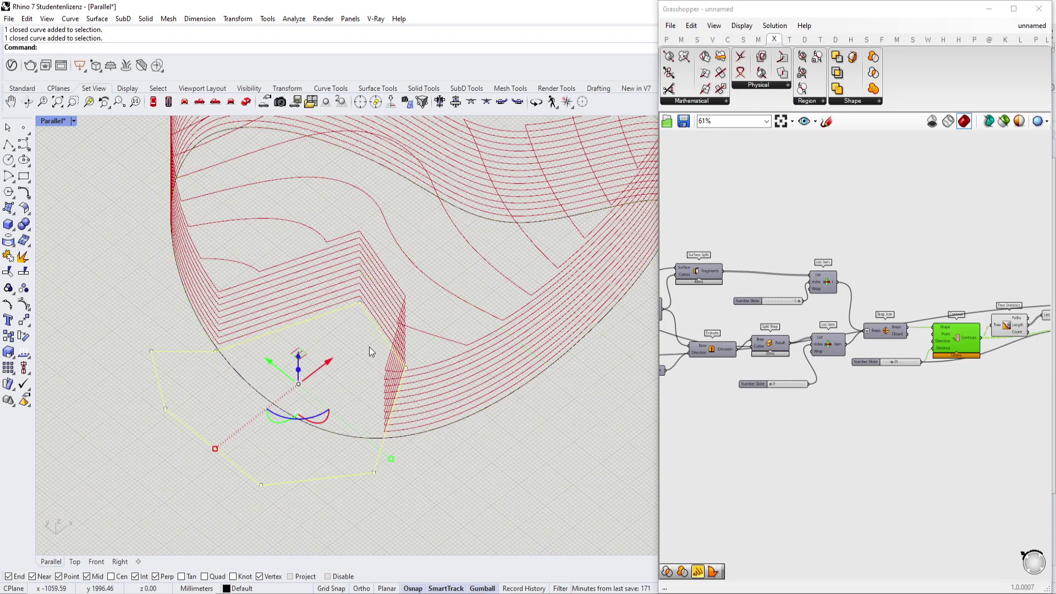
Step: Add a Region Intersection component above Region Difference
{"action": "scroll", "coordinate": [824, 368], "scroll_direction": "down", "scroll_amount": 1}
{"action": "right_click_drag", "start_coordinate": [824, 368], "coordinate": [716, 382]}
{"action": "scroll", "coordinate": [917, 312], "scroll_direction": "up", "scroll_amount": 2}
{"action": "right_click_drag", "start_coordinate": [1018, 308], "coordinate": [875, 324]}
{"action": "scroll", "coordinate": [881, 325], "scroll_direction": "up", "scroll_amount": 2}
{"action": "left_click", "coordinate": [860, 102]}
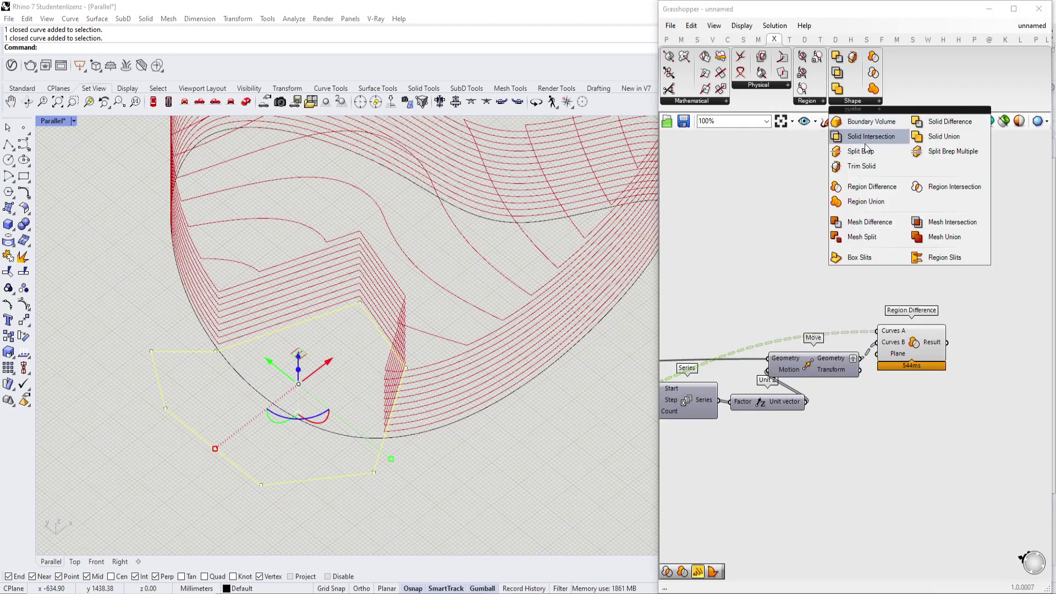
{"action": "left_click_drag", "start_coordinate": [928, 190], "coordinate": [922, 251]}
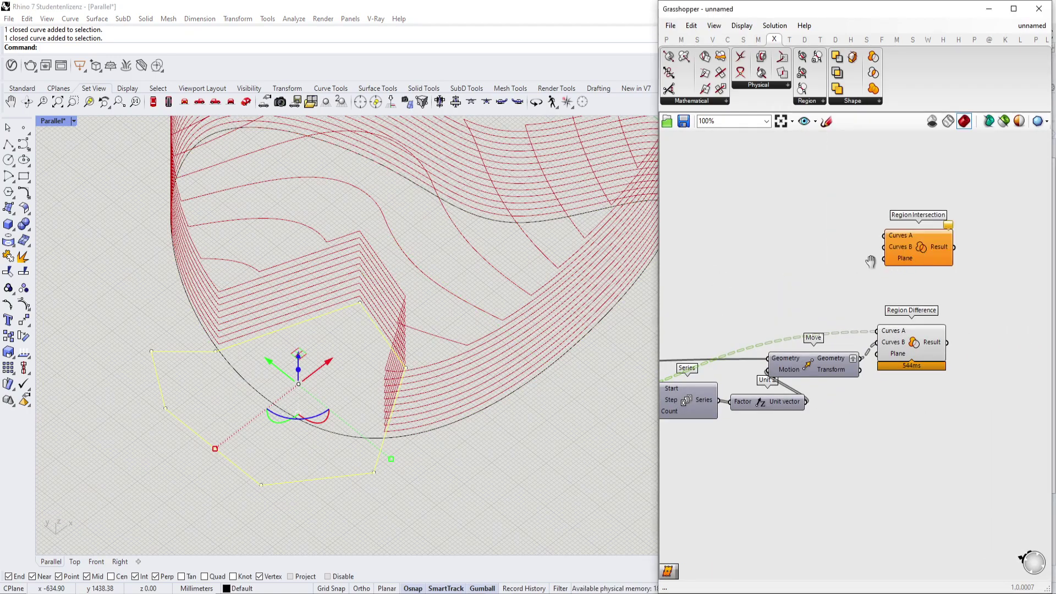
Step: Wire Move's Geometry into Region Intersection's Curves B and the Contour component's Contours into Curves A
{"action": "right_click_drag", "start_coordinate": [857, 264], "coordinate": [937, 242]}
{"action": "scroll", "coordinate": [937, 243], "scroll_direction": "down", "scroll_amount": 1}
{"action": "right_click_drag", "start_coordinate": [860, 296], "coordinate": [844, 296]}
{"action": "scroll", "coordinate": [960, 320], "scroll_direction": "up", "scroll_amount": 1}
{"action": "right_click_drag", "start_coordinate": [960, 320], "coordinate": [944, 317]}
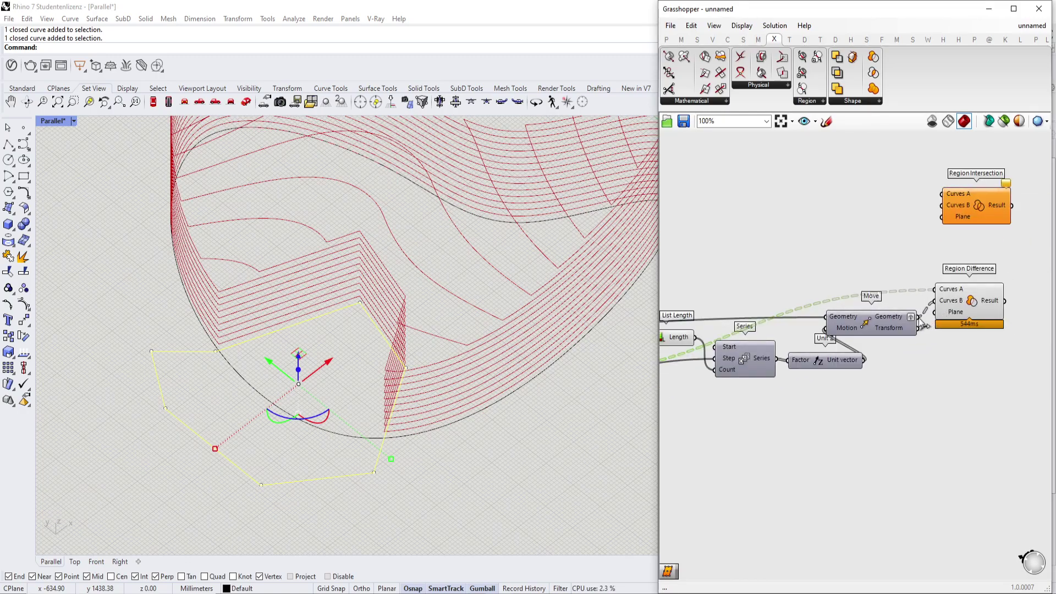
{"action": "scroll", "coordinate": [940, 199], "scroll_direction": "down", "scroll_amount": 4}
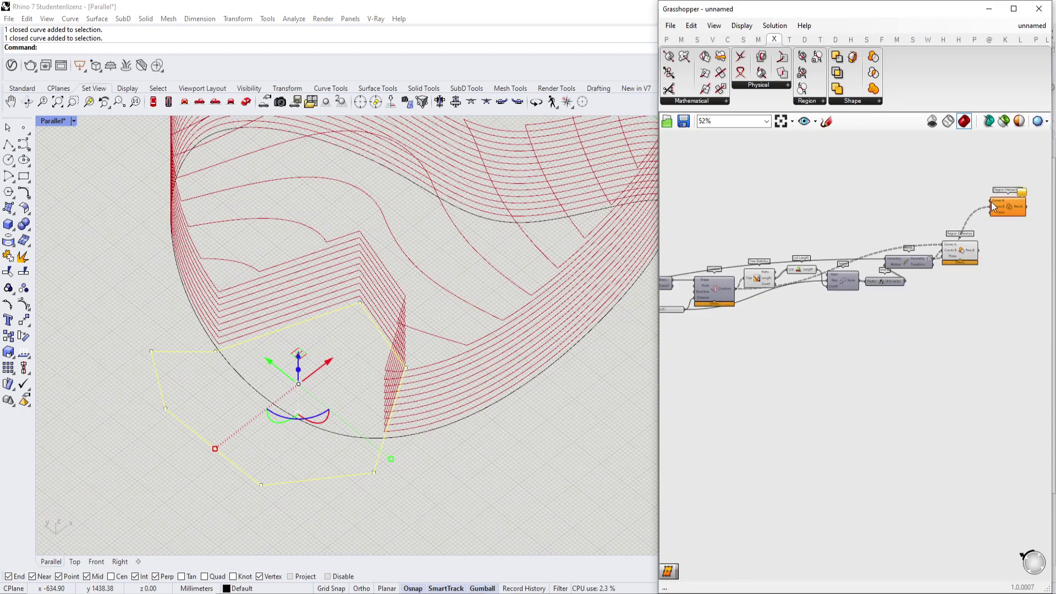
{"action": "scroll", "coordinate": [817, 248], "scroll_direction": "up", "scroll_amount": 2}
{"action": "scroll", "coordinate": [816, 250], "scroll_direction": "up", "scroll_amount": 2}
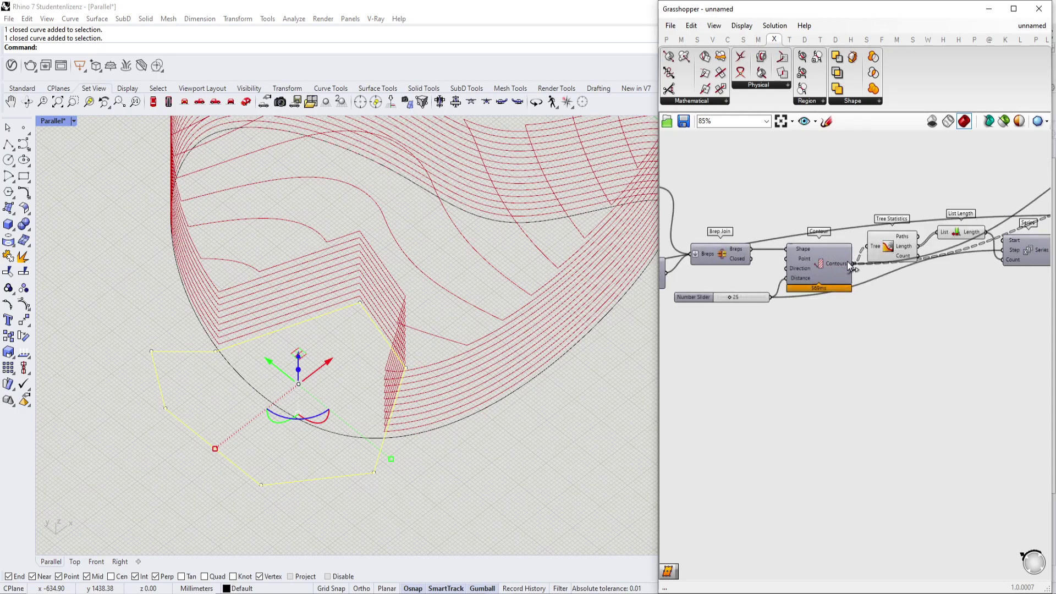
{"action": "scroll", "coordinate": [871, 262], "scroll_direction": "down", "scroll_amount": 3}
{"action": "right_click_drag", "start_coordinate": [897, 260], "coordinate": [671, 316]}
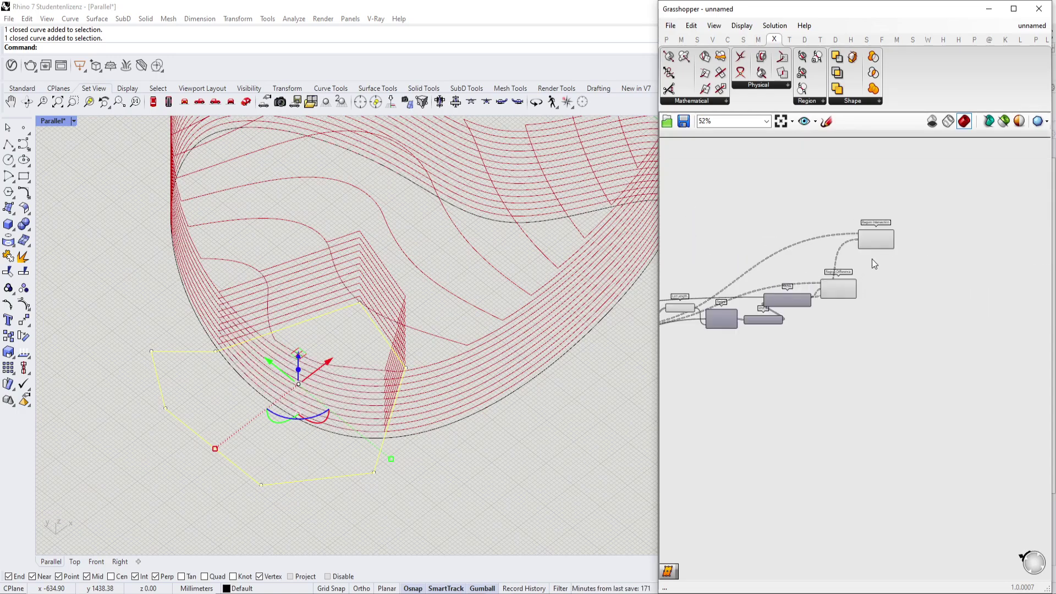
Step: Highlight the Region Intersection result and hide the selected inner polygon in the Rhino viewport
{"action": "scroll", "coordinate": [867, 261], "scroll_direction": "up", "scroll_amount": 1}
{"action": "left_click", "coordinate": [871, 243]}
{"action": "scroll", "coordinate": [451, 305], "scroll_direction": "up", "scroll_amount": 4}
{"action": "right_click_drag", "start_coordinate": [451, 306], "coordinate": [295, 374]}
{"action": "scroll", "coordinate": [348, 358], "scroll_direction": "down", "scroll_amount": 3}
{"action": "scroll", "coordinate": [267, 358], "scroll_direction": "up", "scroll_amount": 3}
{"action": "scroll", "coordinate": [295, 374], "scroll_direction": "down", "scroll_amount": 4}
{"action": "key", "text": "ctrl+h"}
{"action": "right_click_drag", "start_coordinate": [436, 354], "coordinate": [388, 378]}
Step: Examine how the layered cut-out curves meet the outer contours where the polygon crosses the edge
{"action": "scroll", "coordinate": [441, 332], "scroll_direction": "up", "scroll_amount": 2}
{"action": "scroll", "coordinate": [919, 282], "scroll_direction": "up", "scroll_amount": 3}
{"action": "double_click", "coordinate": [919, 288]}
{"action": "left_click", "coordinate": [757, 318]}
{"action": "scroll", "coordinate": [464, 360], "scroll_direction": "down", "scroll_amount": 2}
{"action": "scroll", "coordinate": [454, 381], "scroll_direction": "down", "scroll_amount": 3}
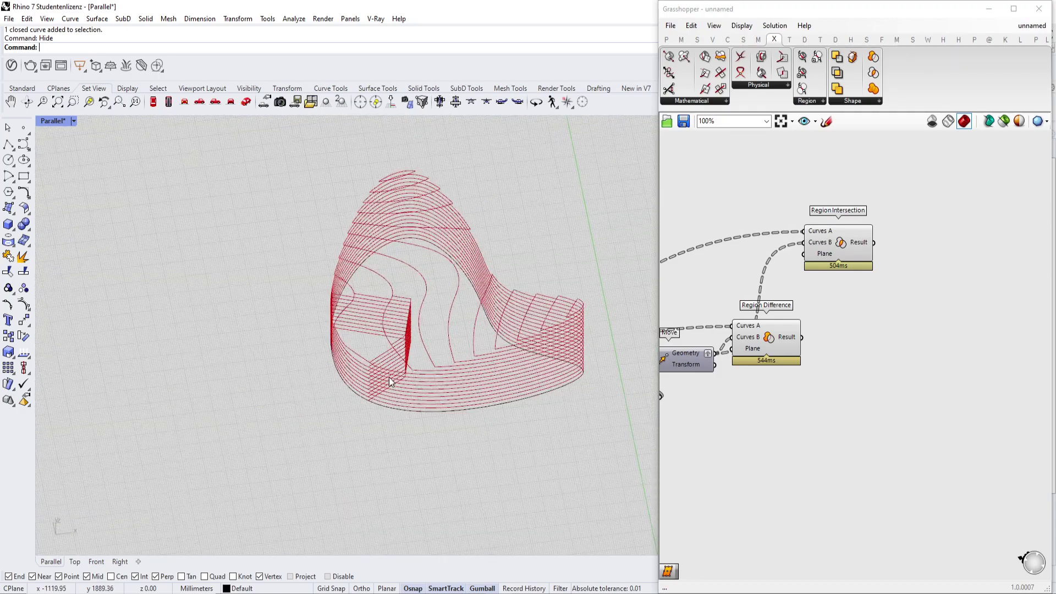
{"action": "scroll", "coordinate": [385, 382], "scroll_direction": "up", "scroll_amount": 5}
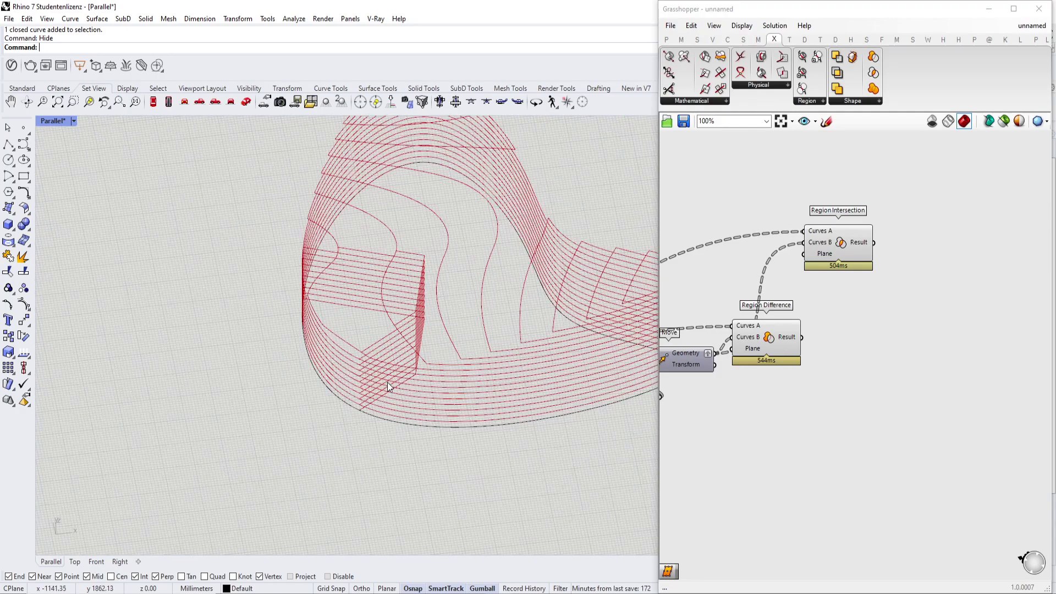
{"action": "scroll", "coordinate": [858, 284], "scroll_direction": "up", "scroll_amount": 1}
Step: Compare the highlighted Region Intersection and Region Difference curves, and read the data structure of Region Intersection's Result output
{"action": "left_click", "coordinate": [829, 235]}
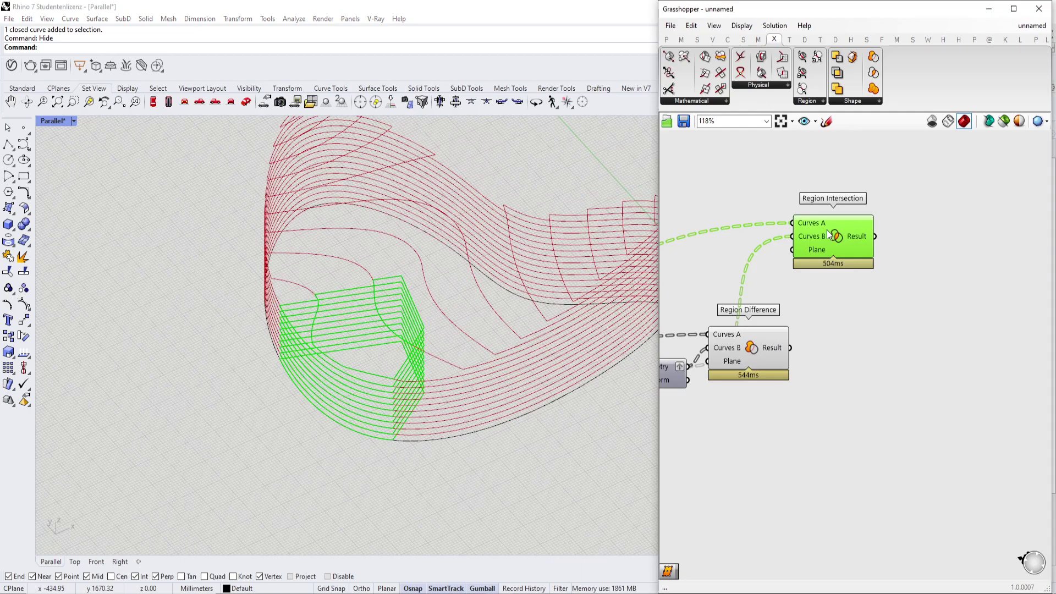
{"action": "right_click_drag", "start_coordinate": [867, 295], "coordinate": [813, 356]}
{"action": "scroll", "coordinate": [824, 315], "scroll_direction": "up", "scroll_amount": 1}
{"action": "mouse_move", "coordinate": [807, 309]}
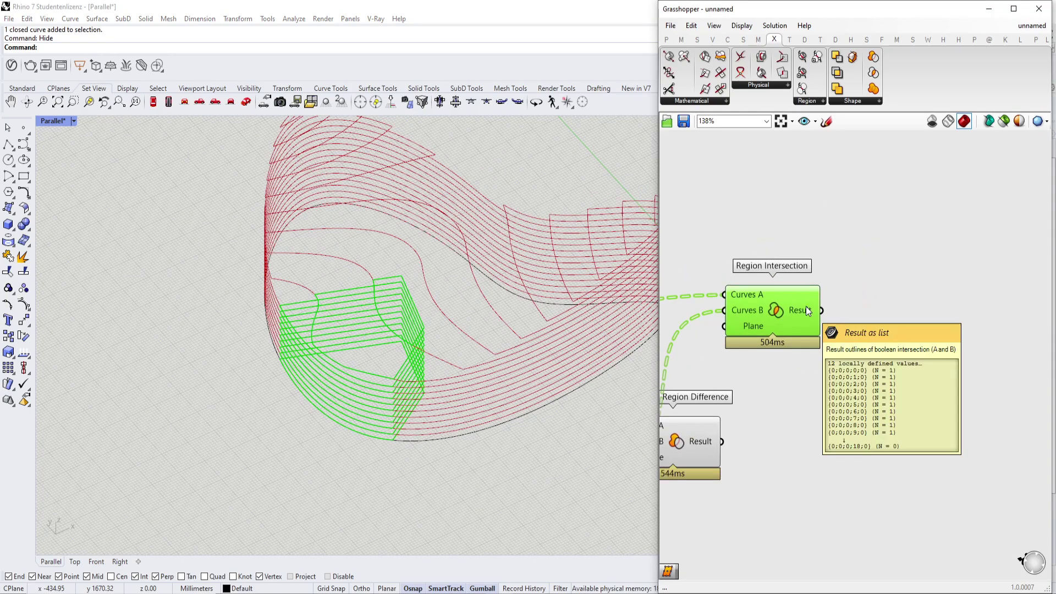
{"action": "right_click_drag", "start_coordinate": [839, 322], "coordinate": [847, 259]}
{"action": "right_click_drag", "start_coordinate": [497, 396], "coordinate": [394, 369]}
{"action": "right_click_drag", "start_coordinate": [828, 241], "coordinate": [880, 256]}
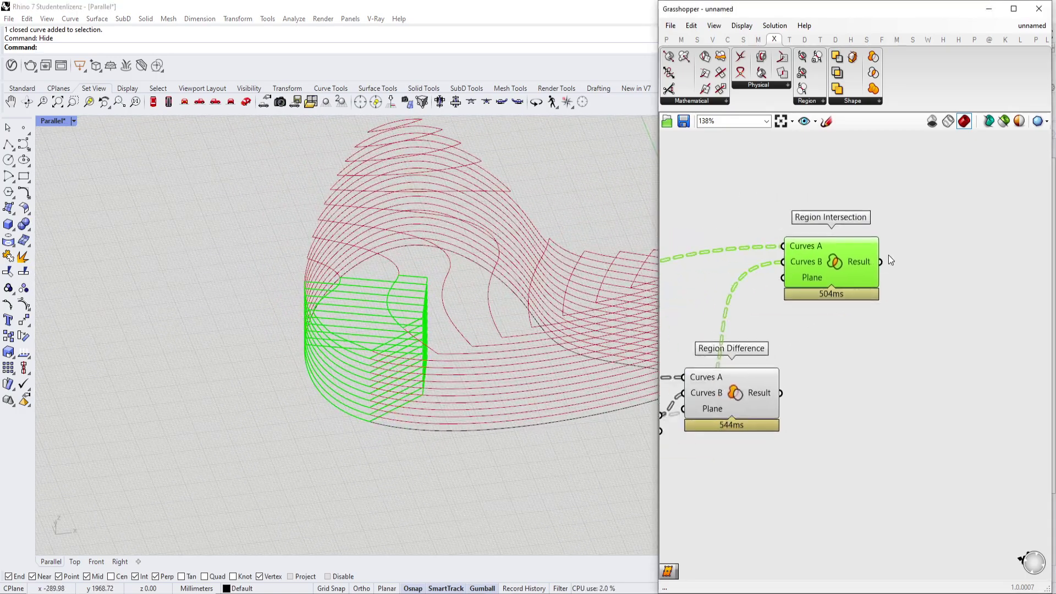
{"action": "scroll", "coordinate": [882, 255], "scroll_direction": "down", "scroll_amount": 1}
{"action": "left_click", "coordinate": [760, 372]}
{"action": "left_click_drag", "start_coordinate": [760, 372], "coordinate": [775, 374]}
{"action": "left_click", "coordinate": [682, 39]}
{"action": "left_click", "coordinate": [697, 40]}
{"action": "left_click", "coordinate": [712, 39]}
{"action": "left_click", "coordinate": [728, 40]}
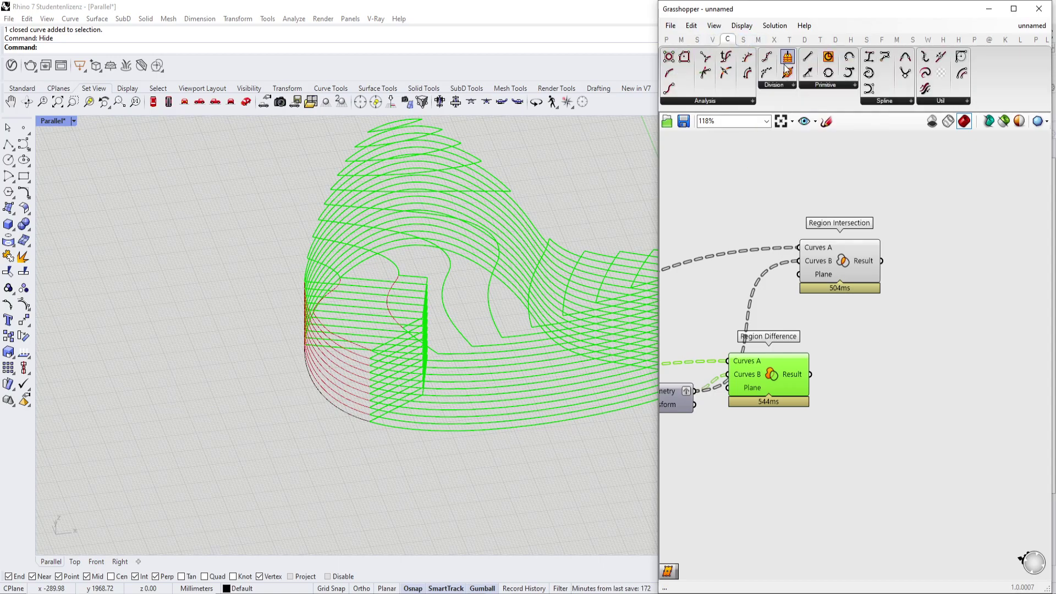
Step: Add a Bounding Box component and wire Region Difference's Result into its Content input
{"action": "double_click", "coordinate": [879, 355]}
{"action": "type", "text": "bou"}
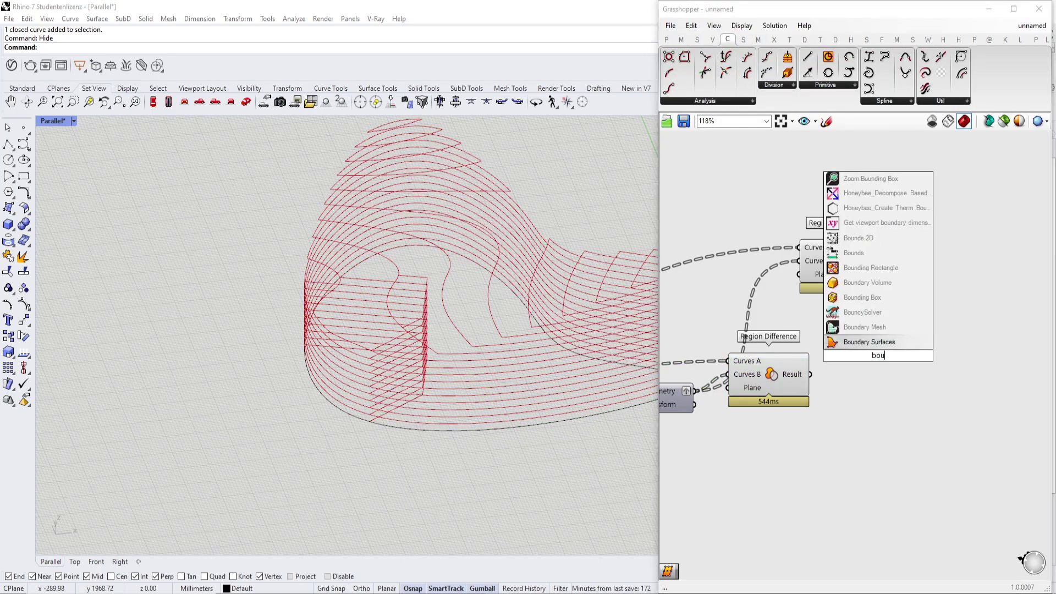
{"action": "type", "text": "ndinx"}
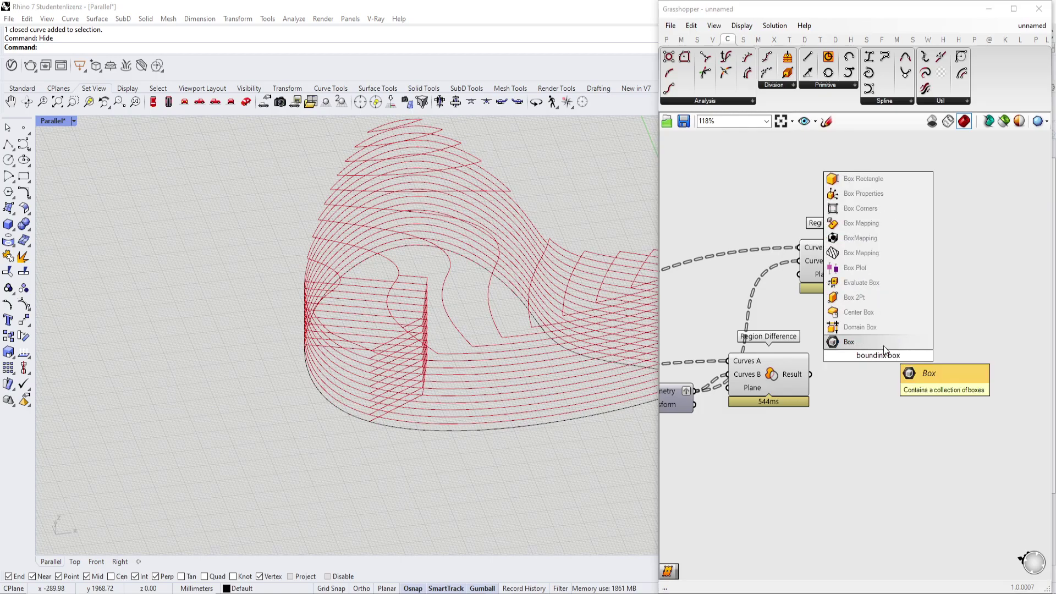
{"action": "type", "text": " box"}
{"action": "key", "text": "BackSpace"}
{"action": "key", "text": "BackSpace"}
{"action": "key", "text": "BackSpace"}
{"action": "key", "text": "BackSpace"}
{"action": "key", "text": "BackSpace"}
{"action": "type", "text": "g"}
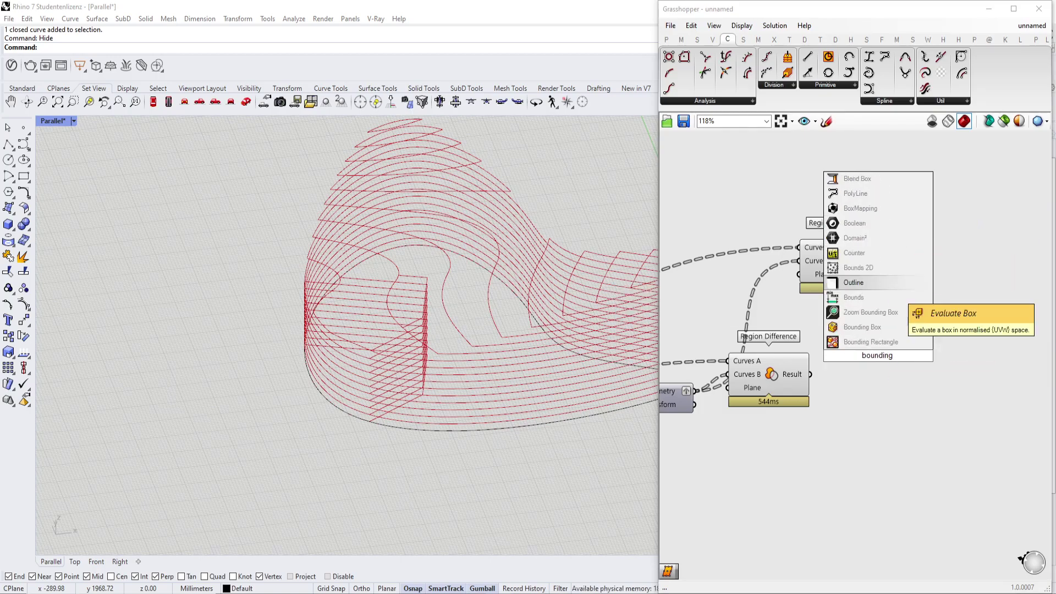
{"action": "left_click", "coordinate": [870, 326]}
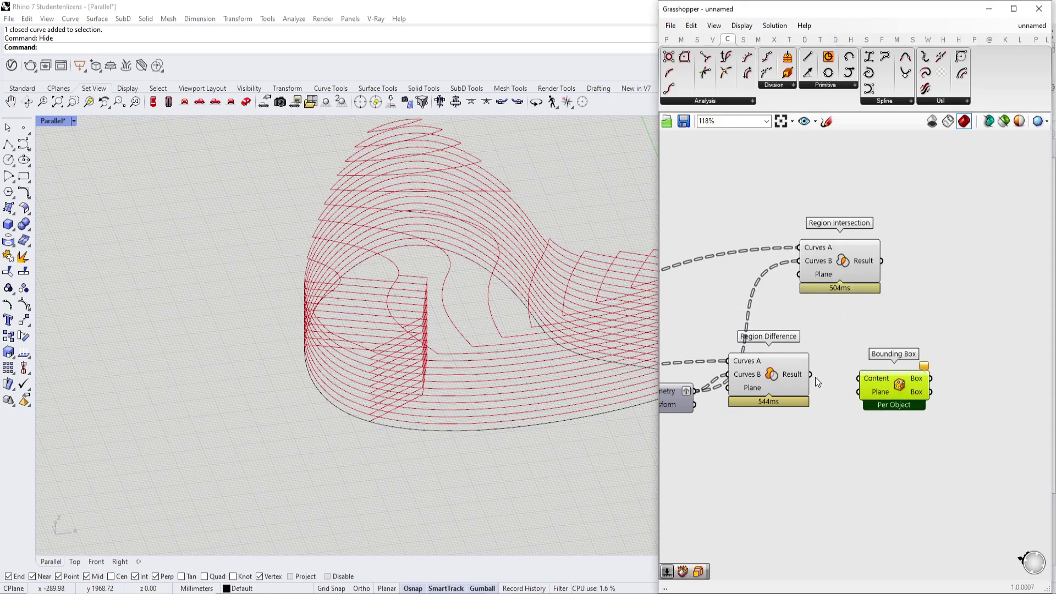
{"action": "left_click_drag", "start_coordinate": [862, 385], "coordinate": [860, 378]}
Step: Switch the Bounding Box component to Union Box mode and inspect the resulting boxes around the layers
{"action": "right_click_drag", "start_coordinate": [520, 341], "coordinate": [462, 340]}
{"action": "scroll", "coordinate": [443, 297], "scroll_direction": "up", "scroll_amount": 3}
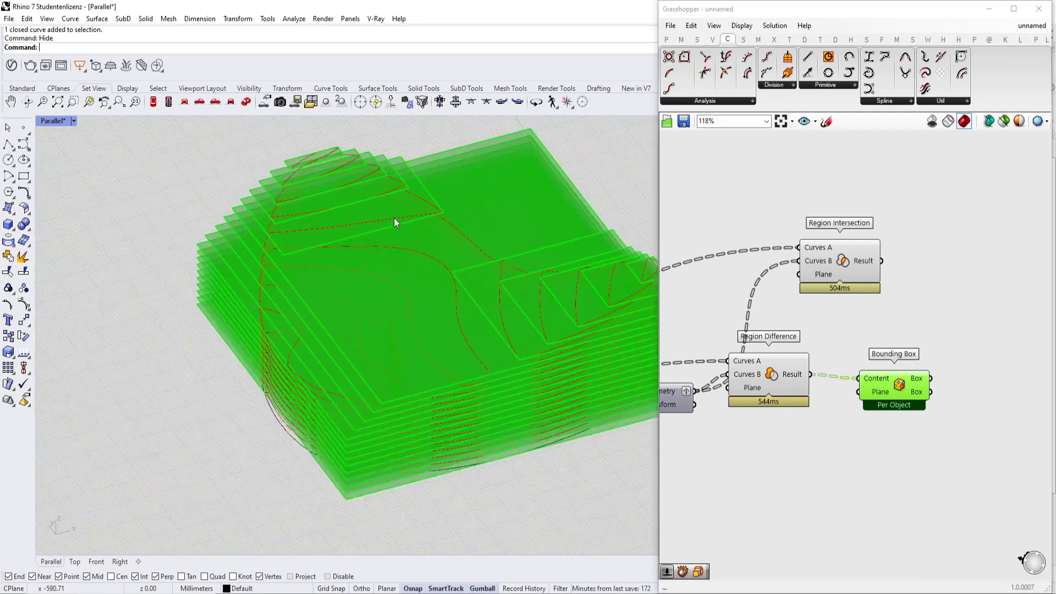
{"action": "right_click", "coordinate": [901, 384]}
{"action": "left_click", "coordinate": [959, 443]}
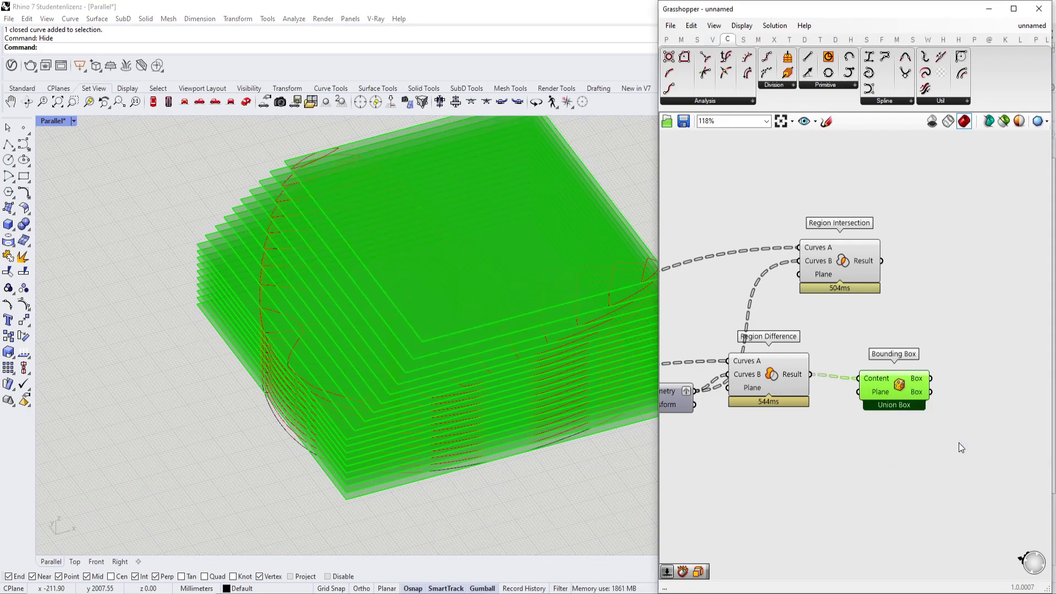
{"action": "right_click_drag", "start_coordinate": [429, 385], "coordinate": [434, 274]}
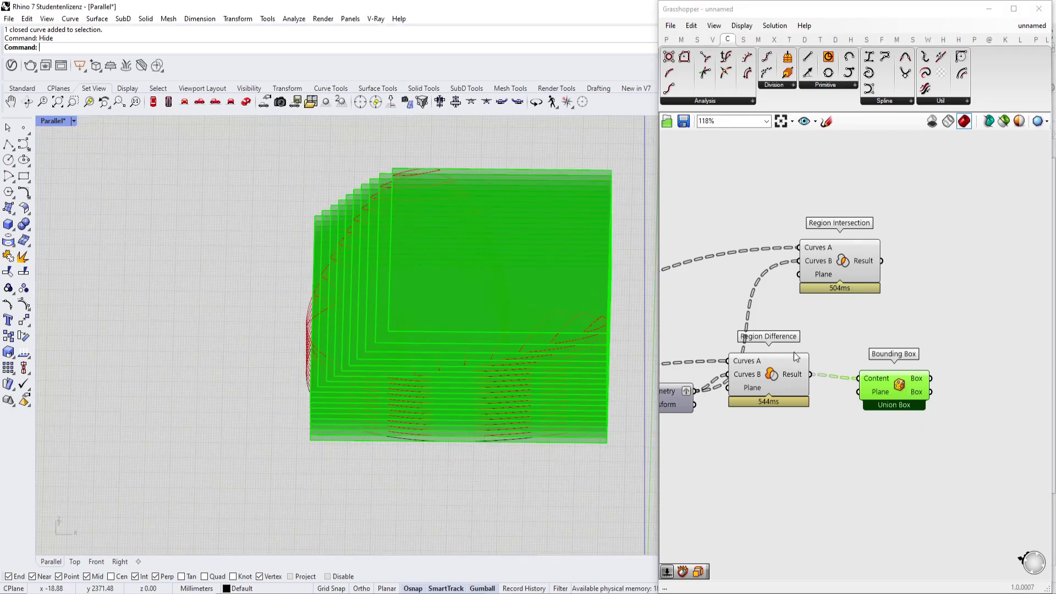
{"action": "right_click_drag", "start_coordinate": [840, 352], "coordinate": [827, 350]}
{"action": "right_click_drag", "start_coordinate": [407, 379], "coordinate": [354, 322]}
{"action": "right_click_drag", "start_coordinate": [923, 379], "coordinate": [884, 378]}
{"action": "scroll", "coordinate": [888, 385], "scroll_direction": "up", "scroll_amount": 2}
{"action": "left_click", "coordinate": [979, 408]}
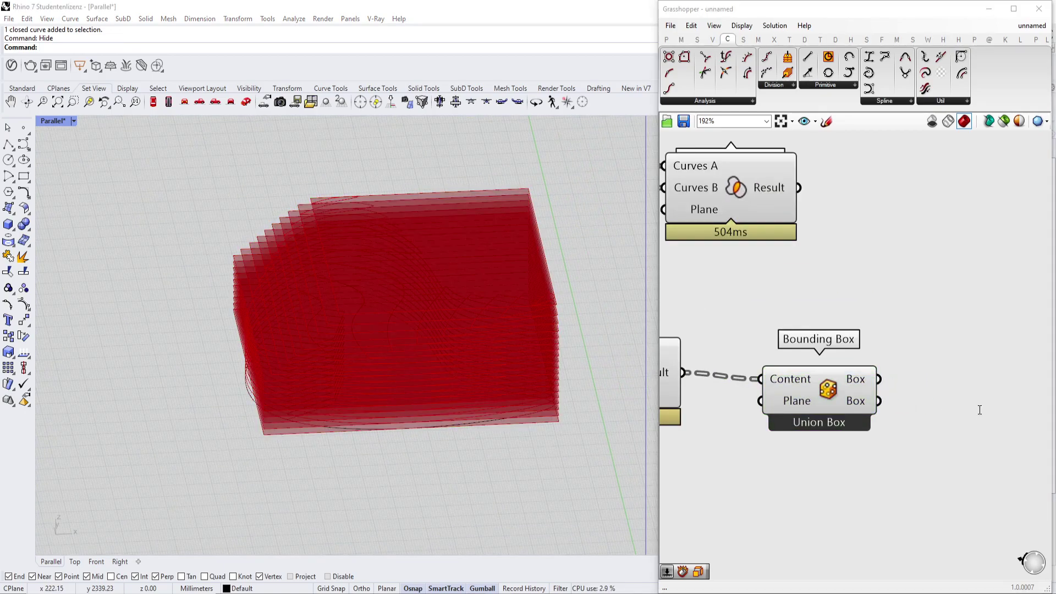
{"action": "double_click", "coordinate": [979, 407]}
{"action": "type", "text": "explode"}
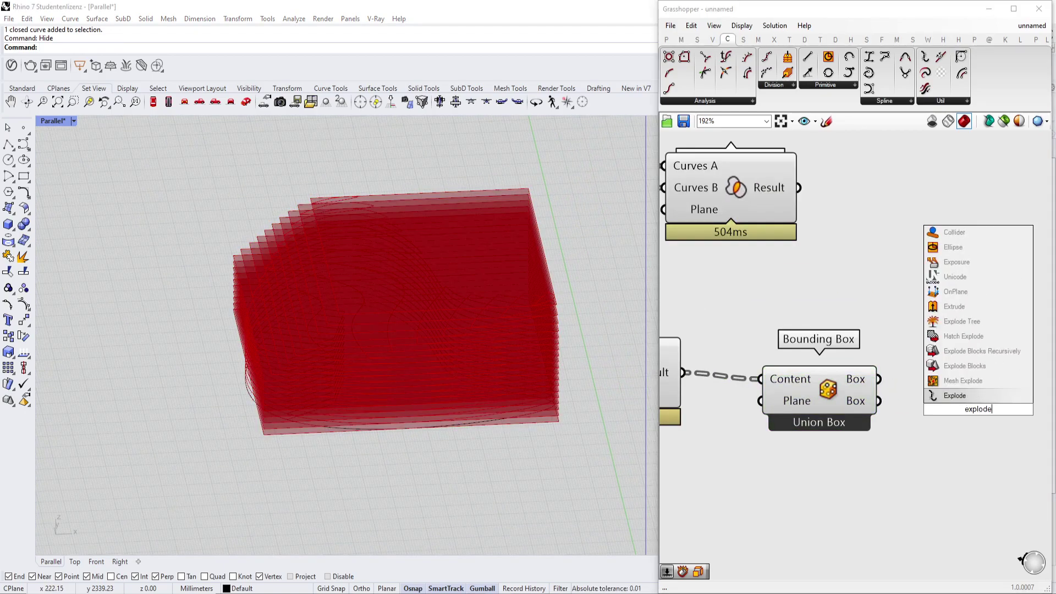
{"action": "key", "text": "Return"}
{"action": "left_click_drag", "start_coordinate": [895, 392], "coordinate": [900, 397]}
{"action": "left_click", "coordinate": [956, 389]}
{"action": "key", "text": "Delete"}
Step: Add a Deconstruct Box component and wire the Bounding Box's Box output into it
{"action": "scroll", "coordinate": [860, 368], "scroll_direction": "down", "scroll_amount": 2}
{"action": "scroll", "coordinate": [860, 370], "scroll_direction": "up", "scroll_amount": 1}
{"action": "double_click", "coordinate": [865, 371]}
{"action": "type", "text": "dec"}
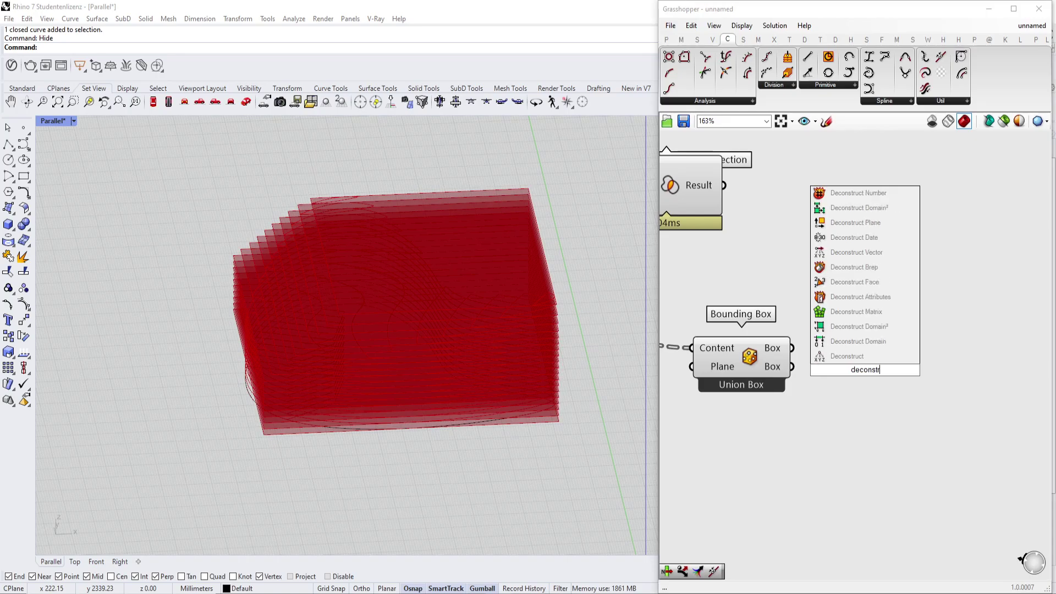
{"action": "key", "text": "BackSpace"}
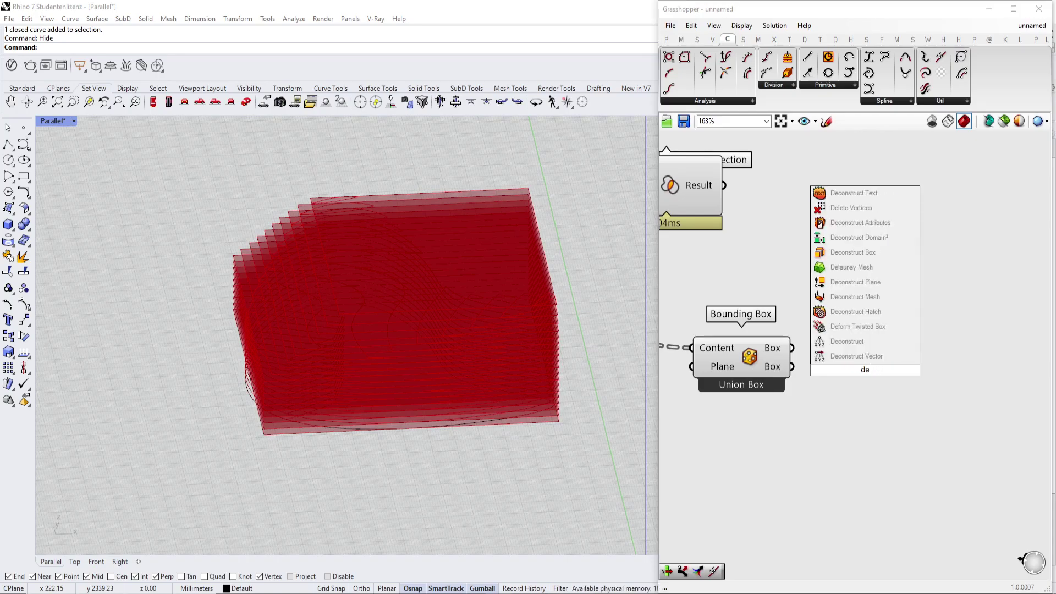
{"action": "type", "text": "con"}
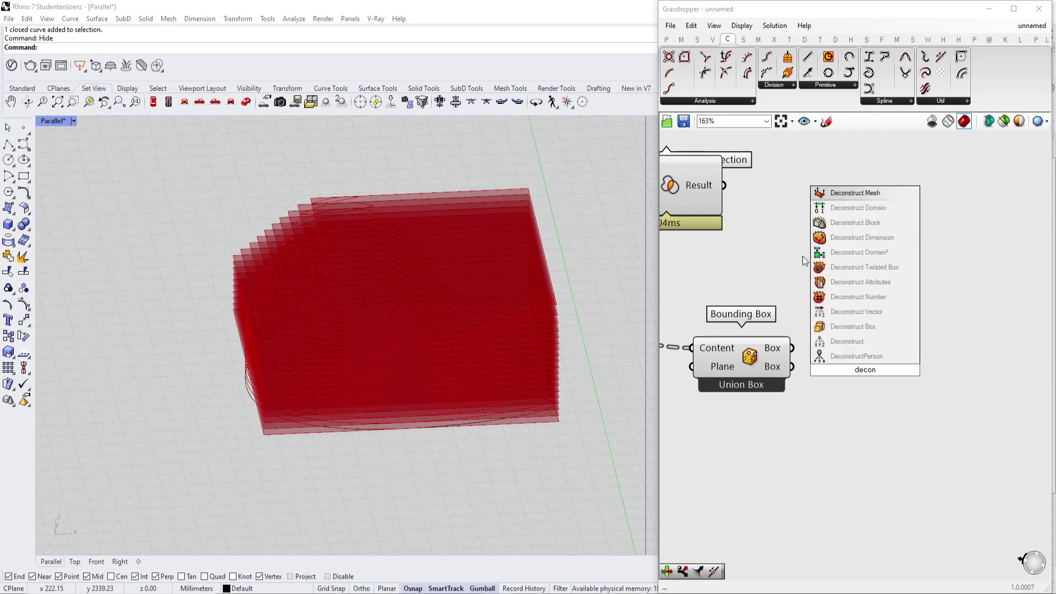
{"action": "left_click", "coordinate": [836, 328]}
{"action": "left_click_drag", "start_coordinate": [793, 348], "coordinate": [884, 378]}
{"action": "right_click_drag", "start_coordinate": [884, 378], "coordinate": [807, 335]}
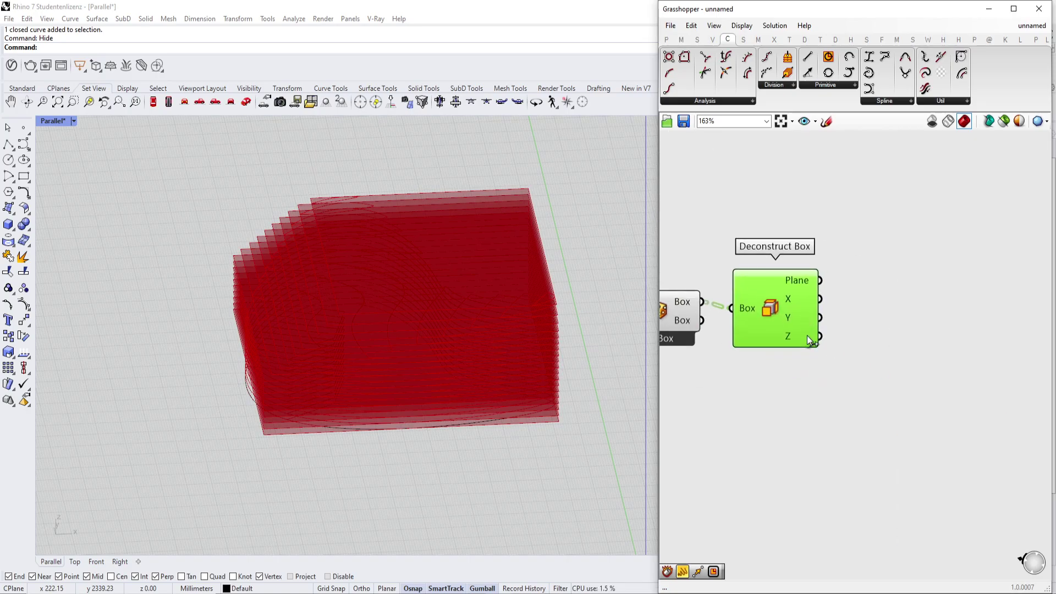
Step: Add a Deconstruct Domain component and wire Deconstruct Box's Z output into its Domain input
{"action": "double_click", "coordinate": [868, 354]}
{"action": "type", "text": "//"}
{"action": "key", "text": "BackSpace"}
{"action": "key", "text": "BackSpace"}
{"action": "type", "text": "deeconstr"}
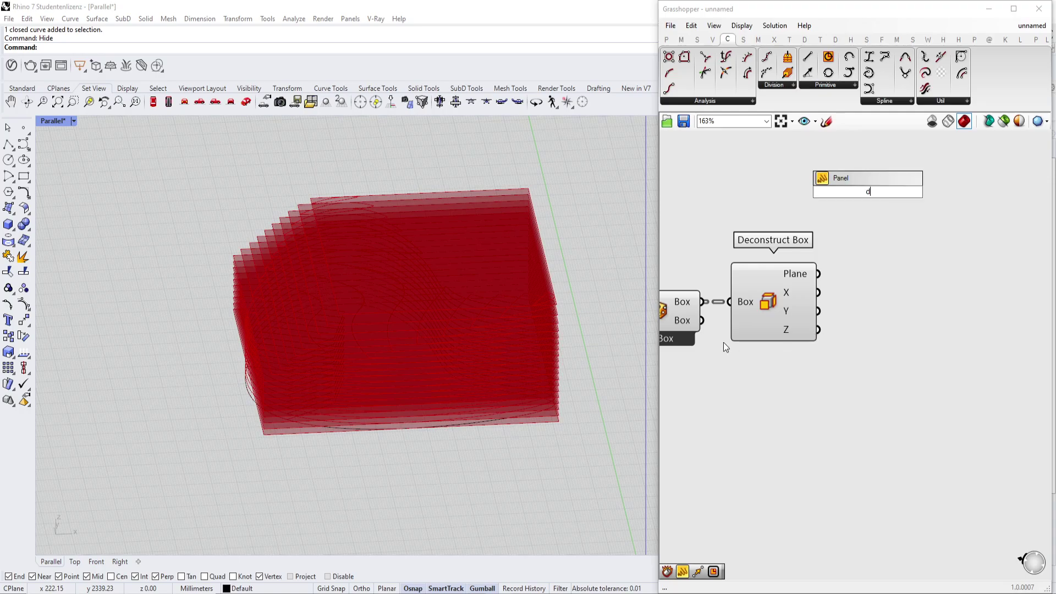
{"action": "key", "text": "BackSpace"}
{"action": "type", "text": "const"}
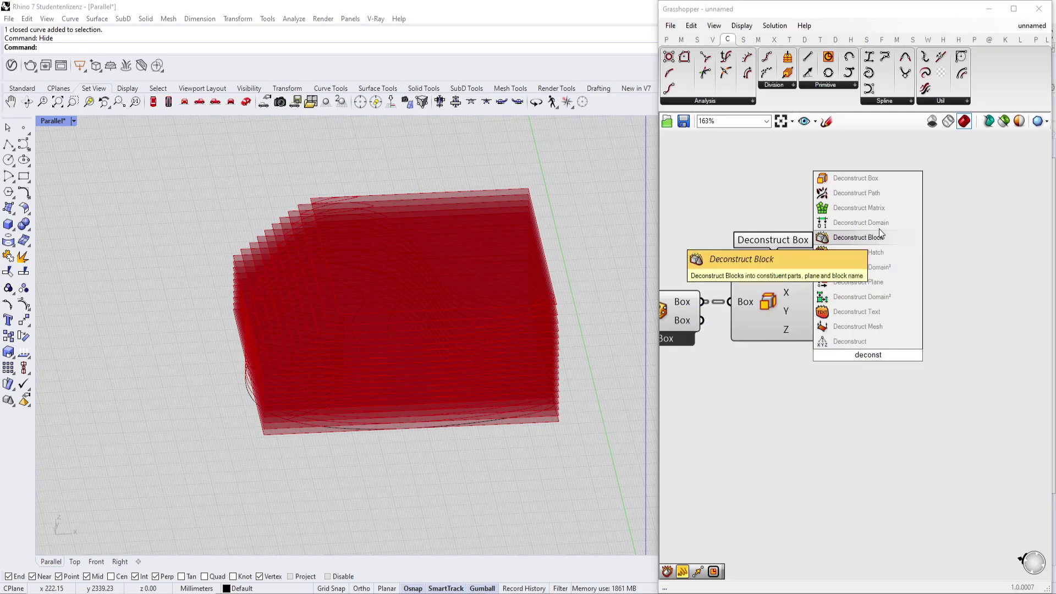
{"action": "left_click", "coordinate": [861, 223]}
{"action": "left_click_drag", "start_coordinate": [839, 350], "coordinate": [869, 325]}
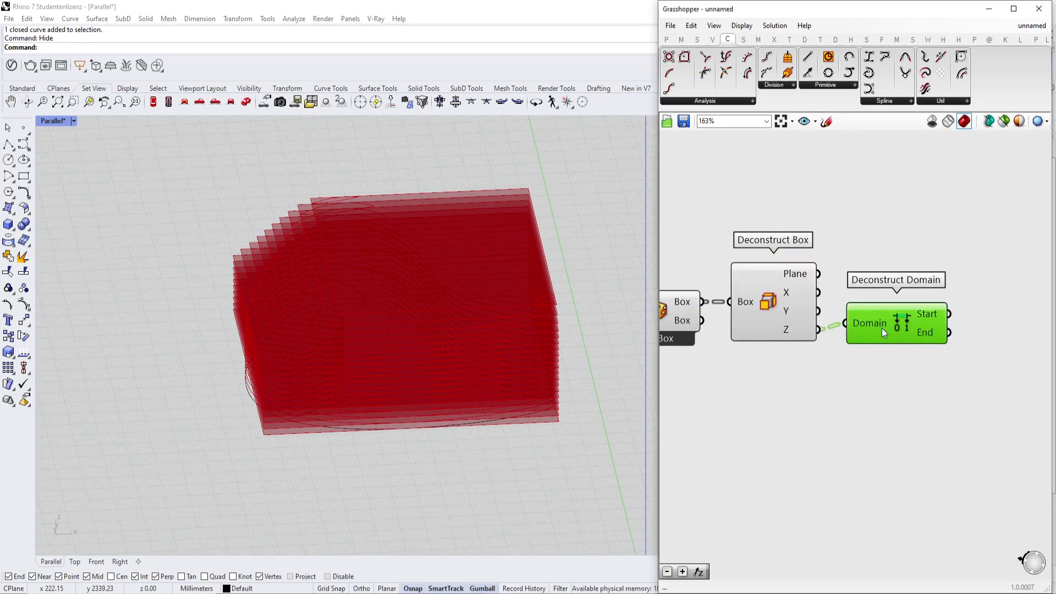
Step: Add a Panel connected to Deconstruct Domain's Start output and enlarge it to show more values
{"action": "right_click_drag", "start_coordinate": [1043, 326], "coordinate": [930, 316]}
{"action": "double_click", "coordinate": [961, 317]}
{"action": "type", "text": "/"}
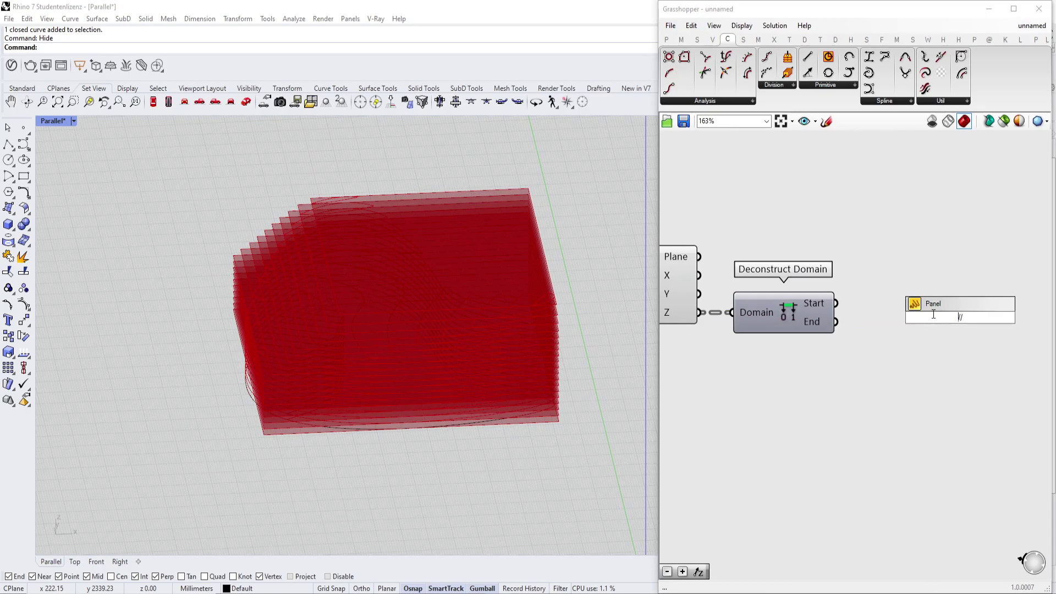
{"action": "type", "text": "//"}
{"action": "key", "text": "Return"}
{"action": "left_click_drag", "start_coordinate": [896, 322], "coordinate": [909, 294]}
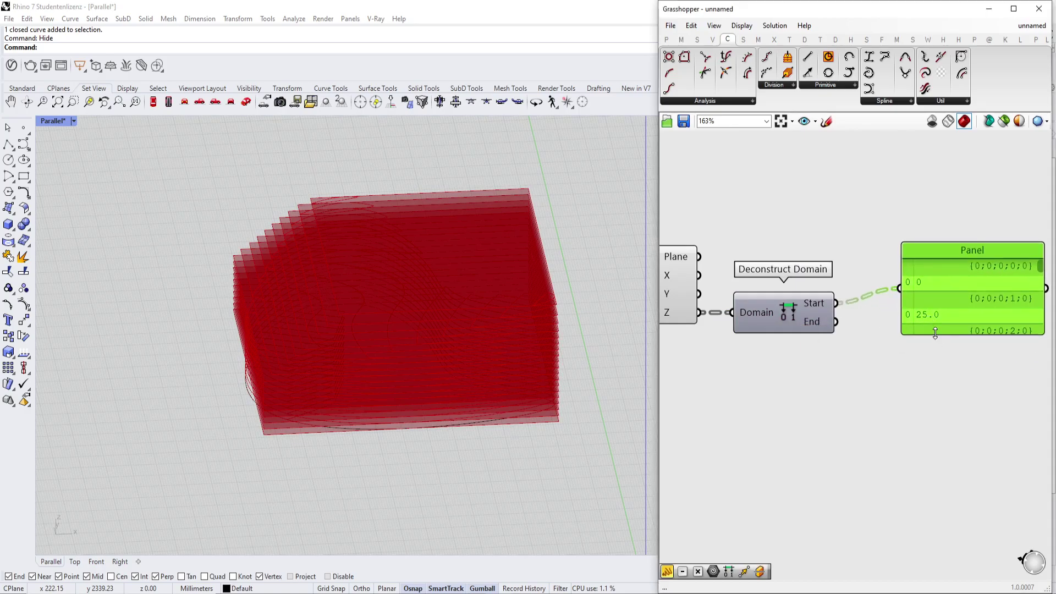
{"action": "left_click_drag", "start_coordinate": [935, 333], "coordinate": [931, 458]}
{"action": "scroll", "coordinate": [819, 352], "scroll_direction": "down", "scroll_amount": 3}
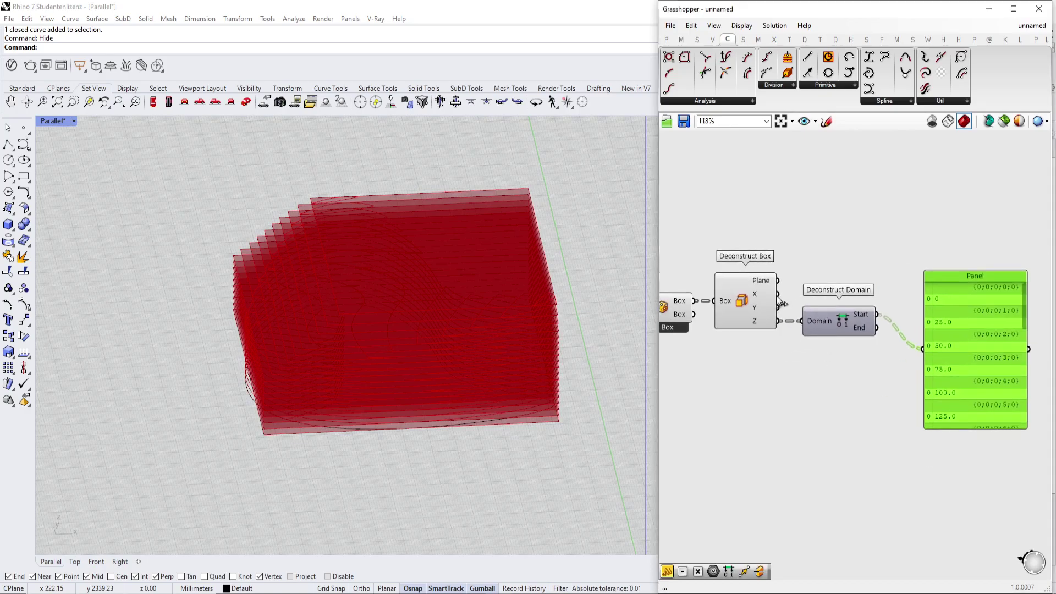
Step: Replace Deconstruct Domain's input with Deconstruct Box's X output and connect the Panel to the End output
{"action": "left_click_drag", "start_coordinate": [800, 318], "coordinate": [802, 321]}
{"action": "scroll", "coordinate": [414, 374], "scroll_direction": "down", "scroll_amount": 6}
{"action": "right_click_drag", "start_coordinate": [413, 374], "coordinate": [536, 388]}
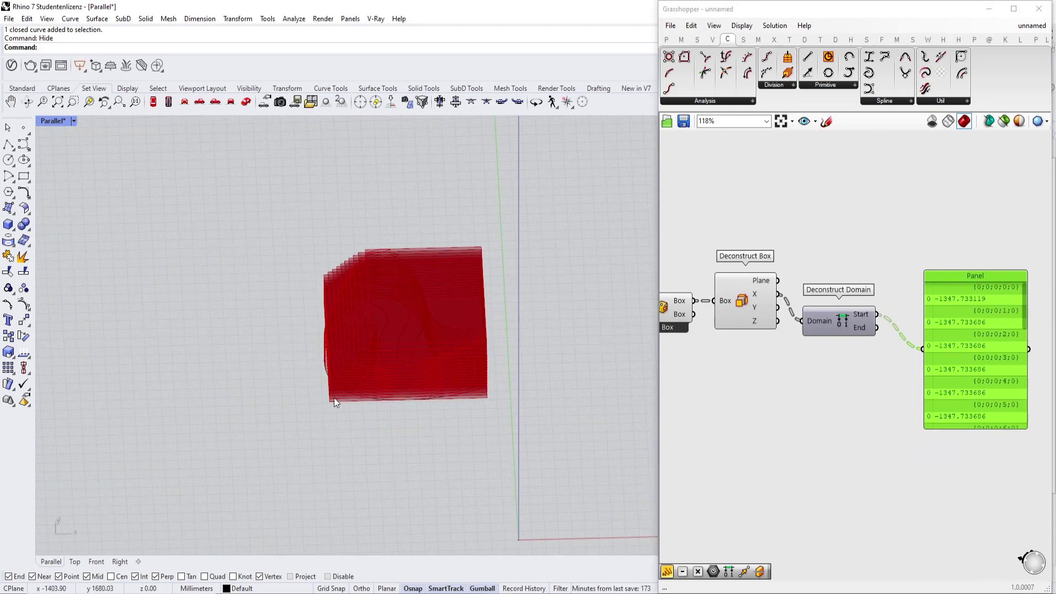
{"action": "scroll", "coordinate": [403, 395], "scroll_direction": "up", "scroll_amount": 3}
{"action": "left_click_drag", "start_coordinate": [844, 333], "coordinate": [852, 309]}
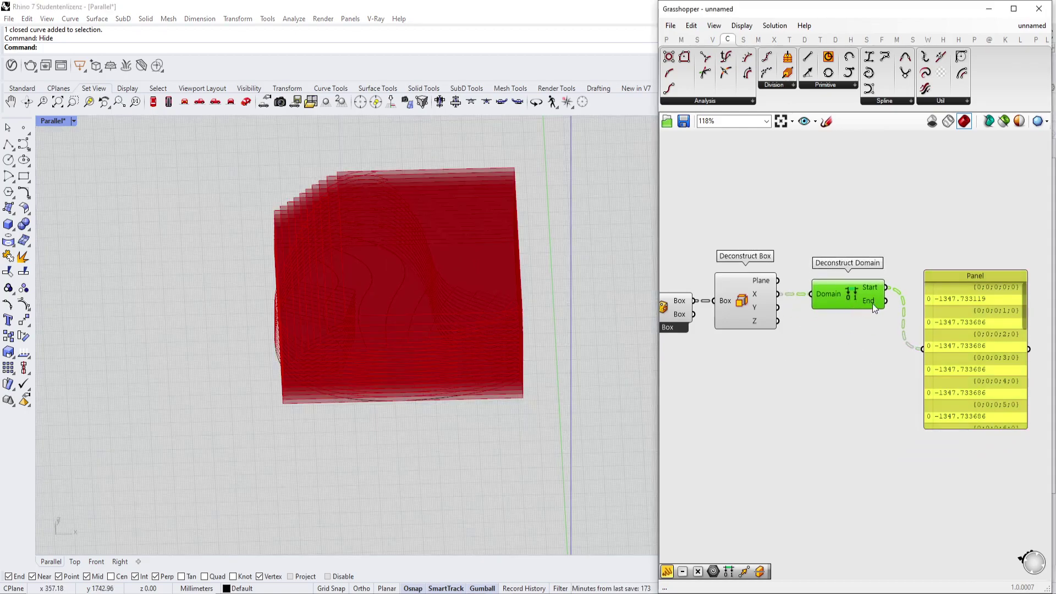
{"action": "left_click_drag", "start_coordinate": [922, 347], "coordinate": [926, 347]}
{"action": "scroll", "coordinate": [955, 329], "scroll_direction": "up", "scroll_amount": 2}
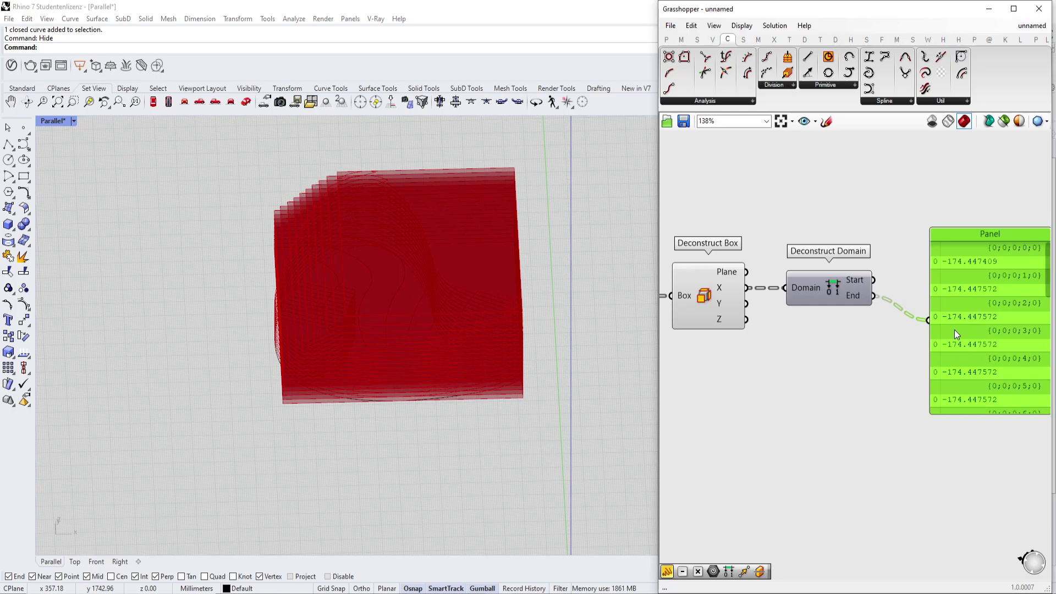
Step: Add a Subtraction component with the domain's End as A and Start as B, and show its Result in the Panel
{"action": "double_click", "coordinate": [874, 271]}
{"action": "type", "text": "subtr"}
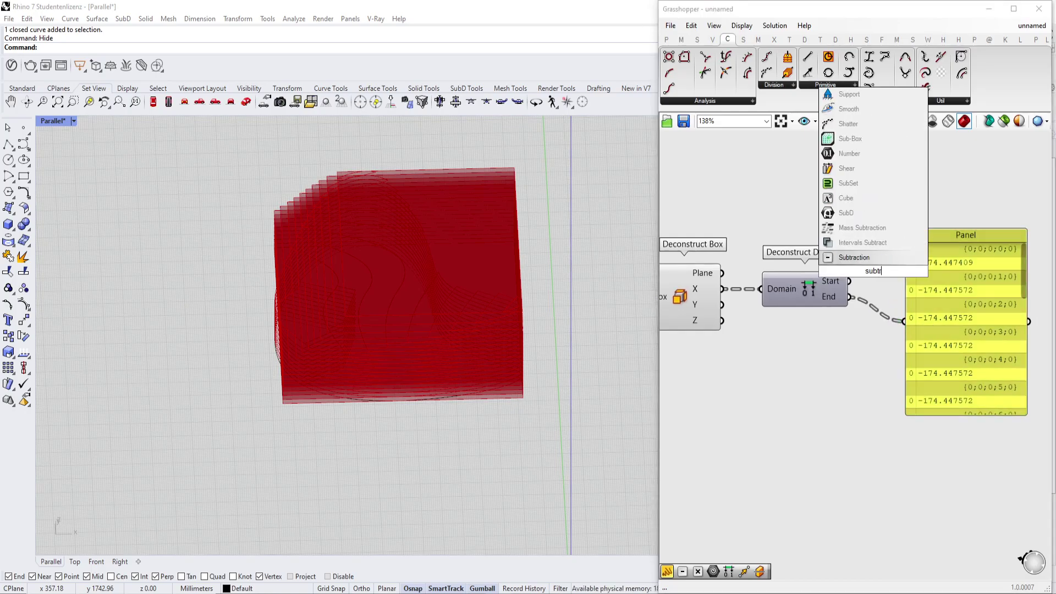
{"action": "left_click", "coordinate": [870, 261]}
{"action": "left_click_drag", "start_coordinate": [947, 345], "coordinate": [1014, 335]}
{"action": "left_click_drag", "start_coordinate": [865, 275], "coordinate": [969, 310]}
{"action": "right_click_drag", "start_coordinate": [952, 308], "coordinate": [861, 311]}
{"action": "left_click_drag", "start_coordinate": [921, 320], "coordinate": [944, 297]}
{"action": "scroll", "coordinate": [952, 302], "scroll_direction": "down", "scroll_amount": 2}
{"action": "scroll", "coordinate": [935, 298], "scroll_direction": "up", "scroll_amount": 2}
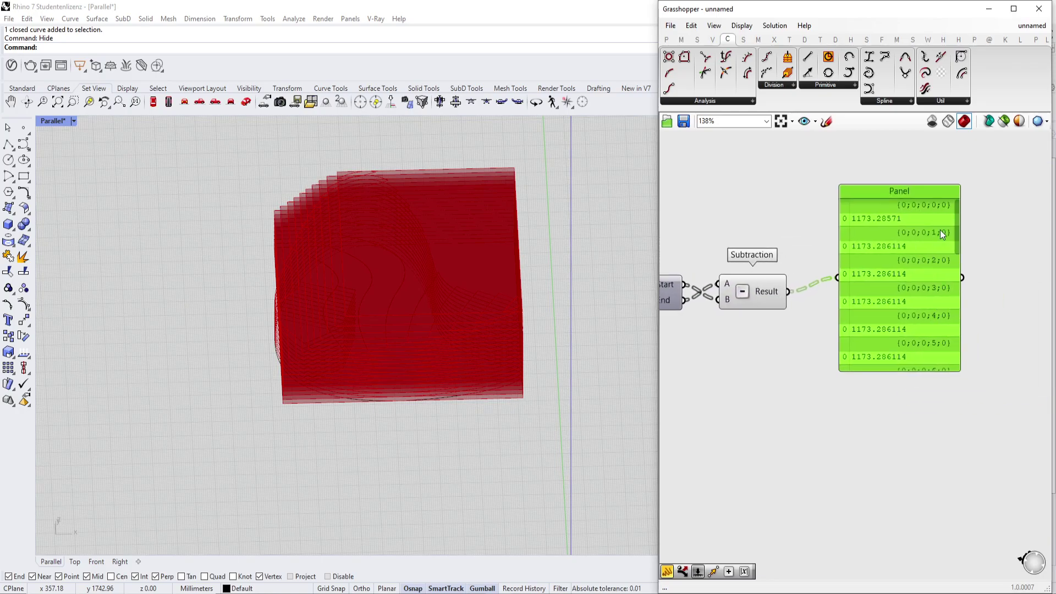
{"action": "mouse_move", "coordinate": [960, 223]}
{"action": "left_mouse_down"}
{"action": "mouse_move", "coordinate": [960, 335]}
{"action": "mouse_move", "coordinate": [956, 238]}
{"action": "left_mouse_up"}
Step: Make room beside the Subtraction component and flatten its Result output
{"action": "left_click_drag", "start_coordinate": [870, 300], "coordinate": [942, 289]}
{"action": "scroll", "coordinate": [942, 289], "scroll_direction": "down", "scroll_amount": 2}
{"action": "double_click", "coordinate": [847, 314]}
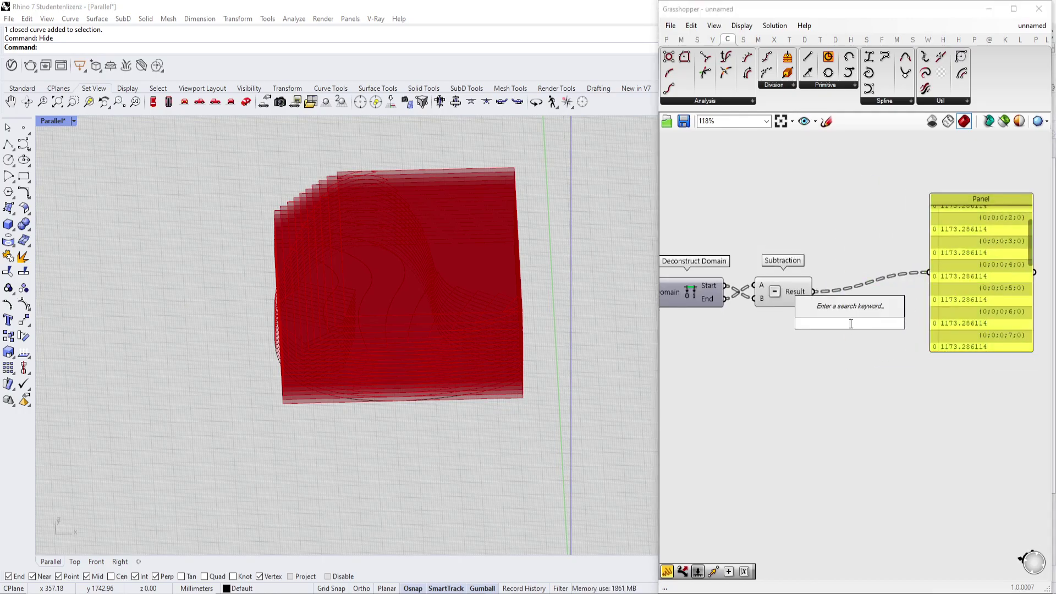
{"action": "right_click", "coordinate": [803, 291]}
{"action": "left_click", "coordinate": [839, 342]}
Step: Add a Mass Addition component fed by the Subtraction Result and show its Partial Results in the Panel
{"action": "double_click", "coordinate": [847, 357]}
{"action": "type", "text": "mass"}
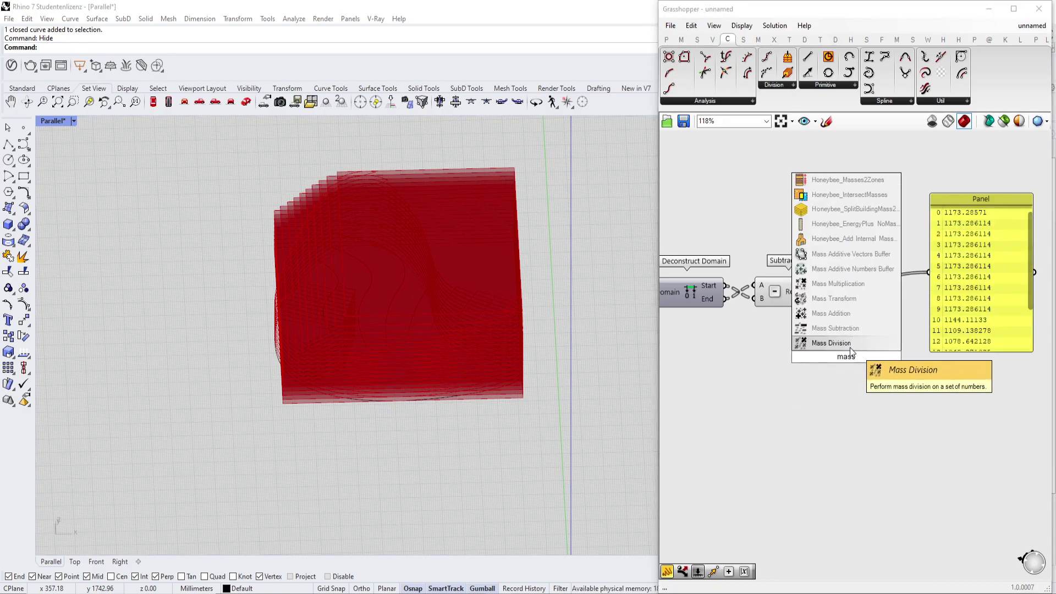
{"action": "left_click", "coordinate": [847, 314]}
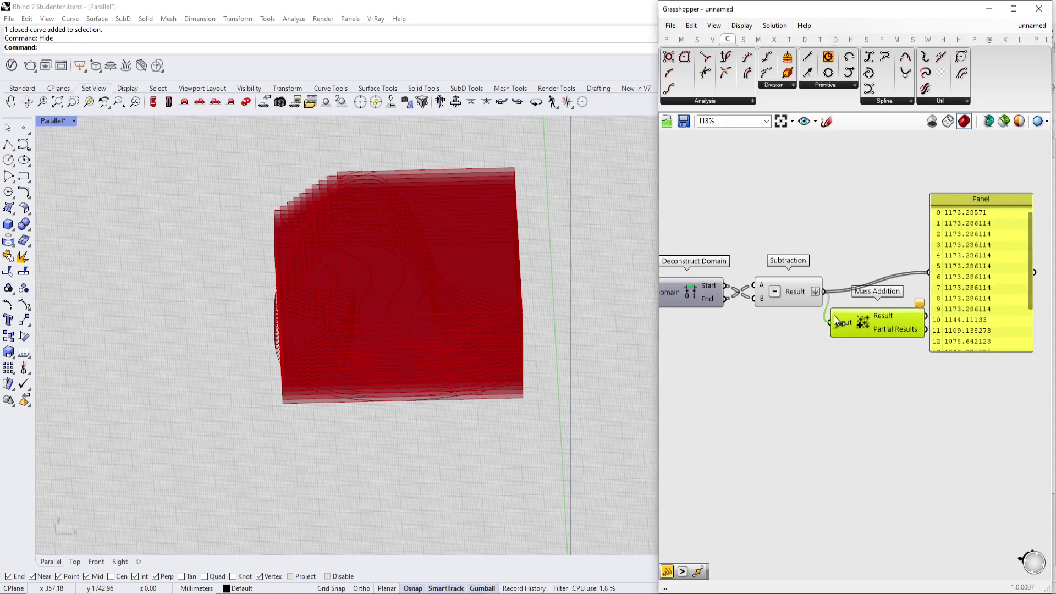
{"action": "left_click_drag", "start_coordinate": [834, 320], "coordinate": [835, 320]}
{"action": "right_click_drag", "start_coordinate": [908, 350], "coordinate": [827, 369]}
{"action": "left_click_drag", "start_coordinate": [869, 346], "coordinate": [898, 334]}
{"action": "left_click_drag", "start_coordinate": [882, 286], "coordinate": [883, 287]}
{"action": "left_click_drag", "start_coordinate": [888, 301], "coordinate": [937, 291]}
{"action": "left_click_drag", "start_coordinate": [822, 338], "coordinate": [837, 312]}
{"action": "right_click_drag", "start_coordinate": [886, 324], "coordinate": [844, 327]}
{"action": "left_click_drag", "start_coordinate": [898, 306], "coordinate": [952, 301]}
{"action": "scroll", "coordinate": [935, 300], "scroll_direction": "down", "scroll_amount": 2}
Step: Add a Move component and drive its Motion with a Unit X vector whose Factor is Mass Addition's Partial Results
{"action": "double_click", "coordinate": [862, 275]}
{"action": "type", "text": "omve"}
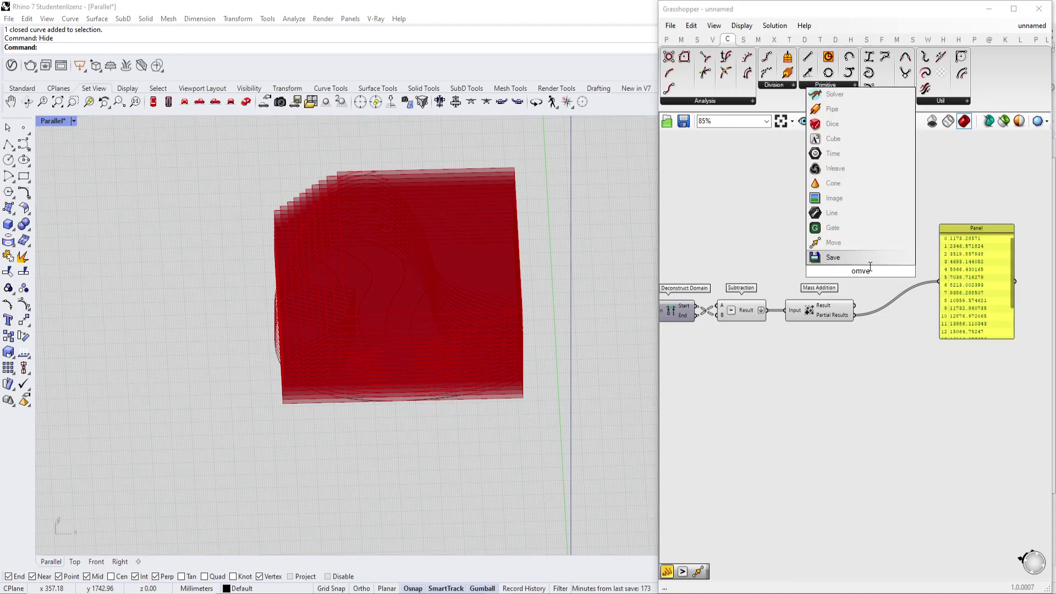
{"action": "left_click", "coordinate": [833, 242]}
{"action": "scroll", "coordinate": [880, 259], "scroll_direction": "up", "scroll_amount": 3}
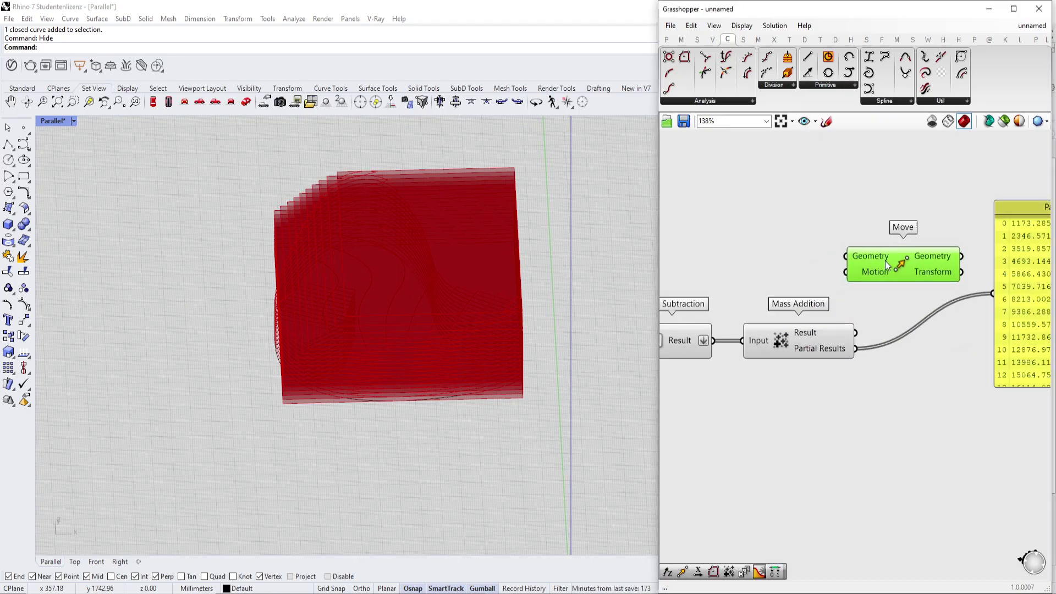
{"action": "double_click", "coordinate": [768, 301]}
{"action": "type", "text": "x"}
{"action": "left_click", "coordinate": [765, 256]}
{"action": "left_click_drag", "start_coordinate": [786, 298], "coordinate": [869, 293]}
Step: Wire Region Difference's Result into the Move component's Geometry input and check the moved curves in Rhino
{"action": "scroll", "coordinate": [911, 247], "scroll_direction": "down", "scroll_amount": 2}
{"action": "left_click_drag", "start_coordinate": [908, 259], "coordinate": [755, 286]}
{"action": "scroll", "coordinate": [914, 243], "scroll_direction": "down", "scroll_amount": 5}
{"action": "scroll", "coordinate": [768, 247], "scroll_direction": "up", "scroll_amount": 4}
{"action": "scroll", "coordinate": [902, 263], "scroll_direction": "down", "scroll_amount": 2}
{"action": "right_click_drag", "start_coordinate": [453, 331], "coordinate": [318, 319]}
{"action": "scroll", "coordinate": [318, 319], "scroll_direction": "down", "scroll_amount": 6}
{"action": "scroll", "coordinate": [822, 281], "scroll_direction": "down", "scroll_amount": 4}
{"action": "scroll", "coordinate": [987, 243], "scroll_direction": "up", "scroll_amount": 5}
Step: Graft the Move component's Motion input so that each layer is moved by its own distance
{"action": "right_click_drag", "start_coordinate": [987, 242], "coordinate": [885, 247]}
{"action": "scroll", "coordinate": [887, 252], "scroll_direction": "up", "scroll_amount": 2}
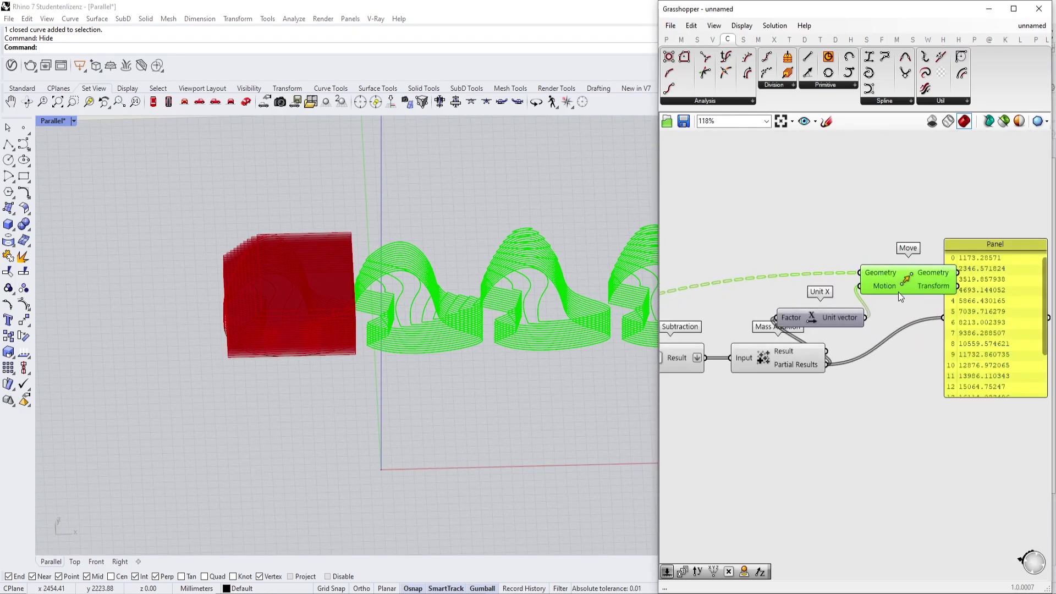
{"action": "right_click", "coordinate": [886, 285]}
{"action": "left_click", "coordinate": [930, 400]}
{"action": "scroll", "coordinate": [325, 306], "scroll_direction": "down", "scroll_amount": 5}
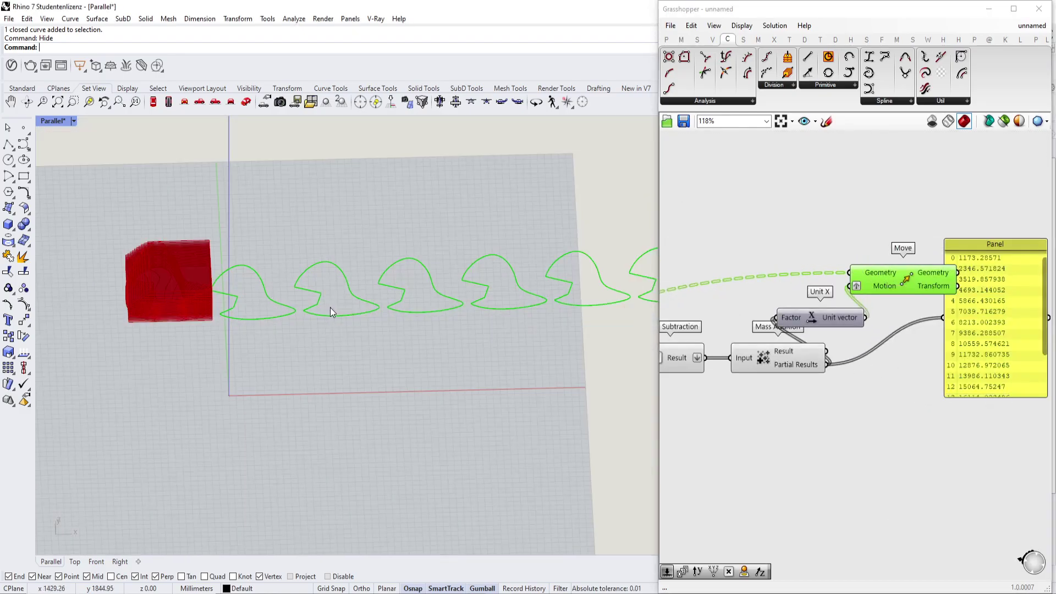
{"action": "right_click_drag", "start_coordinate": [297, 306], "coordinate": [621, 302]}
{"action": "scroll", "coordinate": [385, 300], "scroll_direction": "down", "scroll_amount": 5}
{"action": "scroll", "coordinate": [182, 297], "scroll_direction": "up", "scroll_amount": 12}
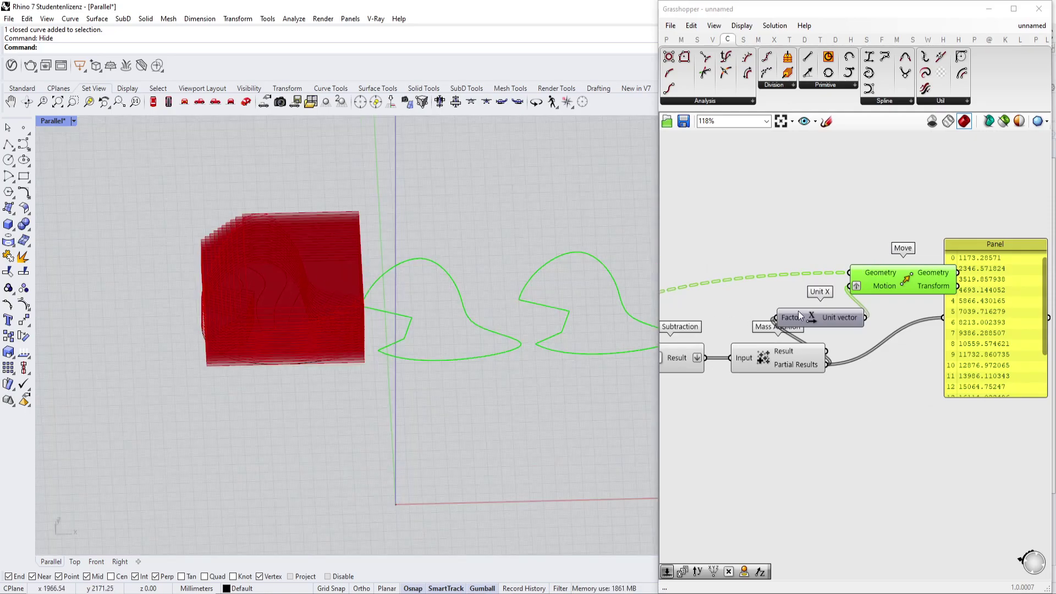
Step: Duplicate the Move component and wire Region Intersection's Result into the copy's Geometry input
{"action": "scroll", "coordinate": [902, 327], "scroll_direction": "down", "scroll_amount": 3}
{"action": "left_click_drag", "start_coordinate": [912, 323], "coordinate": [903, 279], "text": "alt"}
{"action": "scroll", "coordinate": [876, 266], "scroll_direction": "down", "scroll_amount": 1}
{"action": "scroll", "coordinate": [847, 275], "scroll_direction": "up", "scroll_amount": 3}
{"action": "right_click_drag", "start_coordinate": [847, 275], "coordinate": [953, 251]}
{"action": "scroll", "coordinate": [952, 251], "scroll_direction": "down", "scroll_amount": 1}
{"action": "scroll", "coordinate": [991, 242], "scroll_direction": "down", "scroll_amount": 1}
{"action": "left_click_drag", "start_coordinate": [991, 244], "coordinate": [842, 261]}
Step: Examine the row of laid-out layers, checking how the intersection pieces fit into the difference outlines
{"action": "scroll", "coordinate": [471, 312], "scroll_direction": "down", "scroll_amount": 12}
{"action": "right_click_drag", "start_coordinate": [526, 317], "coordinate": [327, 302], "text": "shift"}
{"action": "left_click", "coordinate": [733, 363]}
{"action": "scroll", "coordinate": [495, 313], "scroll_direction": "up", "scroll_amount": 8}
{"action": "right_click_drag", "start_coordinate": [583, 311], "coordinate": [394, 309], "text": "shift"}
{"action": "scroll", "coordinate": [394, 308], "scroll_direction": "down", "scroll_amount": 6}
{"action": "right_click_drag", "start_coordinate": [496, 299], "coordinate": [417, 297], "text": "shift"}
{"action": "scroll", "coordinate": [496, 295], "scroll_direction": "down", "scroll_amount": 4}
{"action": "right_click_drag", "start_coordinate": [168, 324], "coordinate": [444, 303], "text": "shift"}
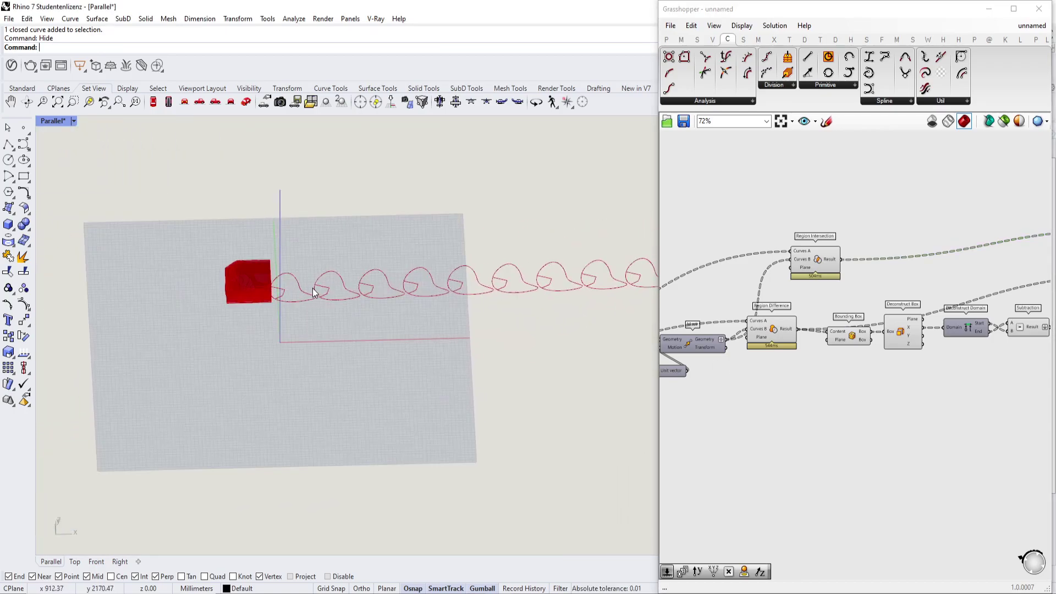
{"action": "scroll", "coordinate": [308, 290], "scroll_direction": "up", "scroll_amount": 18}
{"action": "scroll", "coordinate": [233, 299], "scroll_direction": "down", "scroll_amount": 4}
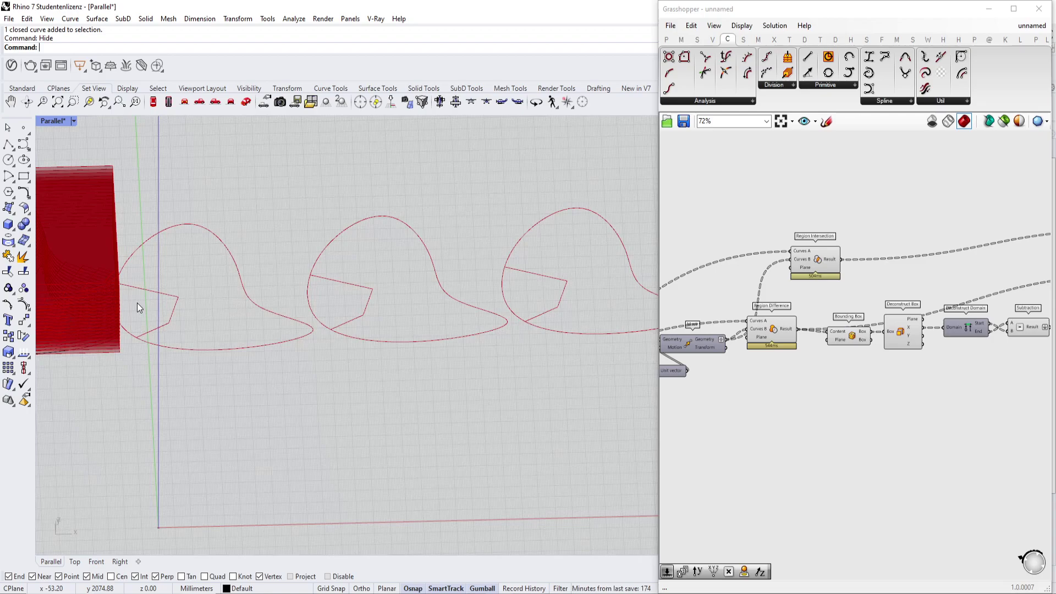
Step: Delete the panel that is wired to Mass Addition's Partial Results output
{"action": "scroll", "coordinate": [159, 342], "scroll_direction": "down", "scroll_amount": 4}
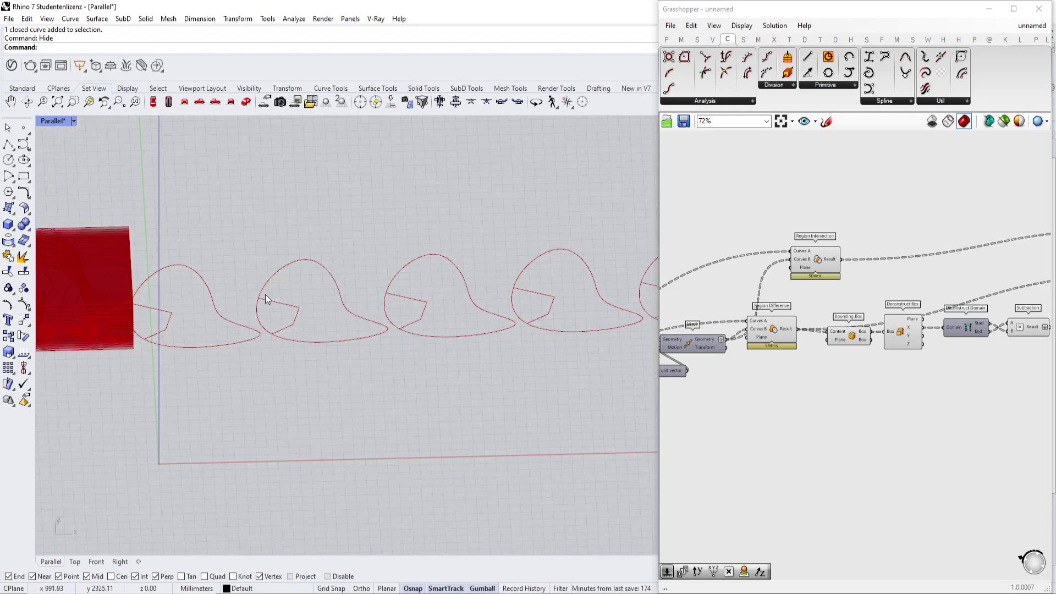
{"action": "scroll", "coordinate": [849, 309], "scroll_direction": "down", "scroll_amount": 1}
{"action": "right_click_drag", "start_coordinate": [814, 322], "coordinate": [718, 311]}
{"action": "right_click_drag", "start_coordinate": [1009, 273], "coordinate": [873, 285]}
{"action": "scroll", "coordinate": [873, 285], "scroll_direction": "down", "scroll_amount": 1}
{"action": "scroll", "coordinate": [875, 279], "scroll_direction": "up", "scroll_amount": 4}
{"action": "right_click_drag", "start_coordinate": [885, 240], "coordinate": [710, 255]}
{"action": "scroll", "coordinate": [765, 253], "scroll_direction": "up", "scroll_amount": 1}
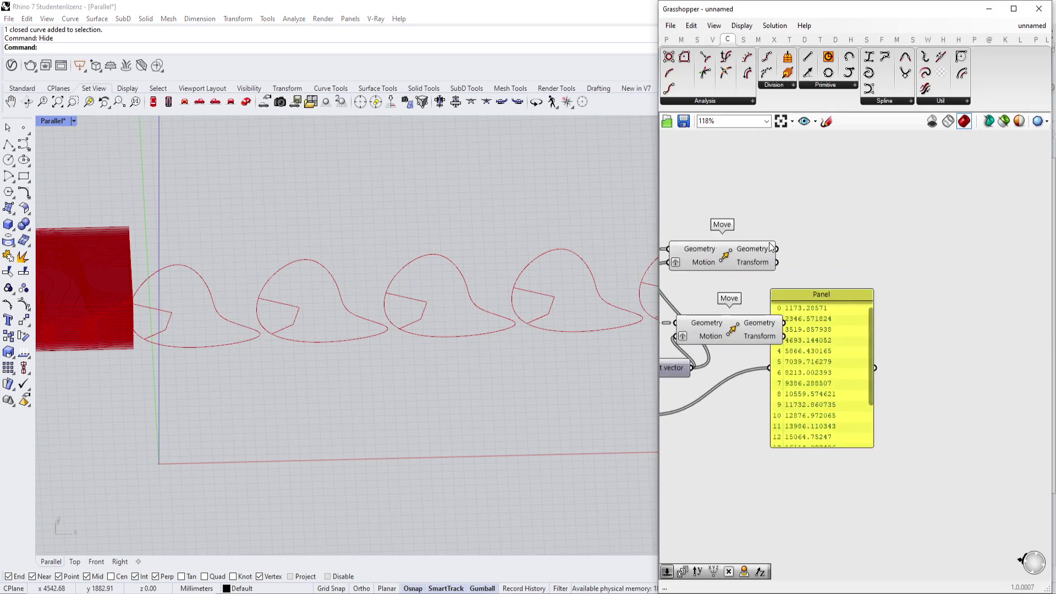
{"action": "mouse_move", "coordinate": [769, 249]}
{"action": "right_click_drag", "start_coordinate": [463, 323], "coordinate": [523, 292], "text": "shift"}
{"action": "scroll", "coordinate": [526, 292], "scroll_direction": "down", "scroll_amount": 2}
{"action": "right_click_drag", "start_coordinate": [748, 297], "coordinate": [825, 286]}
{"action": "left_click_drag", "start_coordinate": [870, 329], "coordinate": [902, 357]}
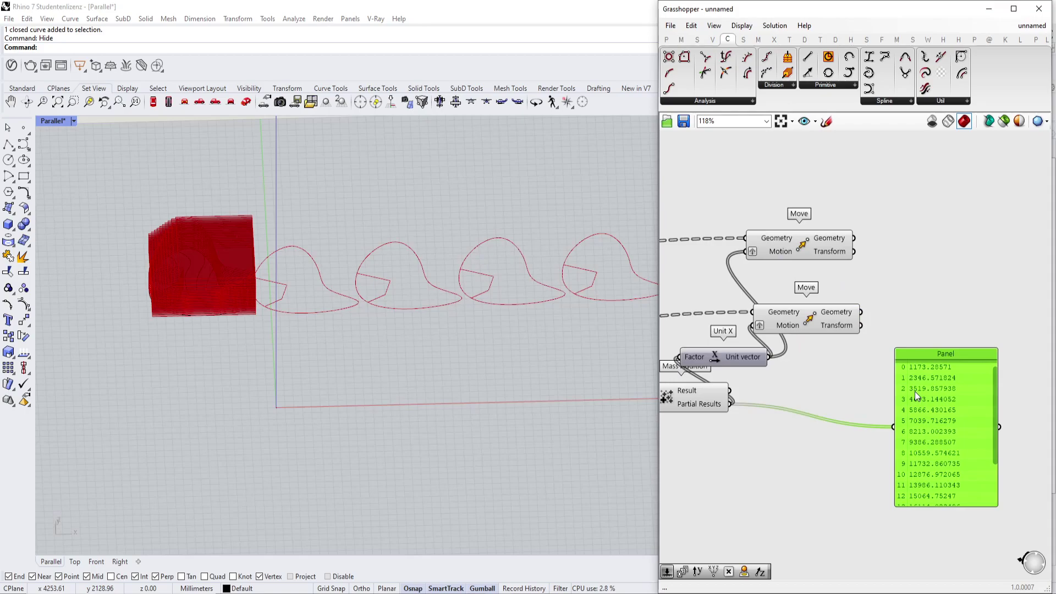
{"action": "key", "text": "Delete"}
Step: Add an Offset Curve component and wire the upper Move component's Geometry output into its Curve input
{"action": "scroll", "coordinate": [428, 280], "scroll_direction": "up", "scroll_amount": 5}
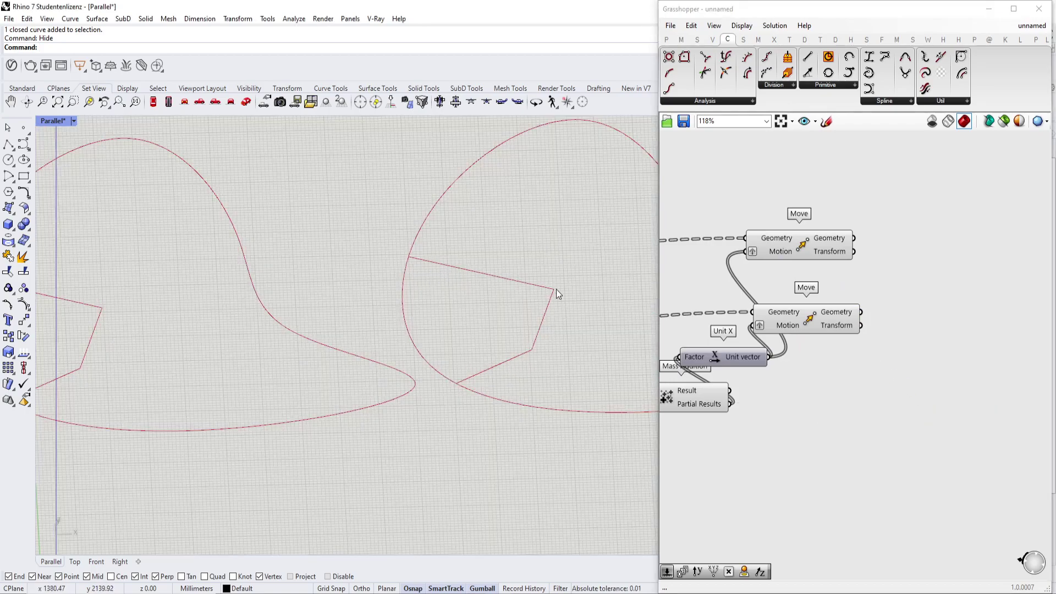
{"action": "left_click", "coordinate": [758, 256]}
{"action": "right_click_drag", "start_coordinate": [790, 266], "coordinate": [763, 253]}
{"action": "scroll", "coordinate": [758, 255], "scroll_direction": "down", "scroll_amount": 2}
{"action": "double_click", "coordinate": [790, 252]}
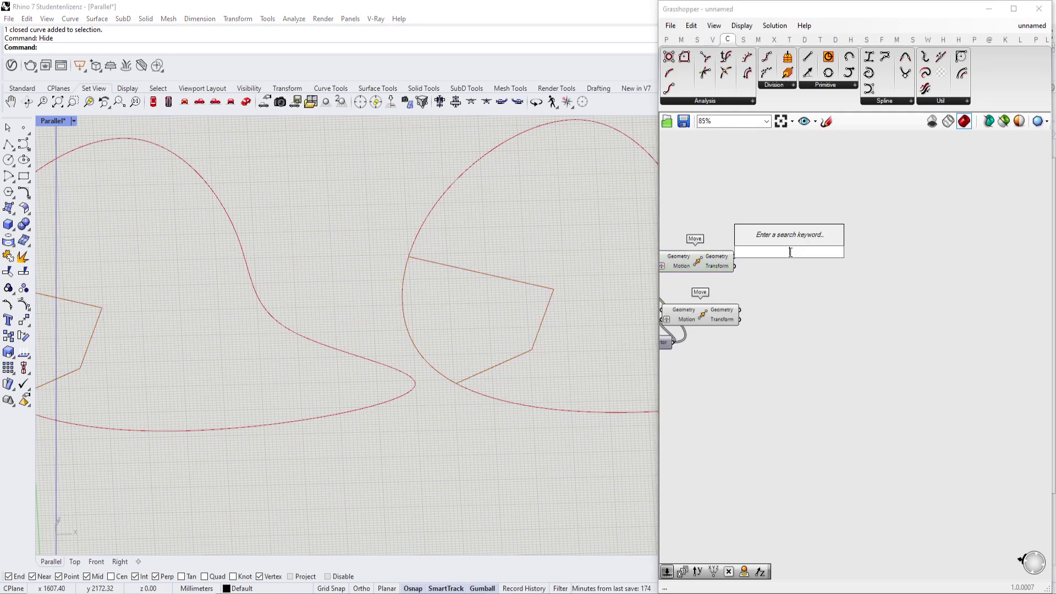
{"action": "type", "text": "off"}
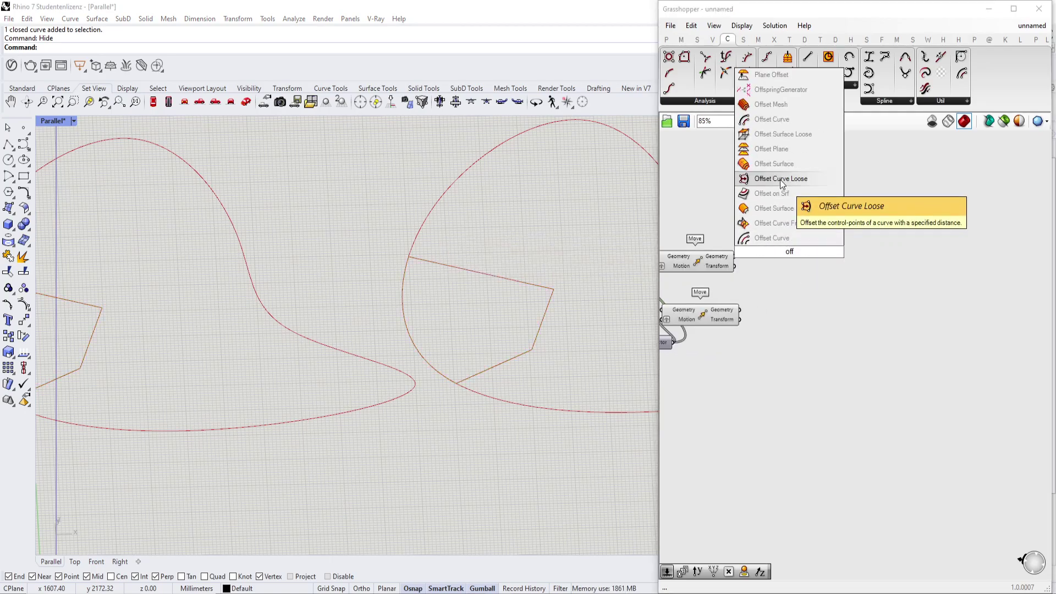
{"action": "left_click", "coordinate": [771, 120]}
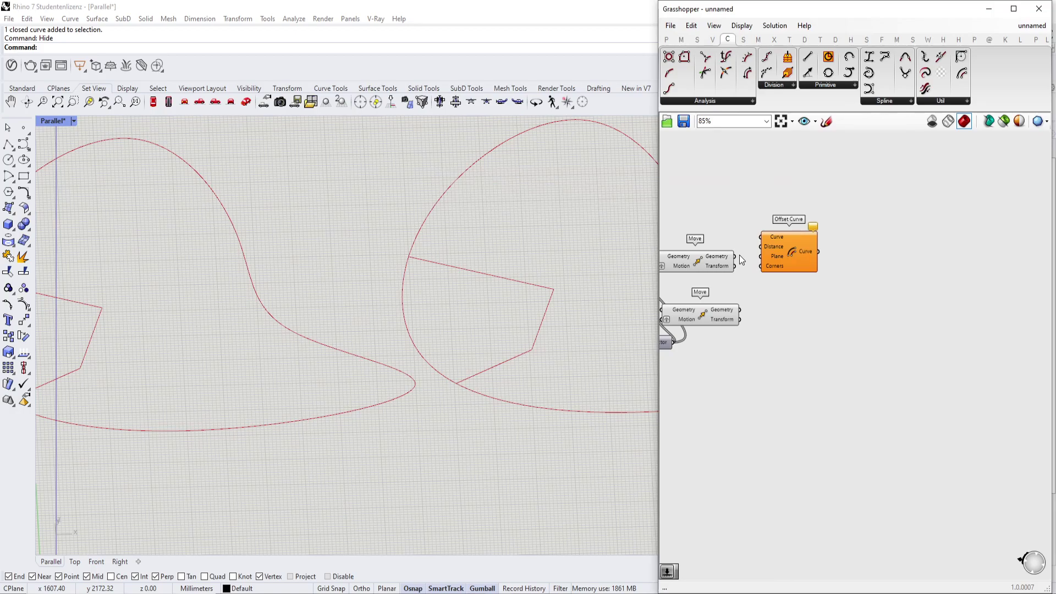
{"action": "left_click_drag", "start_coordinate": [763, 236], "coordinate": [733, 256]}
{"action": "left_click_drag", "start_coordinate": [786, 255], "coordinate": [806, 261]}
Step: Create a number slider from the value 3, wire it into Offset Curve's Distance input and set it to 6
{"action": "scroll", "coordinate": [454, 329], "scroll_direction": "up", "scroll_amount": 8}
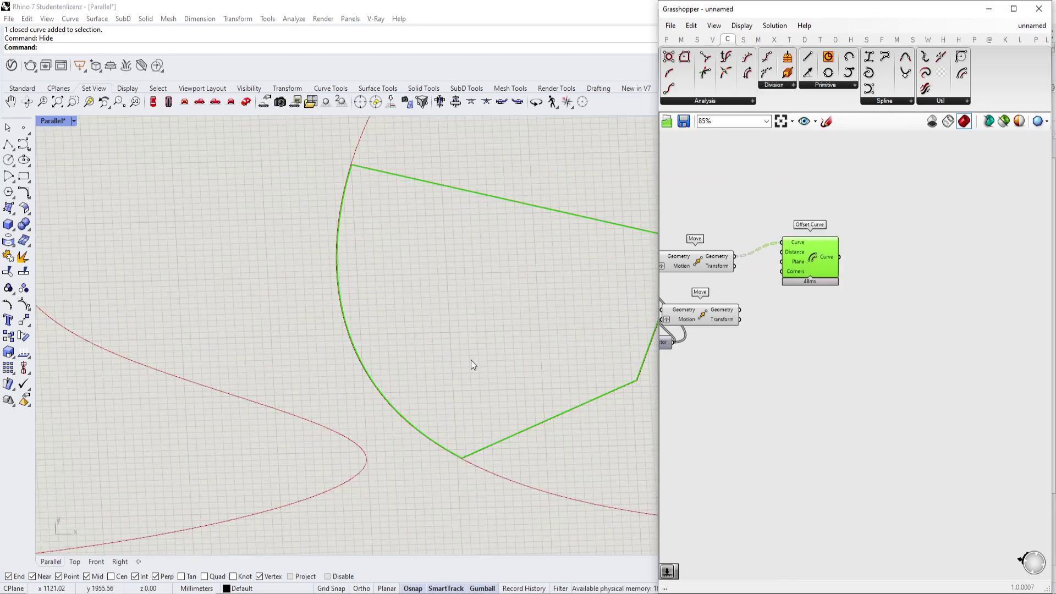
{"action": "scroll", "coordinate": [778, 226], "scroll_direction": "up", "scroll_amount": 3}
{"action": "double_click", "coordinate": [737, 293]}
{"action": "type", "text": "3"}
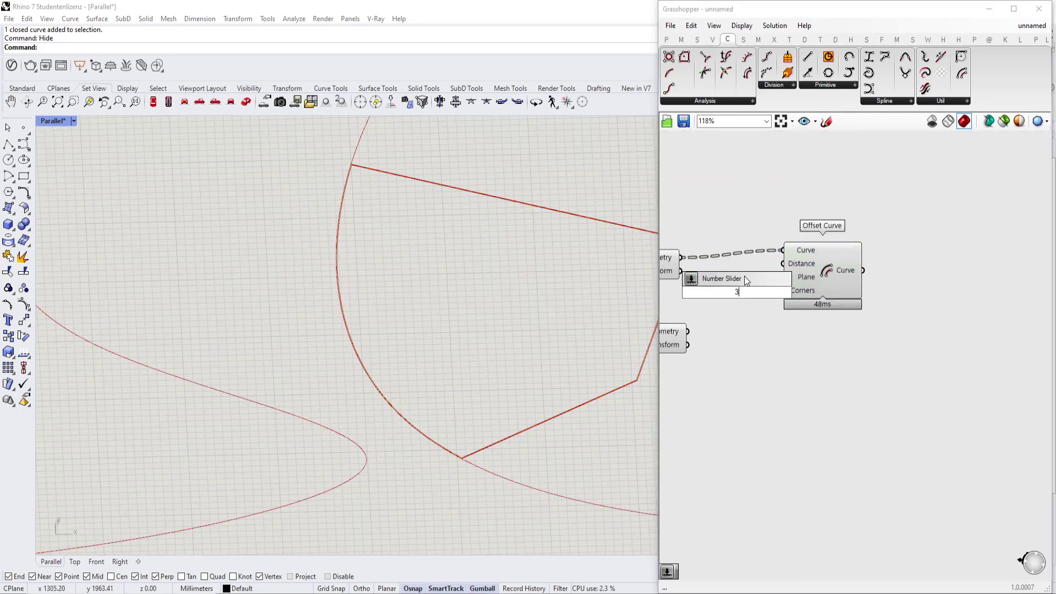
{"action": "key", "text": "Return"}
{"action": "left_click_drag", "start_coordinate": [802, 275], "coordinate": [814, 261]}
{"action": "left_click_drag", "start_coordinate": [750, 292], "coordinate": [769, 290]}
Step: Examine the offset intersection pieces along the row of laid-out layers in the Rhino viewport
{"action": "scroll", "coordinate": [282, 359], "scroll_direction": "down", "scroll_amount": 6}
{"action": "right_click_drag", "start_coordinate": [281, 359], "coordinate": [490, 315]}
{"action": "right_click_drag", "start_coordinate": [138, 360], "coordinate": [570, 327]}
{"action": "scroll", "coordinate": [371, 353], "scroll_direction": "up", "scroll_amount": 8}
{"action": "scroll", "coordinate": [374, 383], "scroll_direction": "down", "scroll_amount": 10}
{"action": "scroll", "coordinate": [348, 370], "scroll_direction": "down", "scroll_amount": 2}
{"action": "scroll", "coordinate": [732, 329], "scroll_direction": "down", "scroll_amount": 2}
{"action": "right_click_drag", "start_coordinate": [583, 291], "coordinate": [523, 335]}
Step: Try a curve-onto-Brep Project component on the curves from the lower Move component's Geometry output
{"action": "right_click_drag", "start_coordinate": [783, 338], "coordinate": [768, 284]}
{"action": "double_click", "coordinate": [825, 231]}
{"action": "type", "text": "proje"}
{"action": "scroll", "coordinate": [962, 242], "scroll_direction": "down", "scroll_amount": 4}
{"action": "right_click_drag", "start_coordinate": [962, 242], "coordinate": [767, 241]}
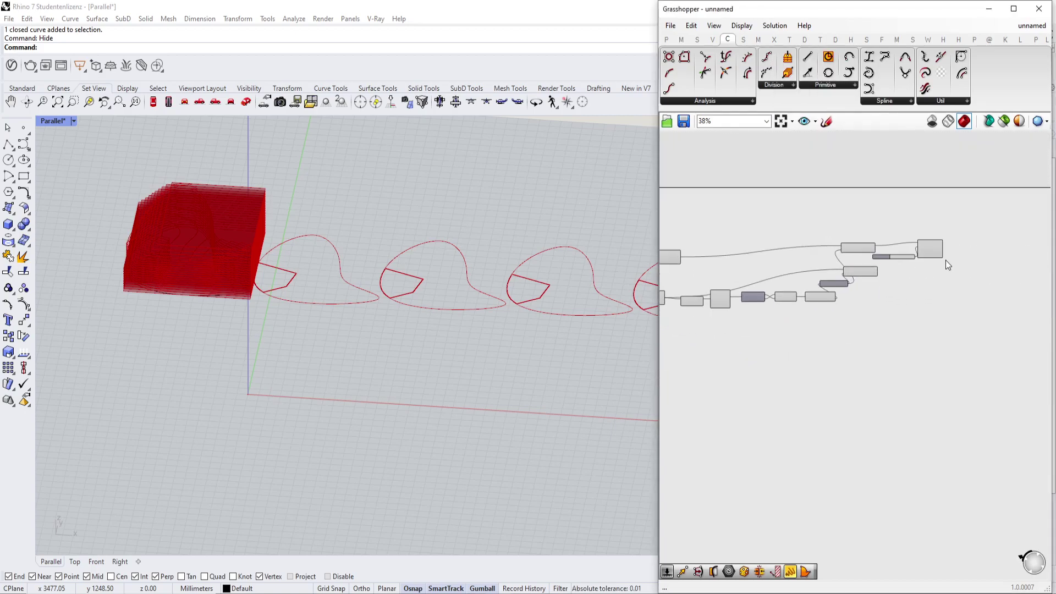
{"action": "right_click_drag", "start_coordinate": [937, 259], "coordinate": [852, 290]}
{"action": "scroll", "coordinate": [862, 313], "scroll_direction": "up", "scroll_amount": 4}
{"action": "double_click", "coordinate": [862, 314]}
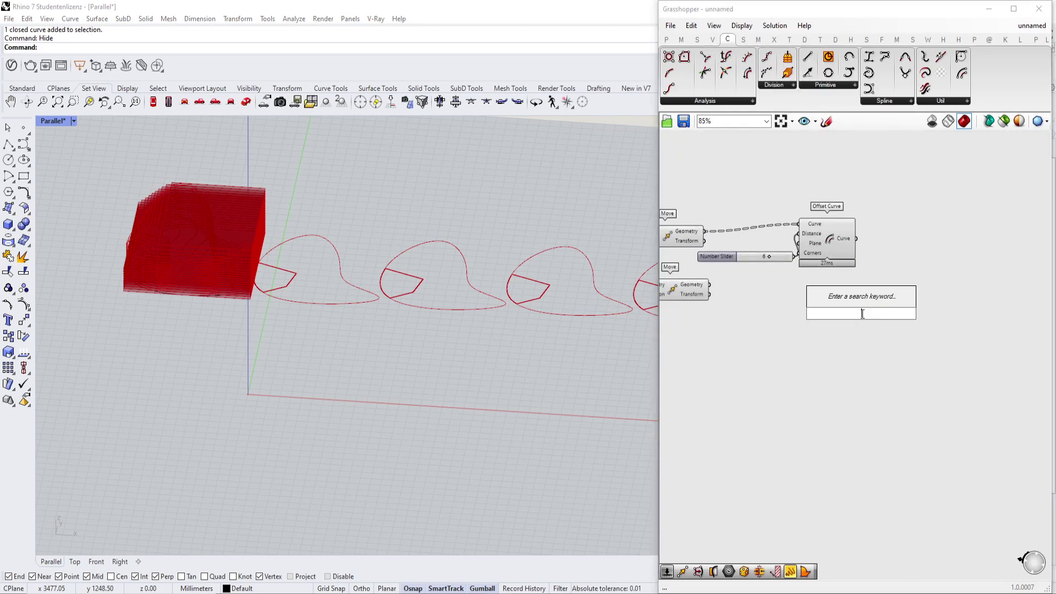
{"action": "type", "text": "proj"}
{"action": "left_click", "coordinate": [849, 270]}
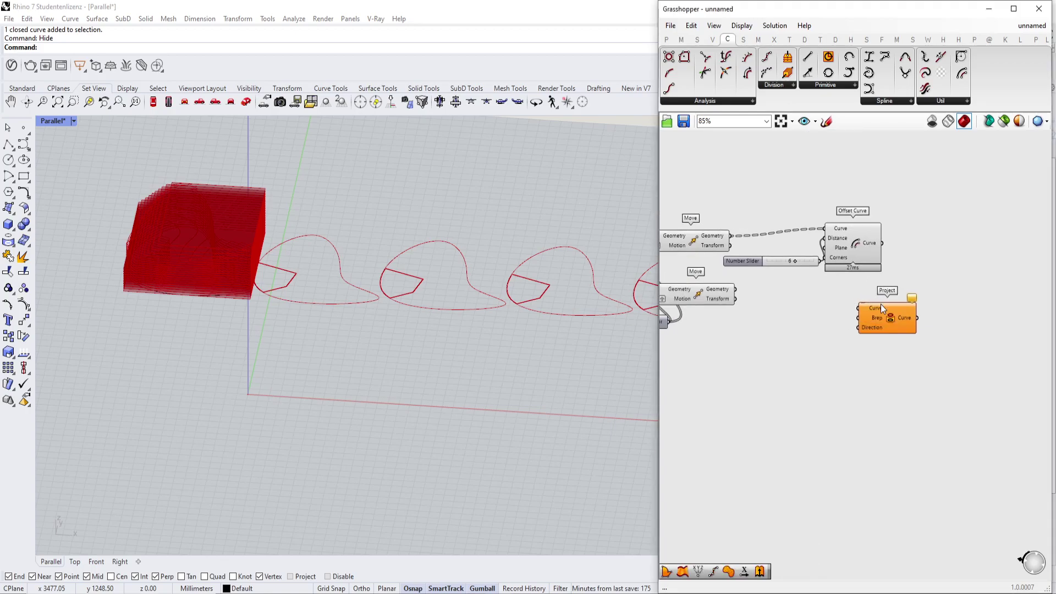
{"action": "scroll", "coordinate": [755, 306], "scroll_direction": "up", "scroll_amount": 3}
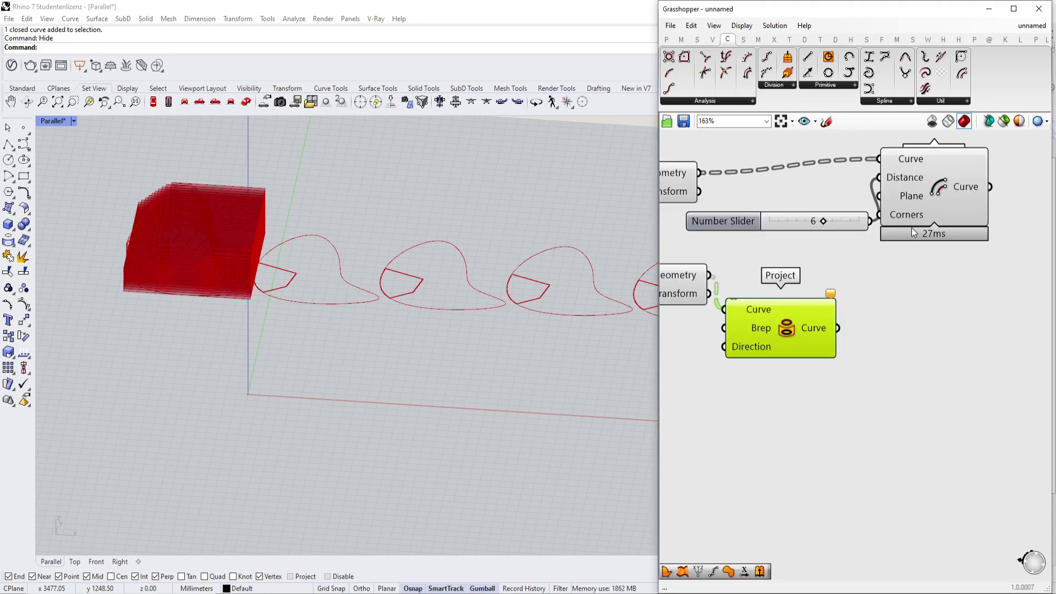
Step: Replace the curve-onto-Brep Project component with the plane-based Project transform, fed by the lower Move component's Geometry output
{"action": "scroll", "coordinate": [911, 233], "scroll_direction": "down", "scroll_amount": 3}
{"action": "double_click", "coordinate": [790, 362]}
{"action": "type", "text": "proj"}
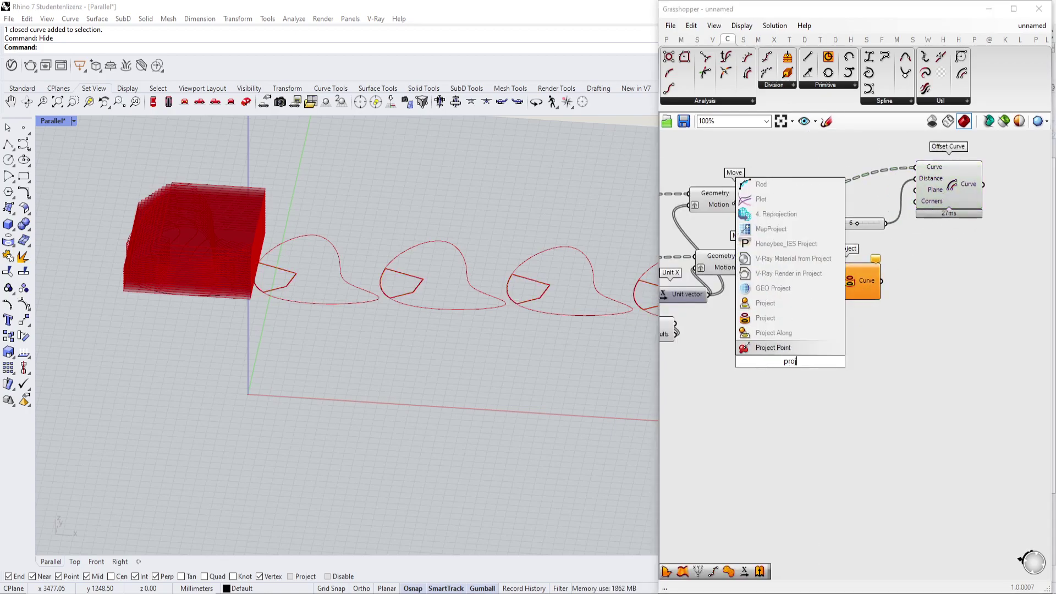
{"action": "left_click", "coordinate": [794, 303]}
{"action": "scroll", "coordinate": [840, 278], "scroll_direction": "up", "scroll_amount": 2}
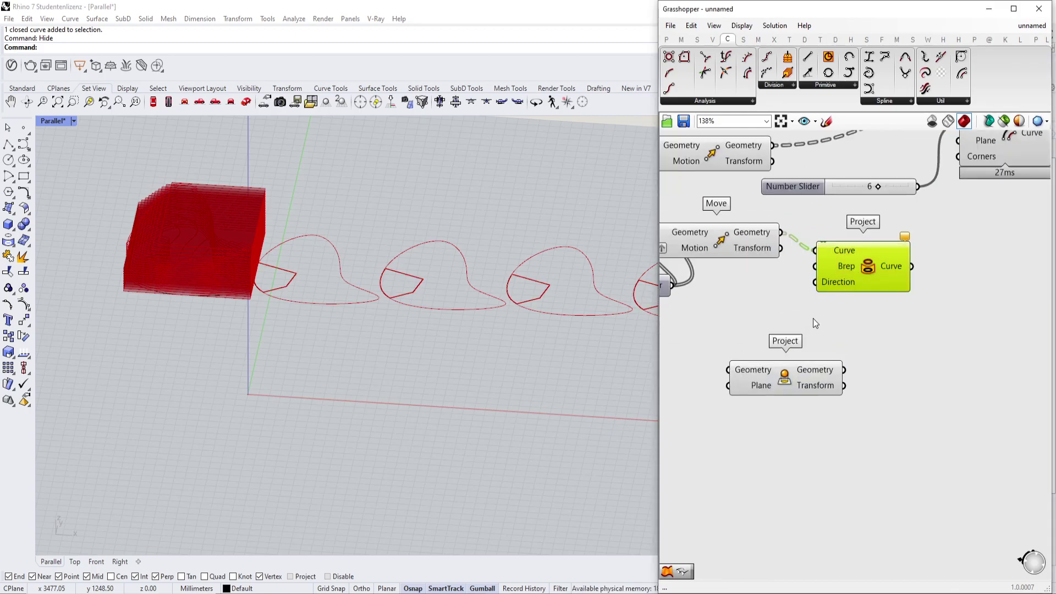
{"action": "key", "text": "Delete"}
{"action": "left_click_drag", "start_coordinate": [792, 367], "coordinate": [875, 284]}
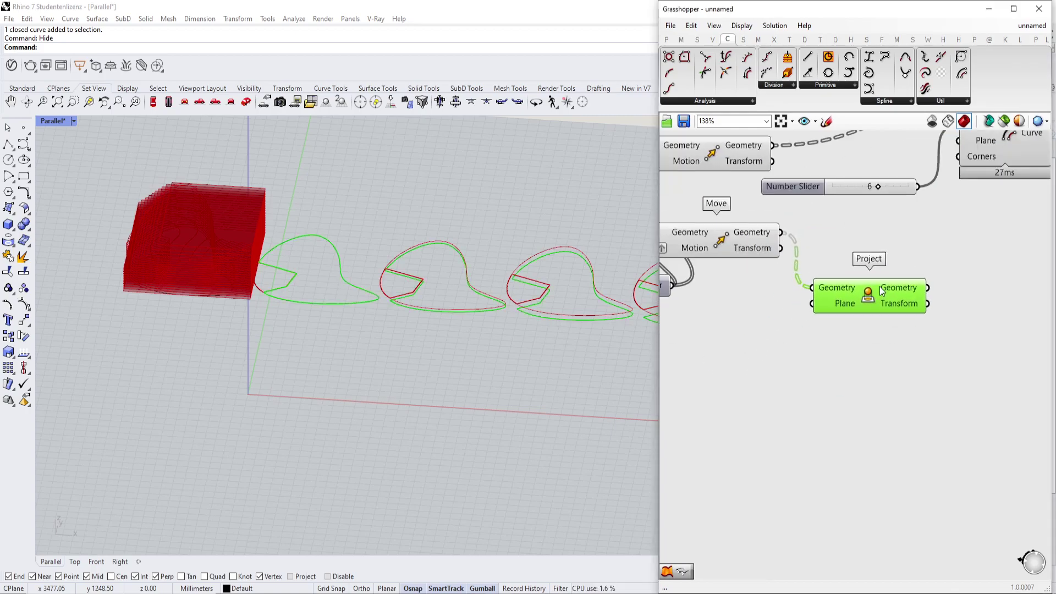
Step: Duplicate the plane-based Project component and route the upper Move component's Geometry through one of them into Offset Curve's Curve input
{"action": "right_click_drag", "start_coordinate": [875, 283], "coordinate": [848, 337]}
{"action": "left_click_drag", "start_coordinate": [849, 338], "coordinate": [877, 302], "text": "alt"}
{"action": "left_click_drag", "start_coordinate": [749, 206], "coordinate": [814, 306]}
{"action": "left_click", "coordinate": [847, 348]}
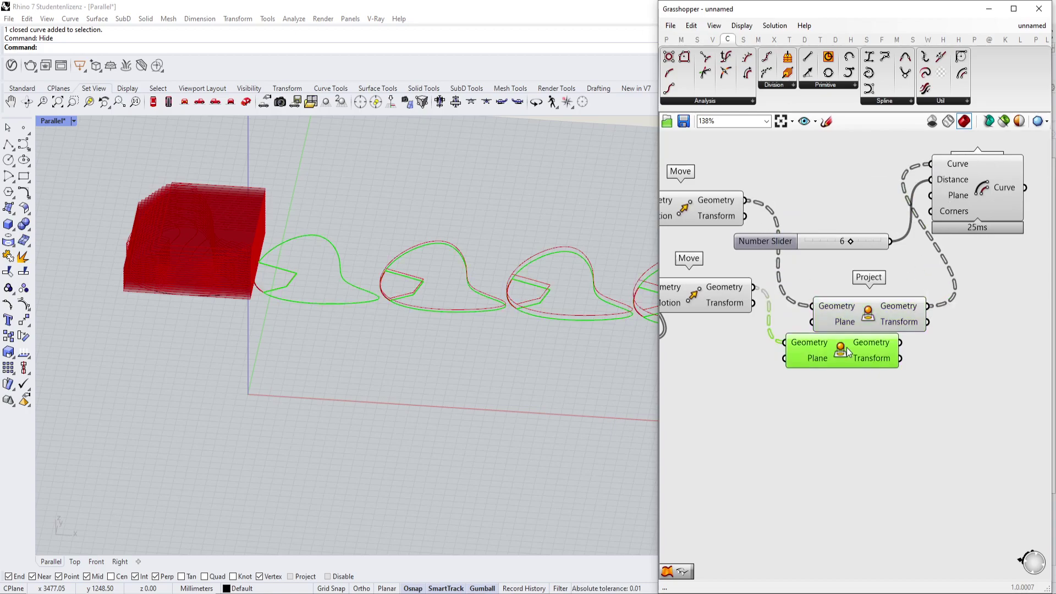
Step: Turn off the preview of both Move components
{"action": "right_click_drag", "start_coordinate": [770, 264], "coordinate": [871, 227]}
{"action": "left_click", "coordinate": [786, 174]}
{"action": "key", "text": "ctrl+q"}
{"action": "left_click", "coordinate": [778, 258]}
{"action": "key", "text": "ctrl+q"}
Step: Examine the projected layers and offset pieces in the viewport, checking them against the two Project components
{"action": "scroll", "coordinate": [333, 329], "scroll_direction": "down", "scroll_amount": 6}
{"action": "scroll", "coordinate": [388, 336], "scroll_direction": "up", "scroll_amount": 5}
{"action": "right_click_drag", "start_coordinate": [298, 329], "coordinate": [353, 346]}
{"action": "scroll", "coordinate": [352, 345], "scroll_direction": "up", "scroll_amount": 6}
{"action": "scroll", "coordinate": [387, 343], "scroll_direction": "up", "scroll_amount": 5}
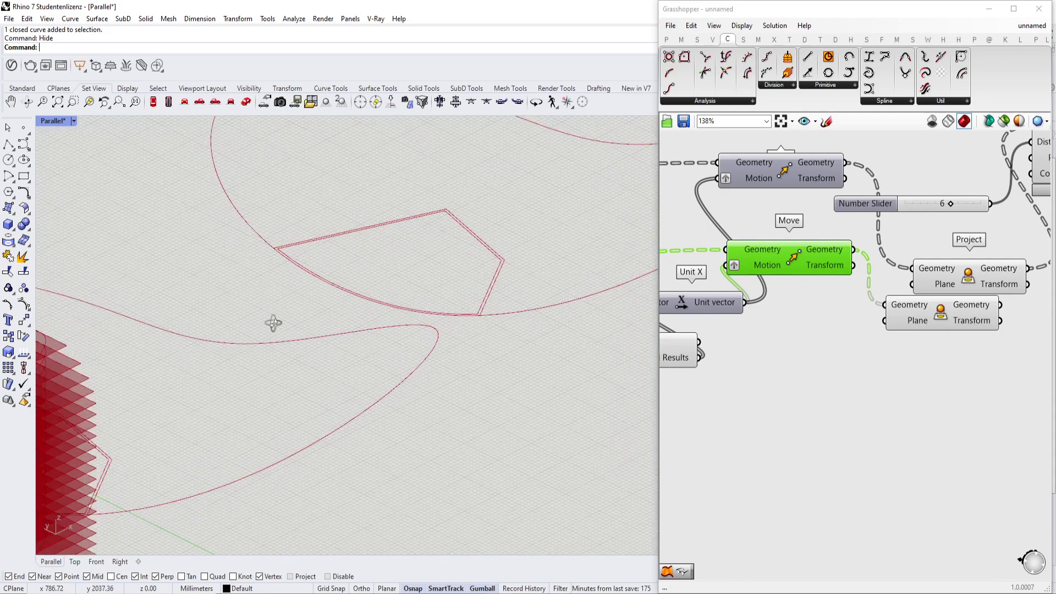
{"action": "scroll", "coordinate": [822, 311], "scroll_direction": "down", "scroll_amount": 2}
{"action": "left_click", "coordinate": [875, 318]}
{"action": "left_click", "coordinate": [960, 223]}
{"action": "left_click", "coordinate": [897, 297]}
{"action": "scroll", "coordinate": [412, 335], "scroll_direction": "down", "scroll_amount": 3}
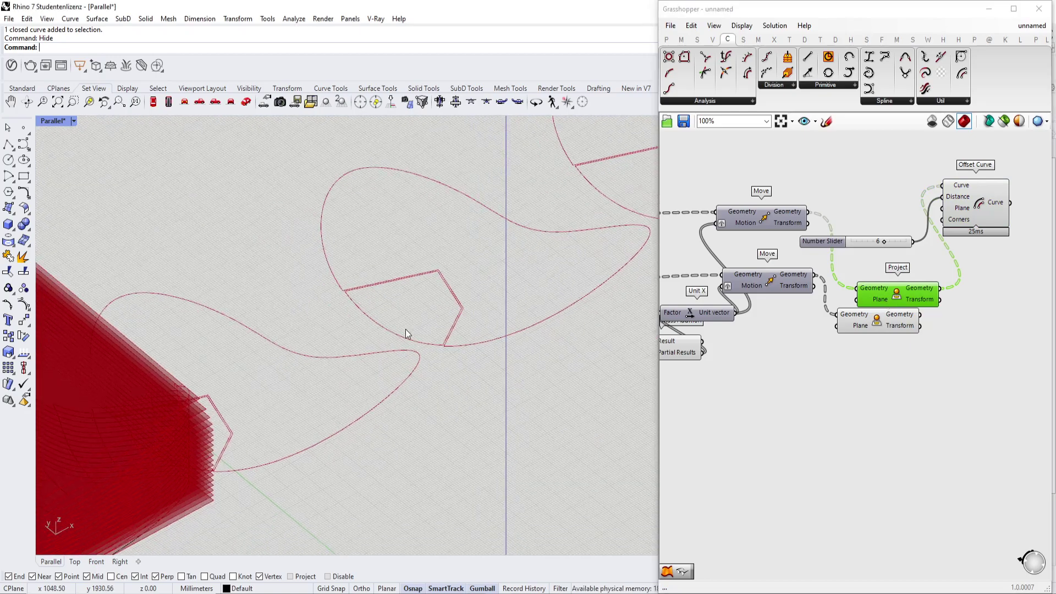
{"action": "right_click_drag", "start_coordinate": [412, 335], "coordinate": [434, 332]}
{"action": "scroll", "coordinate": [408, 370], "scroll_direction": "down", "scroll_amount": 4}
{"action": "right_click_drag", "start_coordinate": [541, 243], "coordinate": [484, 310], "text": "shift"}
{"action": "scroll", "coordinate": [485, 310], "scroll_direction": "down", "scroll_amount": 4}
{"action": "scroll", "coordinate": [243, 486], "scroll_direction": "up", "scroll_amount": 8}
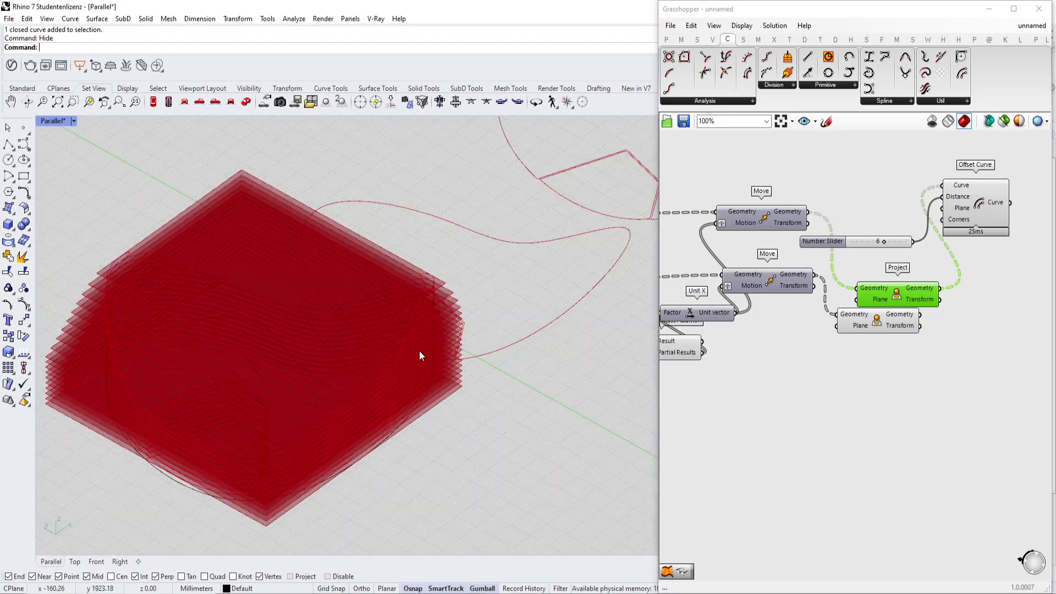
Step: Turn off the preview of the Deconstruct Box and Bounding Box components
{"action": "right_click_drag", "start_coordinate": [806, 337], "coordinate": [942, 314]}
{"action": "scroll", "coordinate": [943, 315], "scroll_direction": "down", "scroll_amount": 6}
{"action": "right_click_drag", "start_coordinate": [742, 306], "coordinate": [800, 308]}
{"action": "scroll", "coordinate": [792, 310], "scroll_direction": "up", "scroll_amount": 4}
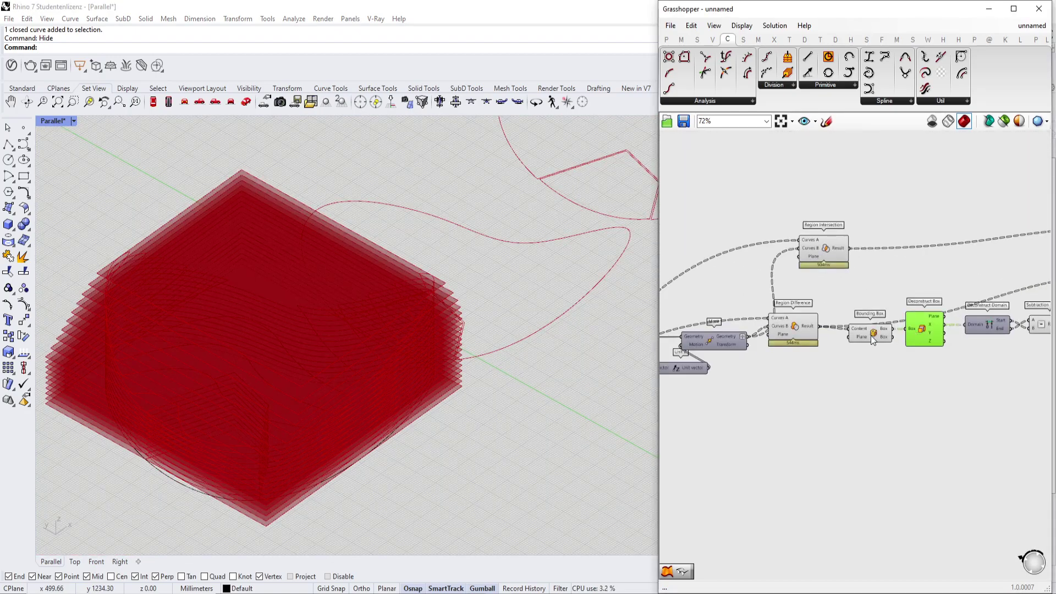
{"action": "left_click", "coordinate": [874, 335]}
{"action": "key", "text": "ctrl+q"}
Step: Highlight Region Difference's curves and move the closed base outline in Rhino to test how the layers update
{"action": "left_click", "coordinate": [800, 328]}
{"action": "right_click_drag", "start_coordinate": [424, 379], "coordinate": [374, 384]}
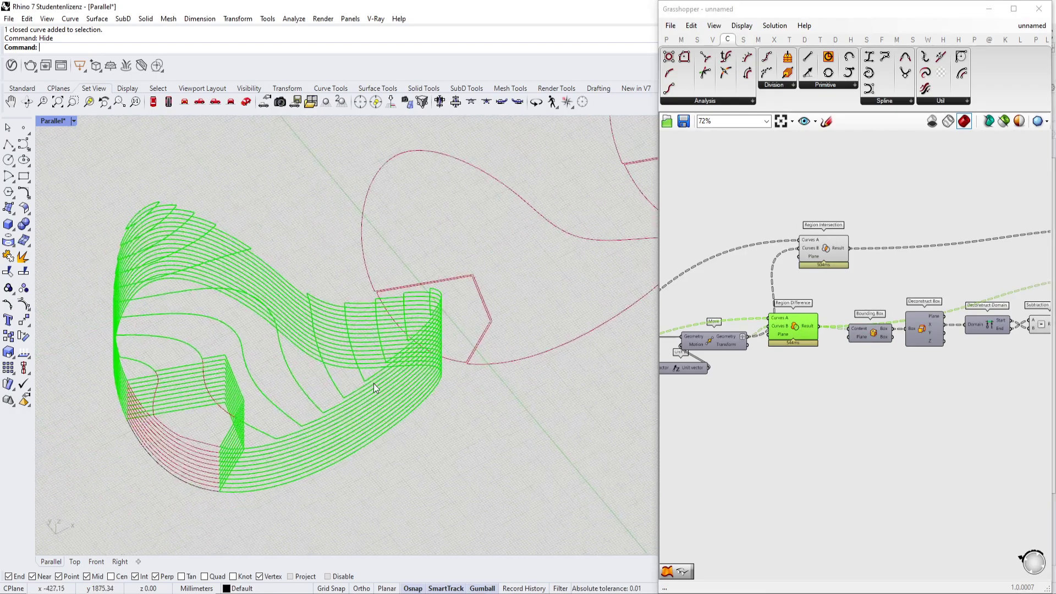
{"action": "left_click", "coordinate": [216, 465]}
{"action": "right_click_drag", "start_coordinate": [247, 465], "coordinate": [349, 400]}
{"action": "left_click_drag", "start_coordinate": [373, 311], "coordinate": [316, 335]}
{"action": "scroll", "coordinate": [316, 336], "scroll_direction": "down", "scroll_amount": 2}
{"action": "scroll", "coordinate": [323, 336], "scroll_direction": "up", "scroll_amount": 4}
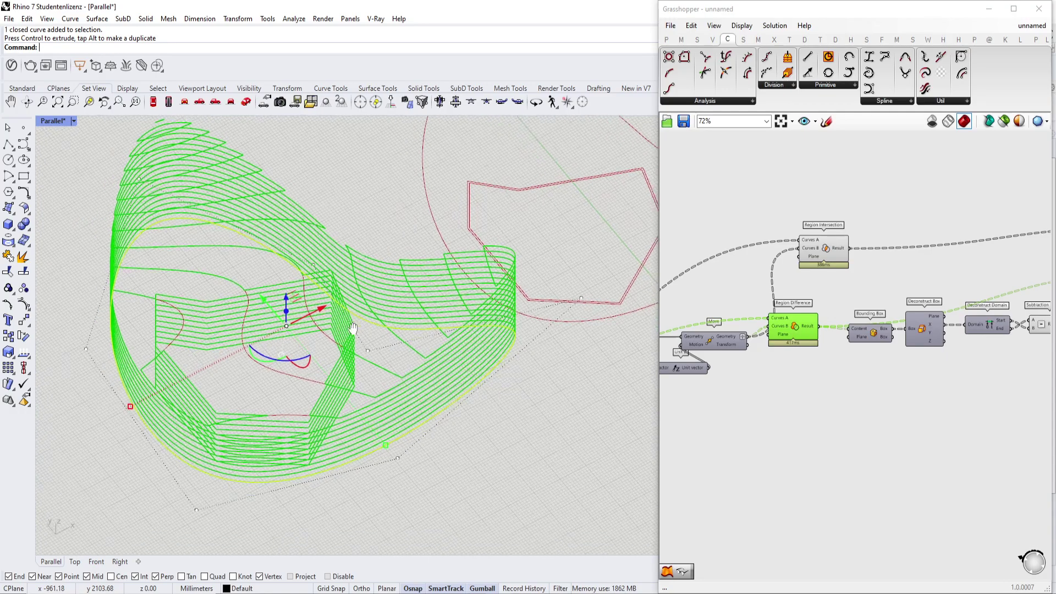
{"action": "left_click_drag", "start_coordinate": [370, 289], "coordinate": [367, 294]}
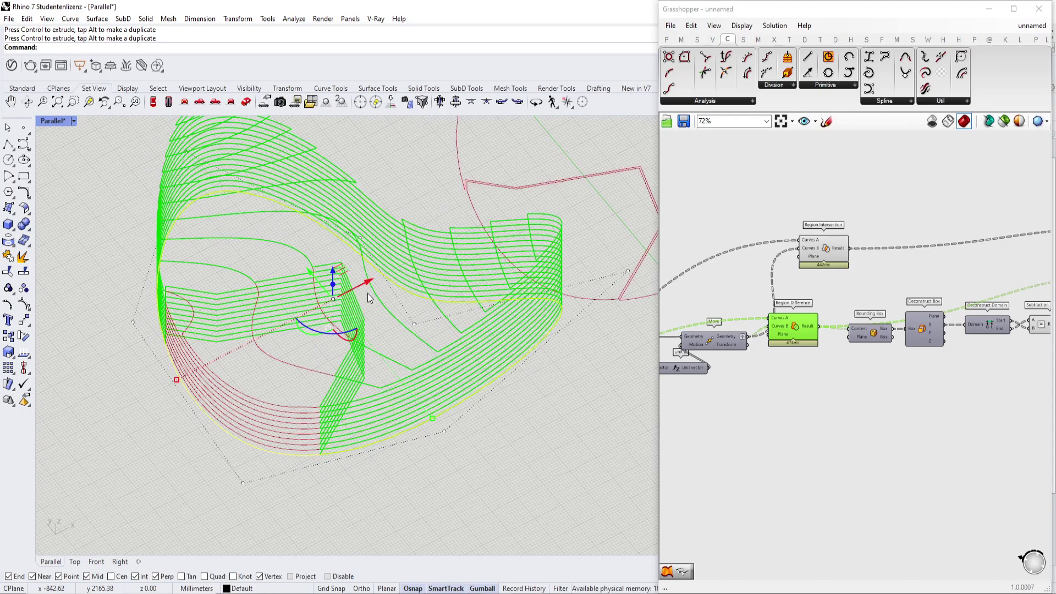
{"action": "left_click_drag", "start_coordinate": [305, 274], "coordinate": [258, 310]}
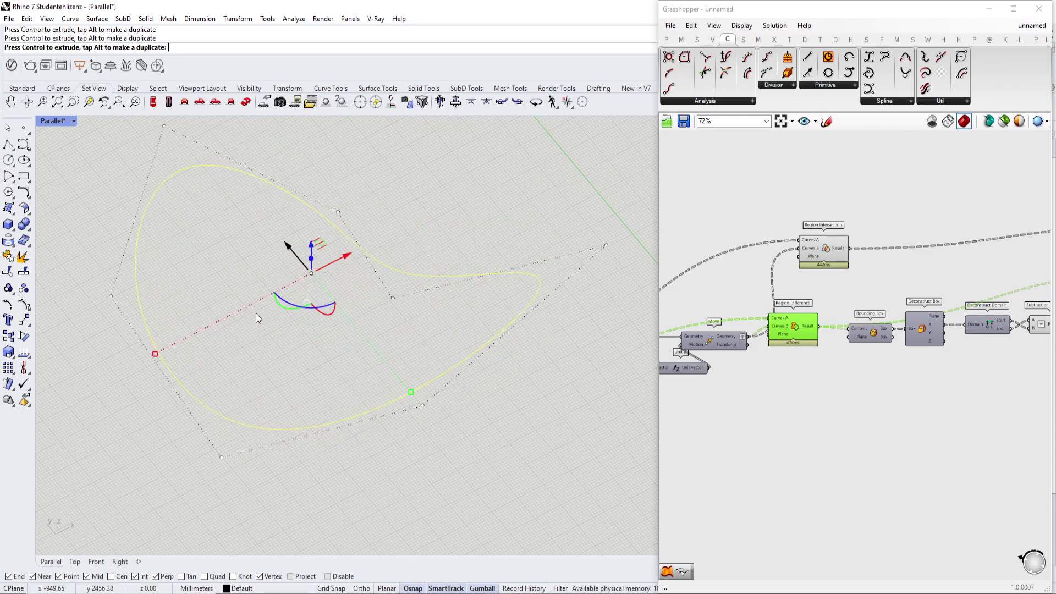
{"action": "left_click_drag", "start_coordinate": [256, 314], "coordinate": [255, 315]}
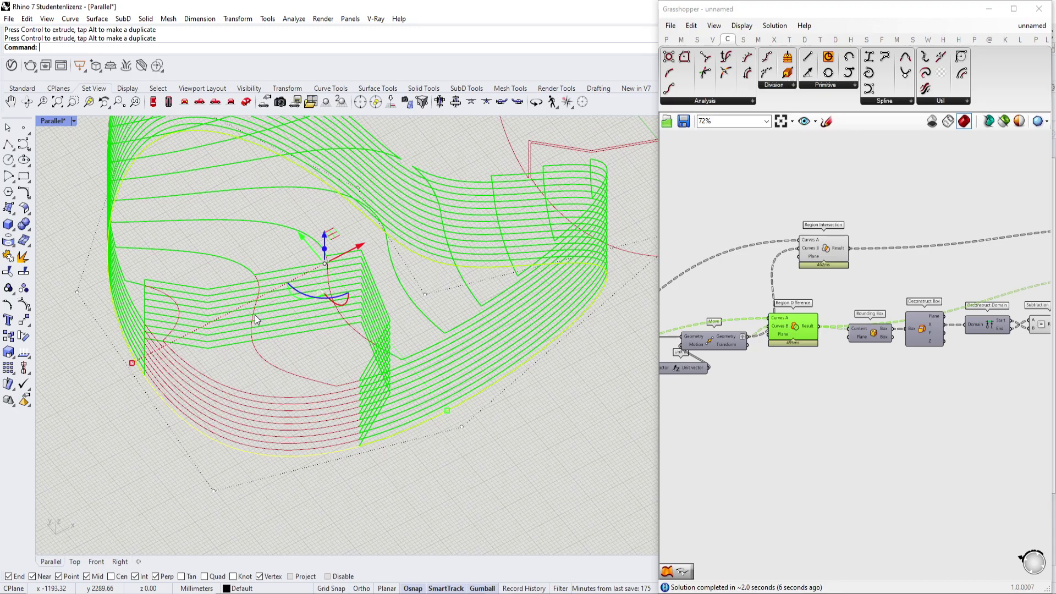
{"action": "scroll", "coordinate": [330, 332], "scroll_direction": "down", "scroll_amount": 16}
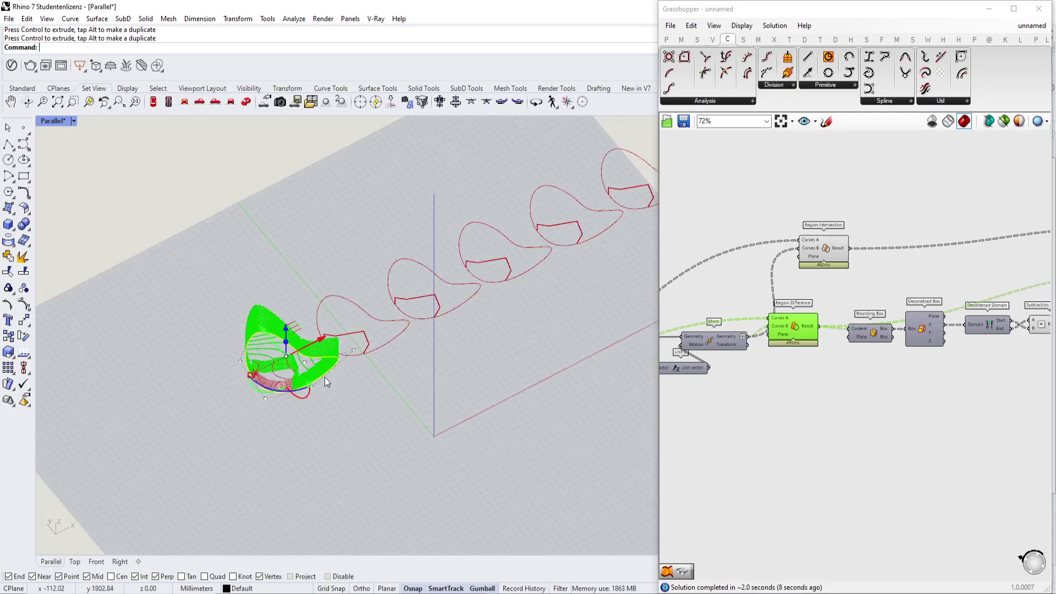
Step: Reshape the closed base outline by moving one of its control points
{"action": "scroll", "coordinate": [303, 412], "scroll_direction": "up", "scroll_amount": 8}
{"action": "left_click", "coordinate": [417, 257]}
{"action": "scroll", "coordinate": [417, 256], "scroll_direction": "down", "scroll_amount": 4}
{"action": "scroll", "coordinate": [478, 209], "scroll_direction": "up", "scroll_amount": 6}
{"action": "right_click_drag", "start_coordinate": [406, 294], "coordinate": [448, 289]}
{"action": "scroll", "coordinate": [425, 345], "scroll_direction": "down", "scroll_amount": 2}
{"action": "left_click_drag", "start_coordinate": [414, 327], "coordinate": [354, 336]}
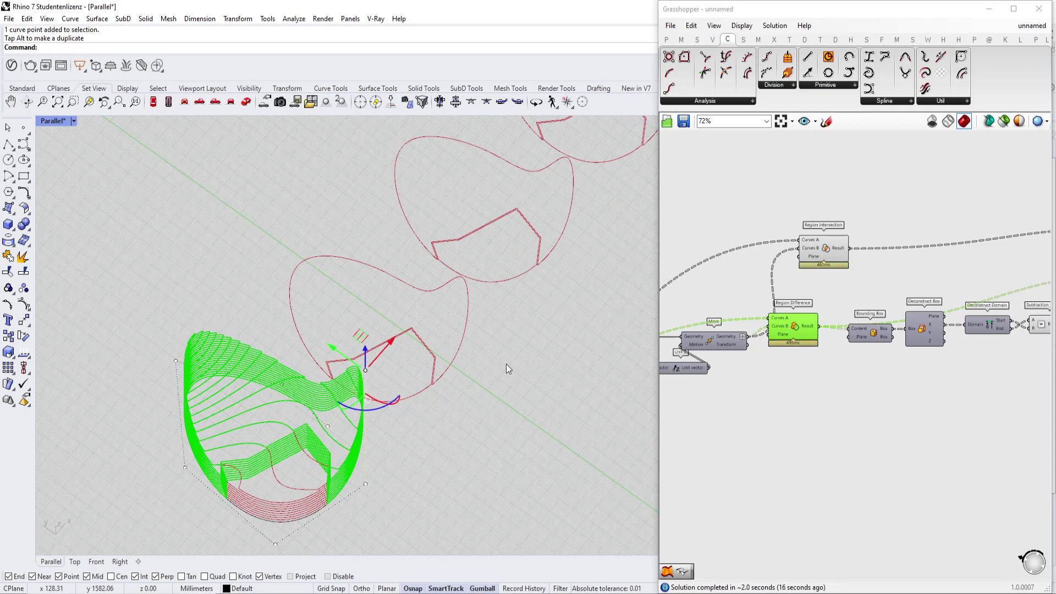
Step: Draw a rectangle inside the wavy volume's footprint, spanning between opposite sides of the closed base outline
{"action": "scroll", "coordinate": [438, 420], "scroll_direction": "down", "scroll_amount": 3}
{"action": "scroll", "coordinate": [421, 439], "scroll_direction": "up", "scroll_amount": 7}
{"action": "right_click_drag", "start_coordinate": [399, 387], "coordinate": [460, 332], "text": "shift"}
{"action": "type", "text": "Rectangle"}
{"action": "key", "text": "Return"}
{"action": "left_click", "coordinate": [202, 306]}
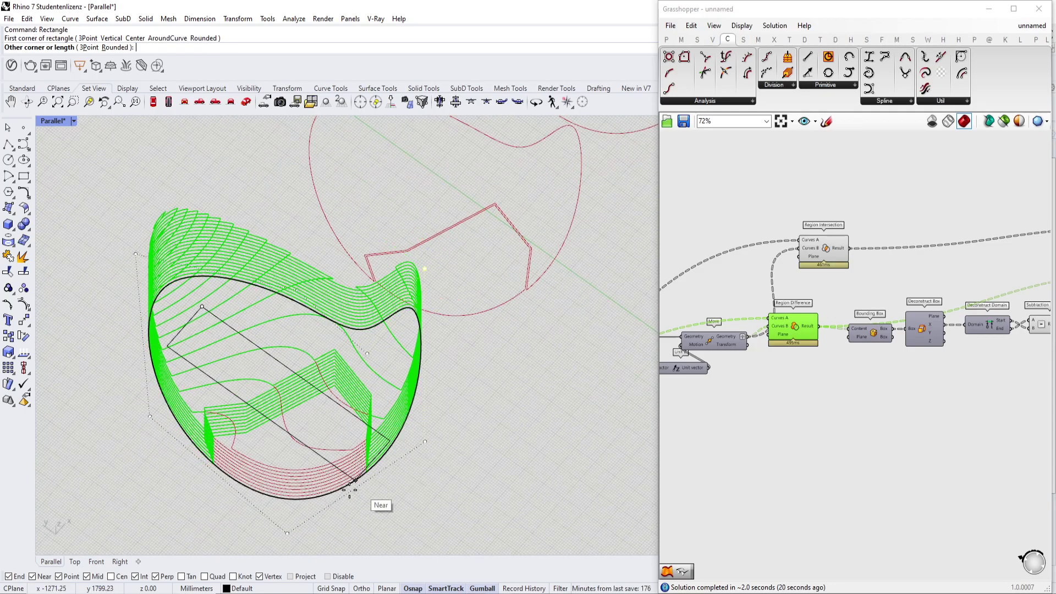
{"action": "key", "text": "Escape"}
{"action": "key", "text": "Return"}
{"action": "left_click", "coordinate": [423, 359]}
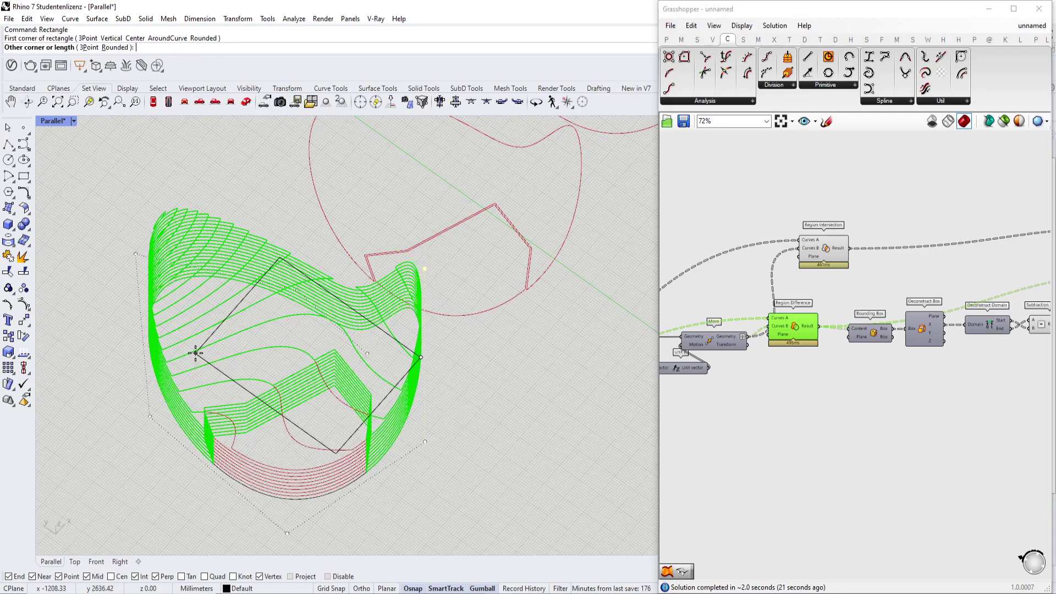
{"action": "left_click", "coordinate": [159, 380]}
Step: Reference the new rectangle in the Curve parameter that feeds the Project component beside Surface Split
{"action": "right_click_drag", "start_coordinate": [774, 434], "coordinate": [857, 397]}
{"action": "scroll", "coordinate": [856, 397], "scroll_direction": "down", "scroll_amount": 2}
{"action": "scroll", "coordinate": [842, 374], "scroll_direction": "up", "scroll_amount": 6}
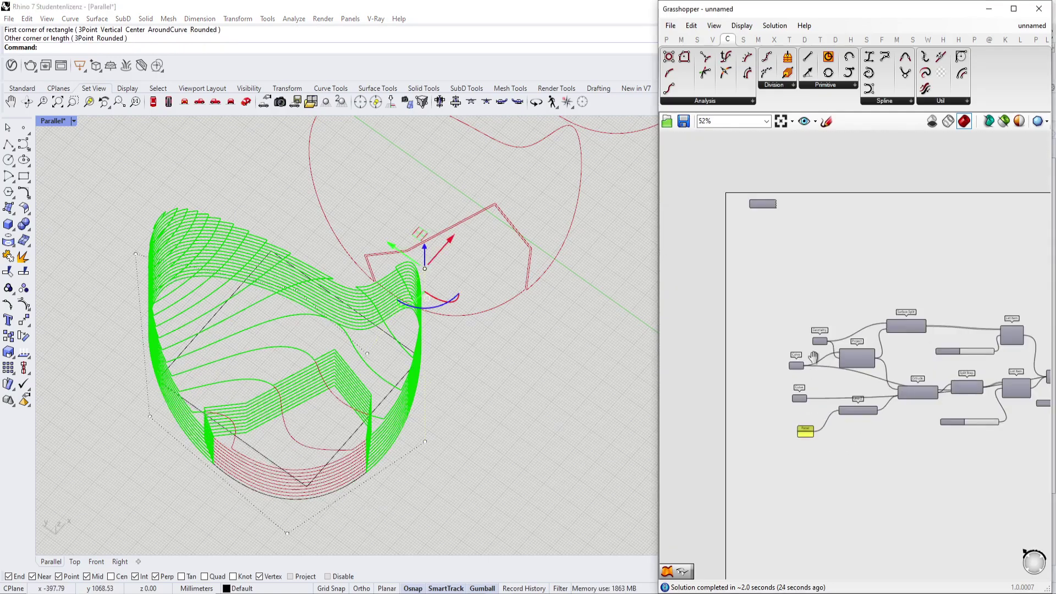
{"action": "left_click", "coordinate": [836, 366]}
{"action": "scroll", "coordinate": [836, 366], "scroll_direction": "down", "scroll_amount": 2}
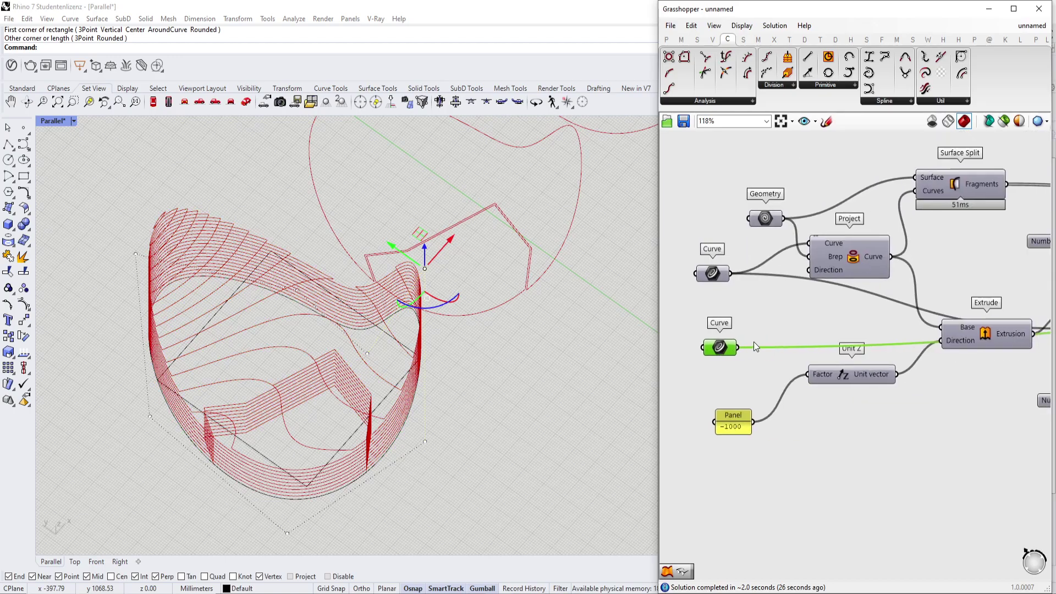
{"action": "left_click", "coordinate": [712, 274]}
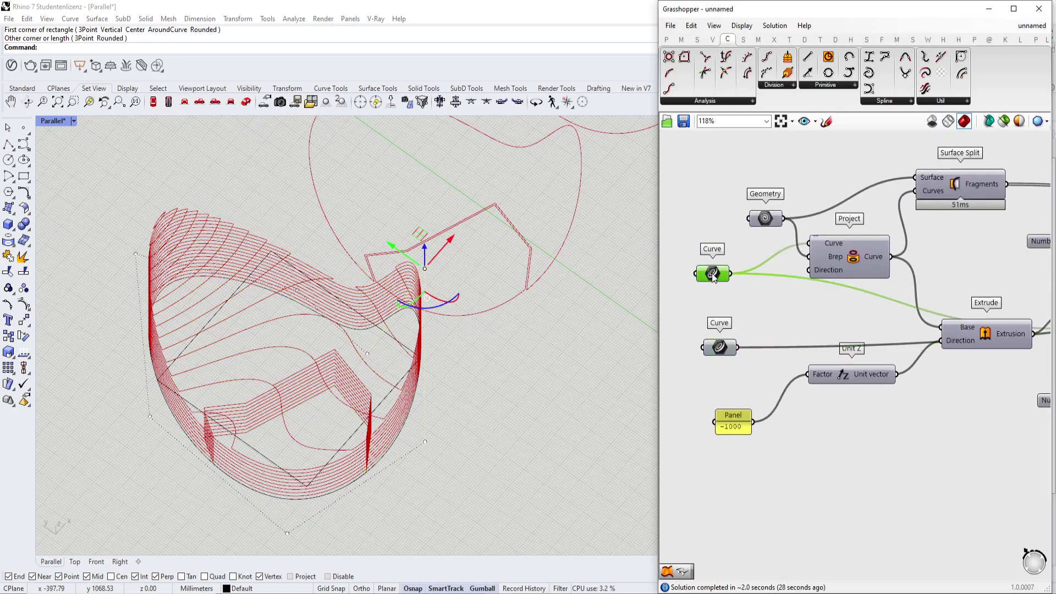
{"action": "right_click", "coordinate": [712, 274]}
{"action": "left_click", "coordinate": [751, 423]}
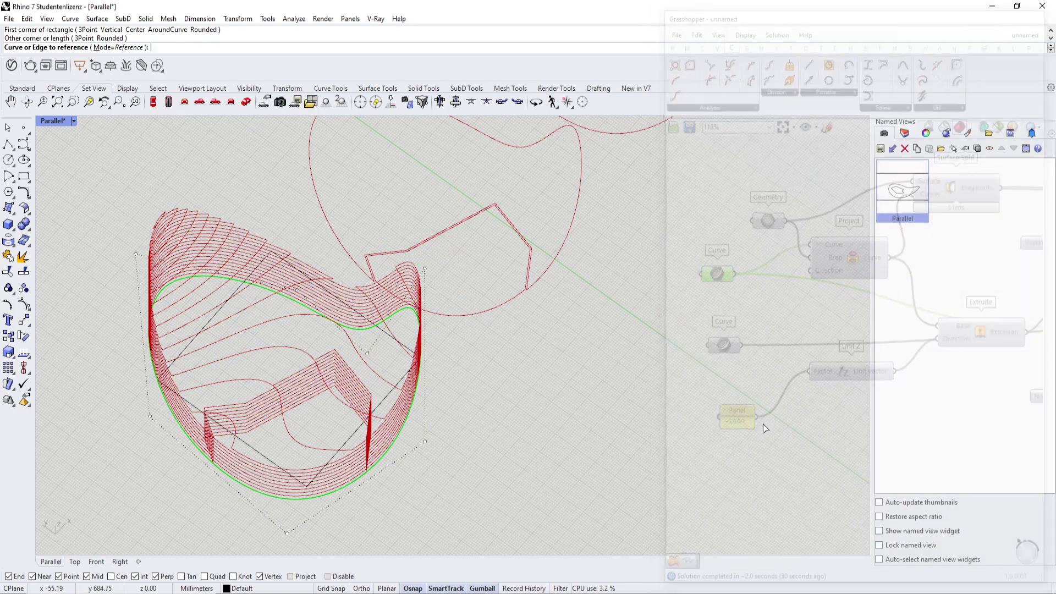
{"action": "left_click", "coordinate": [231, 297]}
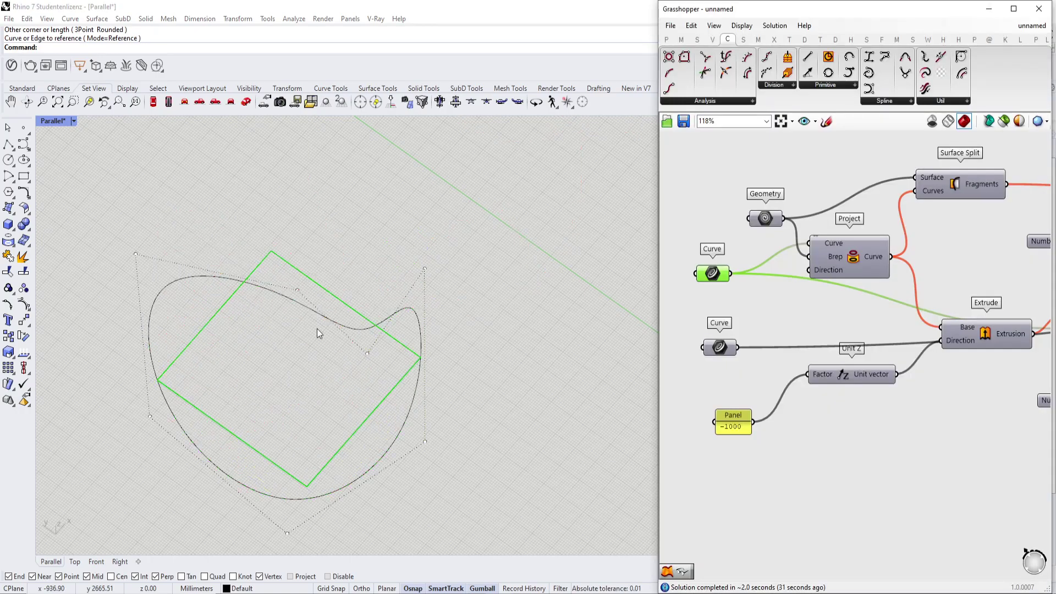
Step: Move the rectangle in Rhino so one of its corners extends past the closed base outline
{"action": "right_click_drag", "start_coordinate": [858, 412], "coordinate": [774, 386]}
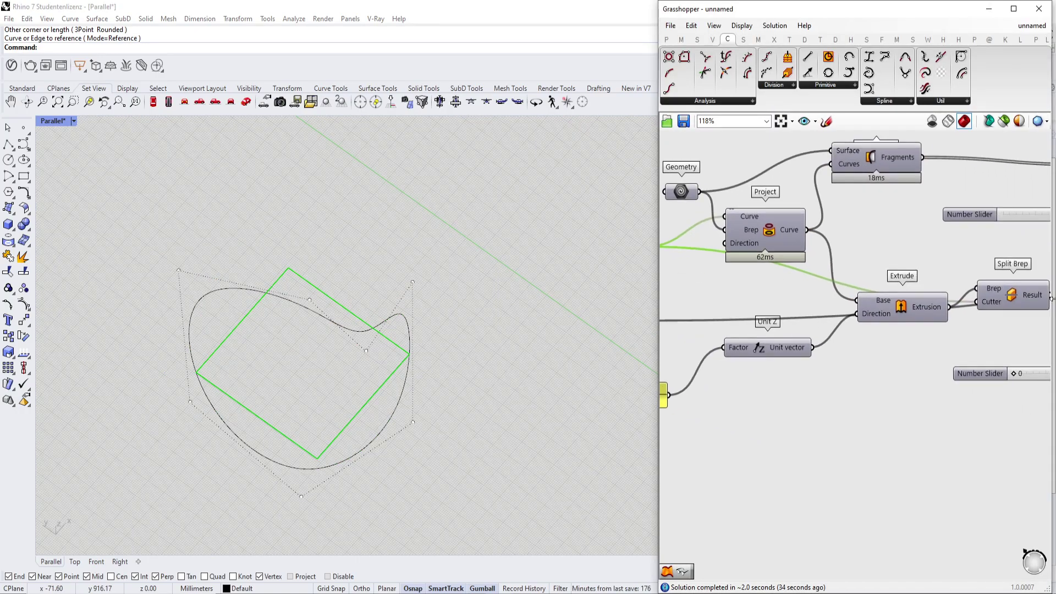
{"action": "scroll", "coordinate": [990, 337], "scroll_direction": "down", "scroll_amount": 3}
{"action": "scroll", "coordinate": [786, 280], "scroll_direction": "up", "scroll_amount": 3}
{"action": "right_click_drag", "start_coordinate": [448, 363], "coordinate": [377, 325]}
{"action": "left_click", "coordinate": [372, 370]}
{"action": "left_click_drag", "start_coordinate": [303, 306], "coordinate": [315, 331]}
{"action": "scroll", "coordinate": [397, 348], "scroll_direction": "down", "scroll_amount": 4}
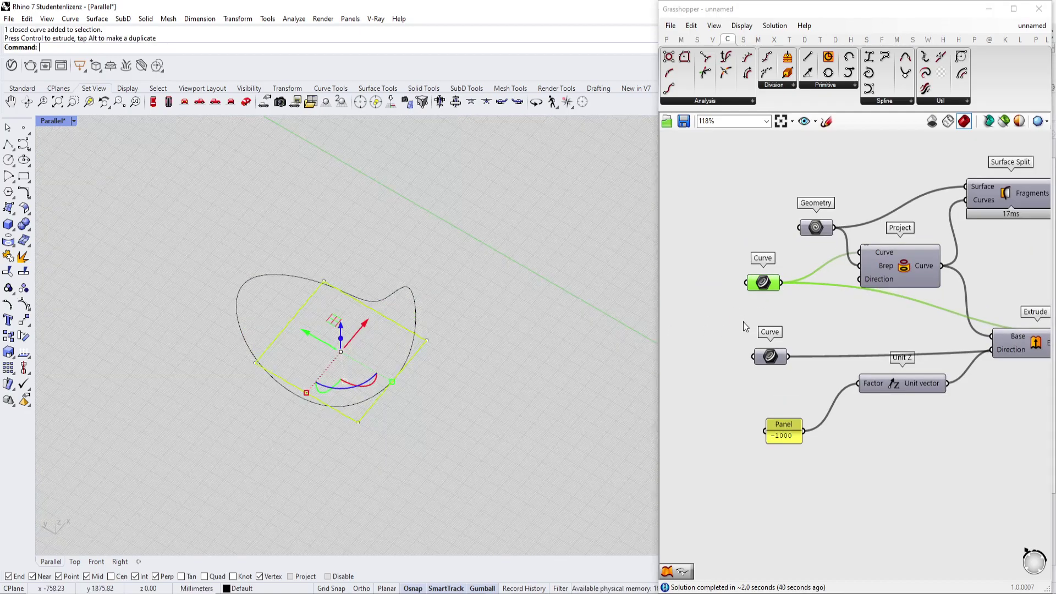
Step: Trace the failing Region Difference upstream by highlighting the Move and Contour components and examining their geometry
{"action": "scroll", "coordinate": [781, 306], "scroll_direction": "down", "scroll_amount": 4}
{"action": "scroll", "coordinate": [897, 250], "scroll_direction": "up", "scroll_amount": 6}
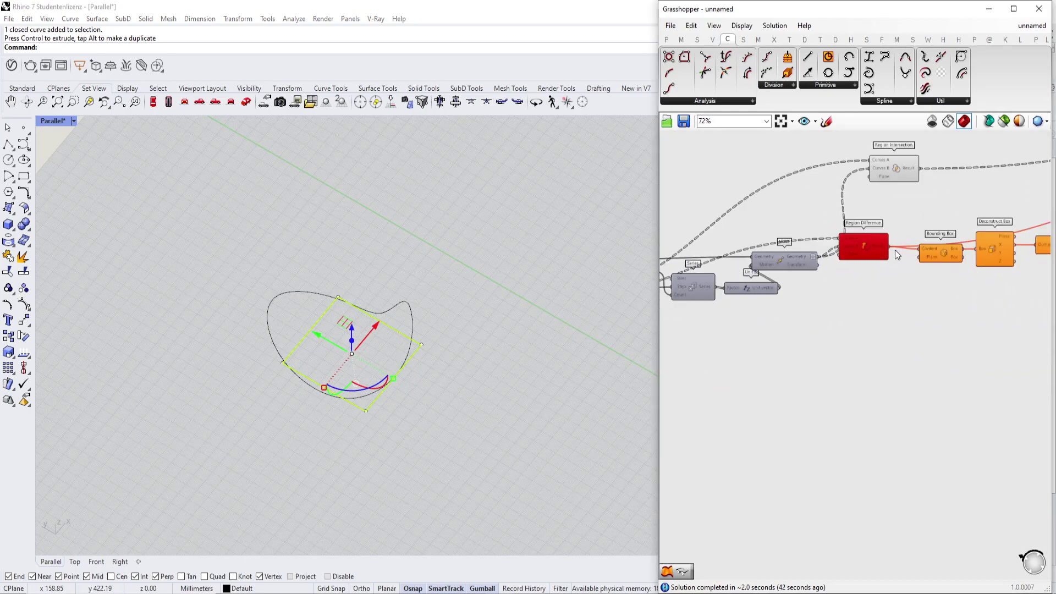
{"action": "scroll", "coordinate": [861, 256], "scroll_direction": "down", "scroll_amount": 5}
{"action": "left_click", "coordinate": [882, 274]}
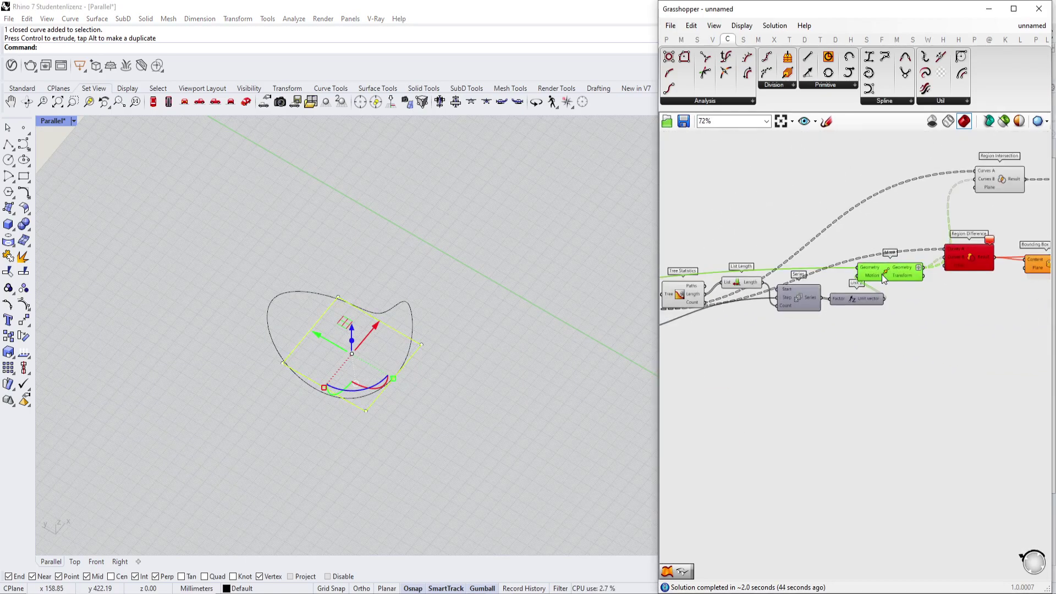
{"action": "right_click_drag", "start_coordinate": [471, 394], "coordinate": [399, 325]}
{"action": "right_click_drag", "start_coordinate": [698, 303], "coordinate": [785, 335]}
{"action": "left_click", "coordinate": [720, 335]}
{"action": "scroll", "coordinate": [431, 296], "scroll_direction": "up", "scroll_amount": 3}
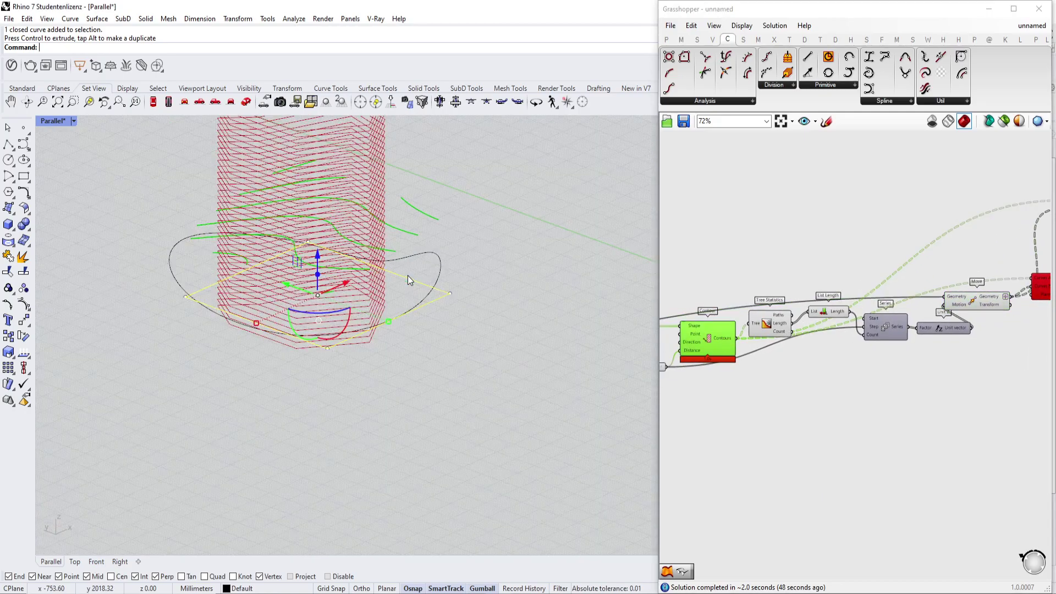
{"action": "scroll", "coordinate": [425, 309], "scroll_direction": "down", "scroll_amount": 2}
{"action": "right_click_drag", "start_coordinate": [425, 310], "coordinate": [379, 356]}
{"action": "right_click_drag", "start_coordinate": [674, 333], "coordinate": [875, 297]}
{"action": "scroll", "coordinate": [875, 297], "scroll_direction": "down", "scroll_amount": 1}
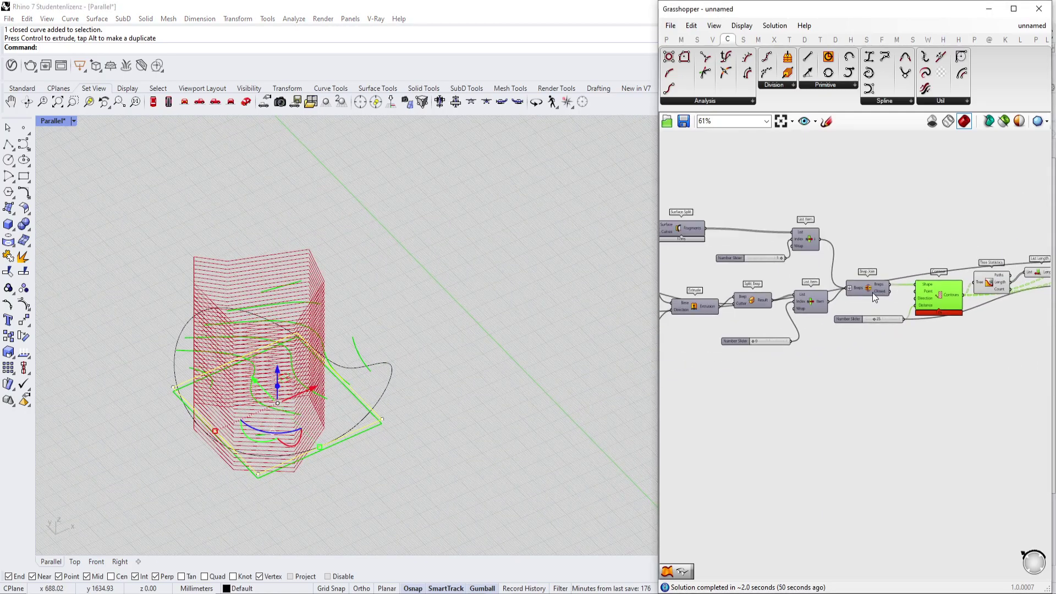
Step: Highlight Brep Join, Split Brep and both List Item components to check which pieces are being joined
{"action": "scroll", "coordinate": [870, 297], "scroll_direction": "up", "scroll_amount": 2}
{"action": "left_click", "coordinate": [870, 287]}
{"action": "right_click_drag", "start_coordinate": [355, 396], "coordinate": [386, 377]}
{"action": "scroll", "coordinate": [372, 335], "scroll_direction": "up", "scroll_amount": 4}
{"action": "right_click_drag", "start_coordinate": [927, 306], "coordinate": [854, 329]}
{"action": "left_click", "coordinate": [895, 305]}
{"action": "right_click_drag", "start_coordinate": [542, 309], "coordinate": [517, 326]}
{"action": "right_click_drag", "start_coordinate": [855, 331], "coordinate": [849, 351]}
{"action": "scroll", "coordinate": [912, 317], "scroll_direction": "down", "scroll_amount": 1}
{"action": "right_click_drag", "start_coordinate": [787, 329], "coordinate": [755, 331]}
{"action": "scroll", "coordinate": [808, 325], "scroll_direction": "up", "scroll_amount": 2}
{"action": "left_click", "coordinate": [808, 326]}
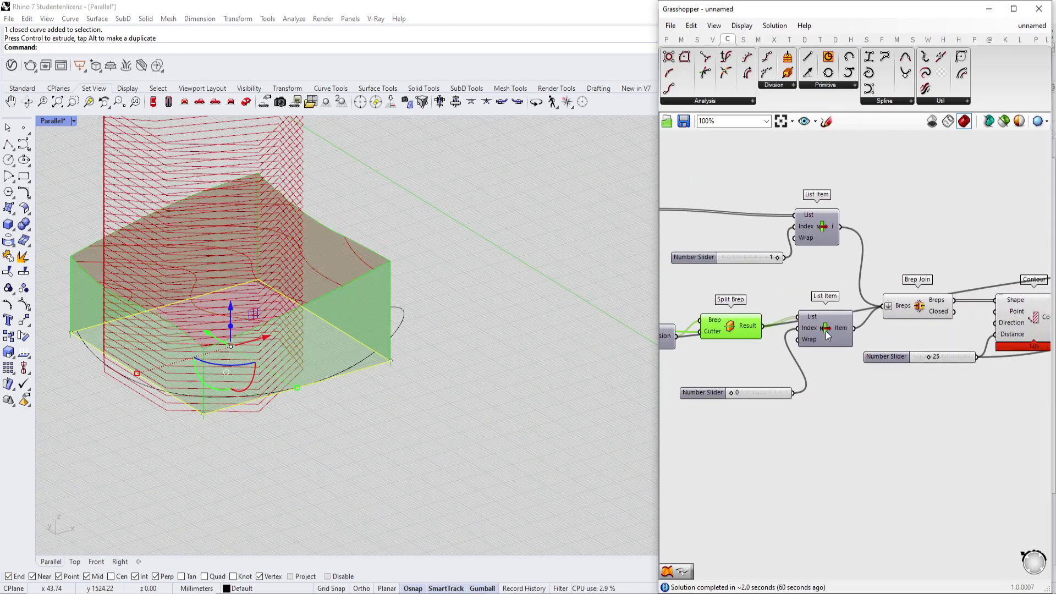
{"action": "left_click", "coordinate": [827, 331]}
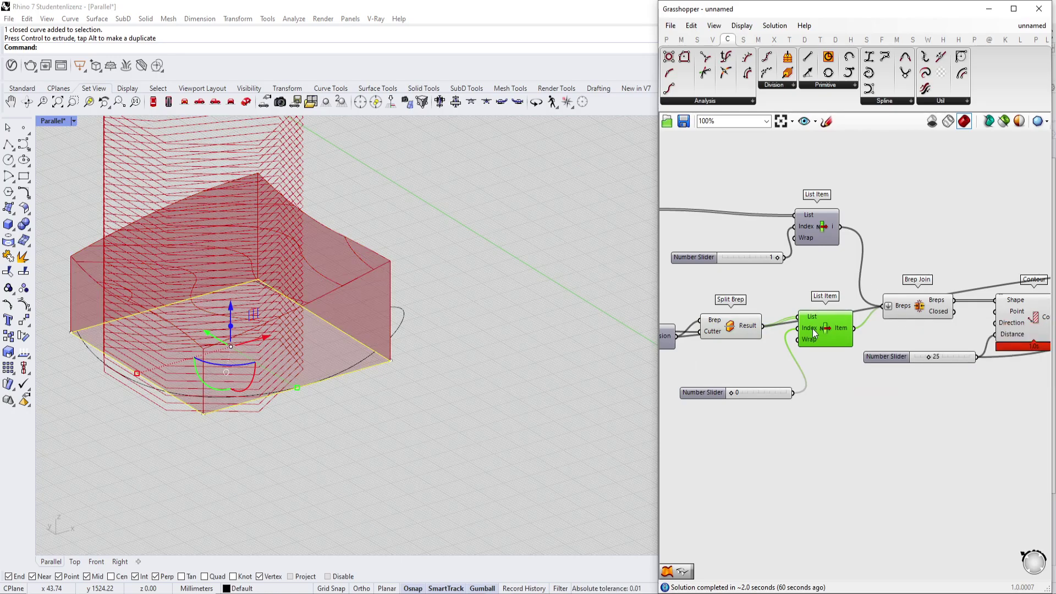
{"action": "left_click", "coordinate": [825, 230]}
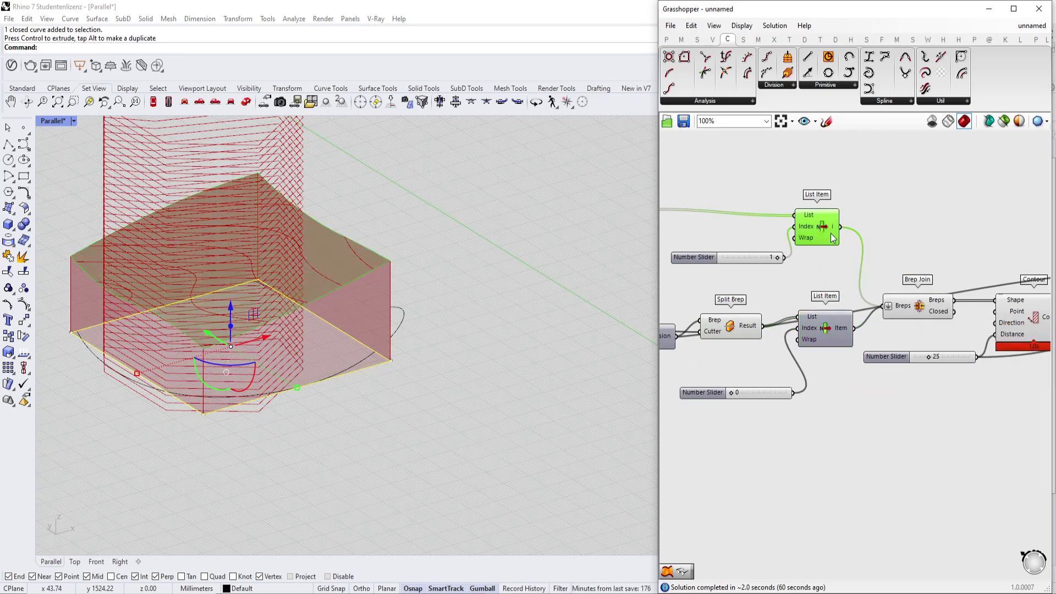
Step: Add a Cap Holes component and wire it between Brep Join's Breps output and Contour's Shape input
{"action": "double_click", "coordinate": [909, 233]}
{"action": "type", "text": "Boun"}
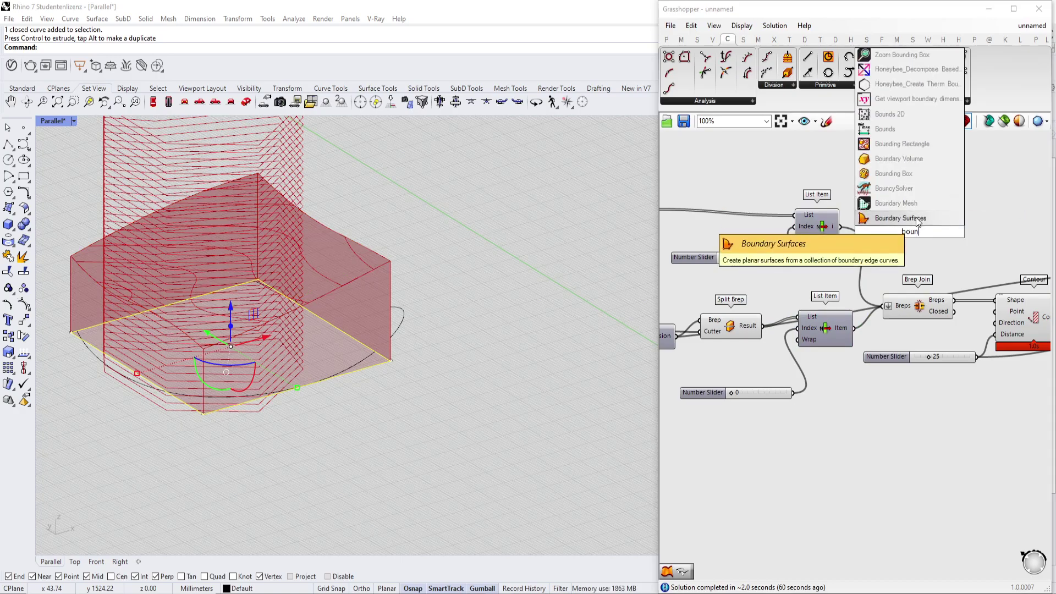
{"action": "key", "text": "ctrl+a"}
{"action": "type", "text": "cap"}
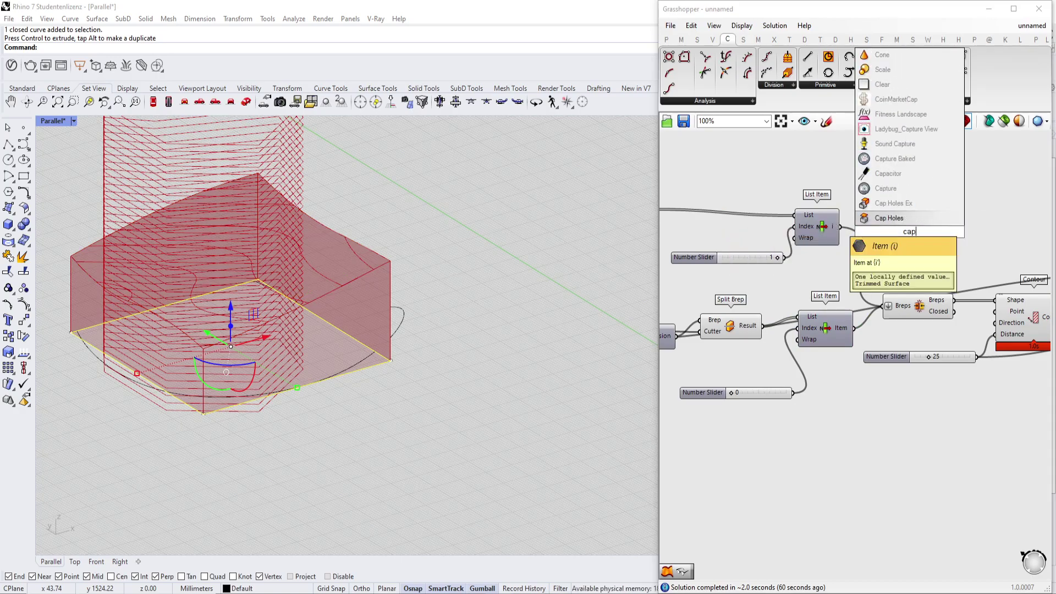
{"action": "left_click", "coordinate": [876, 219]}
{"action": "right_click_drag", "start_coordinate": [998, 271], "coordinate": [905, 275]}
{"action": "scroll", "coordinate": [906, 275], "scroll_direction": "up", "scroll_amount": 1}
{"action": "left_click_drag", "start_coordinate": [856, 311], "coordinate": [834, 230], "text": "ctrl+shift"}
{"action": "mouse_move", "coordinate": [770, 230]}
{"action": "left_mouse_down"}
{"action": "mouse_move", "coordinate": [832, 274]}
{"action": "mouse_move", "coordinate": [848, 304]}
{"action": "left_mouse_up"}
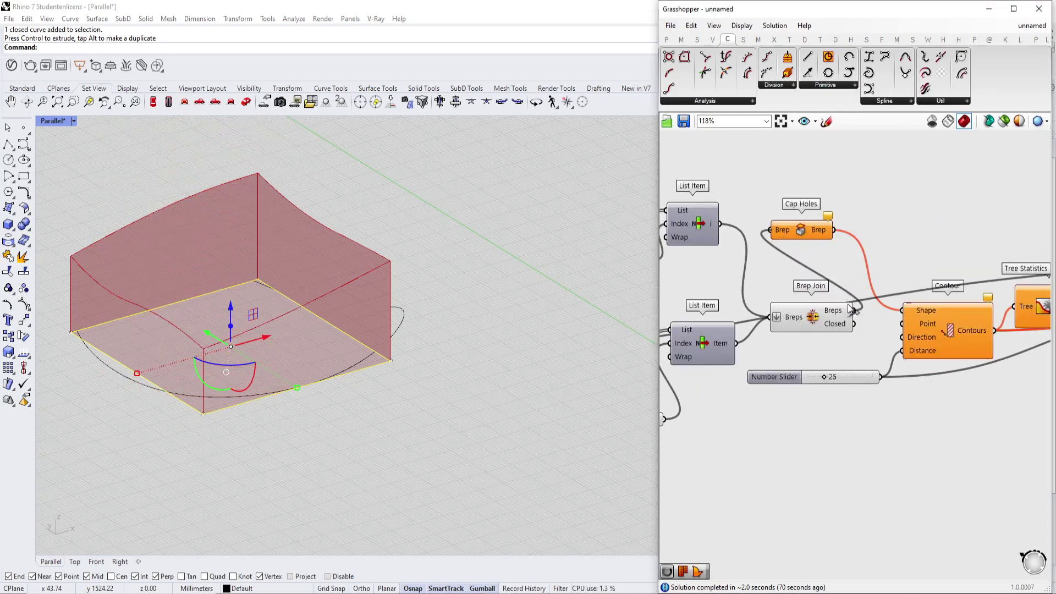
{"action": "scroll", "coordinate": [843, 254], "scroll_direction": "down", "scroll_amount": 2}
{"action": "left_click", "coordinate": [833, 245]}
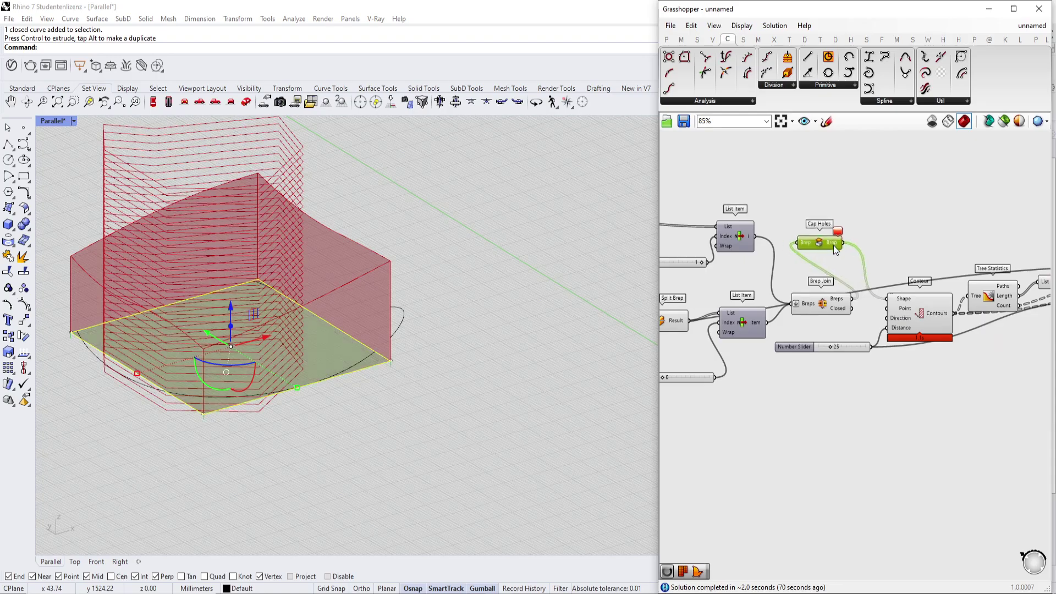
{"action": "scroll", "coordinate": [854, 269], "scroll_direction": "up", "scroll_amount": 2}
{"action": "left_click_drag", "start_coordinate": [805, 233], "coordinate": [861, 252]}
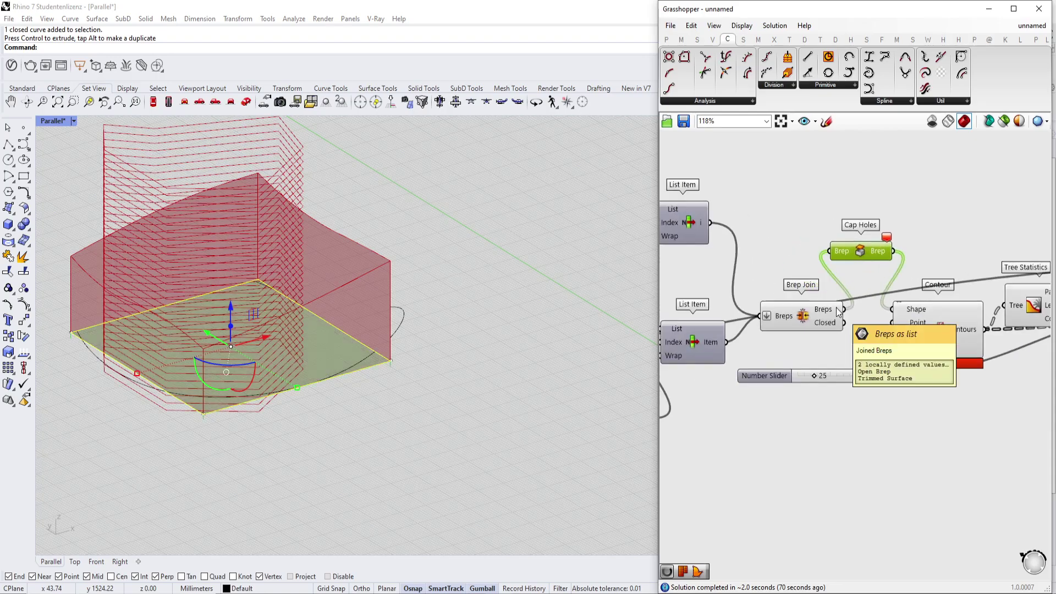
Step: Examine Brep Join and the components feeding it to find why the joined volume stays incomplete
{"action": "left_click", "coordinate": [820, 316]}
{"action": "right_click_drag", "start_coordinate": [349, 344], "coordinate": [358, 322]}
{"action": "right_click_drag", "start_coordinate": [715, 286], "coordinate": [799, 286]}
{"action": "right_click_drag", "start_coordinate": [494, 332], "coordinate": [457, 330]}
{"action": "scroll", "coordinate": [786, 337], "scroll_direction": "down", "scroll_amount": 1}
{"action": "right_click_drag", "start_coordinate": [756, 335], "coordinate": [859, 336]}
{"action": "left_click", "coordinate": [753, 329]}
{"action": "scroll", "coordinate": [752, 331], "scroll_direction": "up", "scroll_amount": 2}
{"action": "scroll", "coordinate": [828, 335], "scroll_direction": "down", "scroll_amount": 2}
{"action": "scroll", "coordinate": [794, 317], "scroll_direction": "down", "scroll_amount": 2}
{"action": "right_click_drag", "start_coordinate": [794, 317], "coordinate": [971, 318]}
{"action": "scroll", "coordinate": [818, 313], "scroll_direction": "up", "scroll_amount": 2}
Step: Highlight the input Curve parameters and inspect Split Brep's Result output
{"action": "left_click", "coordinate": [809, 298]}
{"action": "right_click_drag", "start_coordinate": [501, 318], "coordinate": [456, 325], "text": "shift"}
{"action": "left_click", "coordinate": [794, 224]}
{"action": "left_click", "coordinate": [800, 293]}
{"action": "mouse_move", "coordinate": [405, 373]}
{"action": "right_mouse_down", "text": "shift"}
{"action": "mouse_move", "coordinate": [420, 335]}
{"action": "mouse_move", "coordinate": [395, 363]}
{"action": "right_mouse_up", "text": "shift"}
{"action": "right_click_drag", "start_coordinate": [853, 334], "coordinate": [818, 308]}
{"action": "right_click_drag", "start_coordinate": [984, 315], "coordinate": [807, 311]}
{"action": "scroll", "coordinate": [807, 311], "scroll_direction": "up", "scroll_amount": 2}
{"action": "scroll", "coordinate": [807, 312], "scroll_direction": "down", "scroll_amount": 2}
{"action": "right_click_drag", "start_coordinate": [935, 312], "coordinate": [892, 314]}
{"action": "scroll", "coordinate": [892, 314], "scroll_direction": "up", "scroll_amount": 1}
{"action": "mouse_move", "coordinate": [893, 313]}
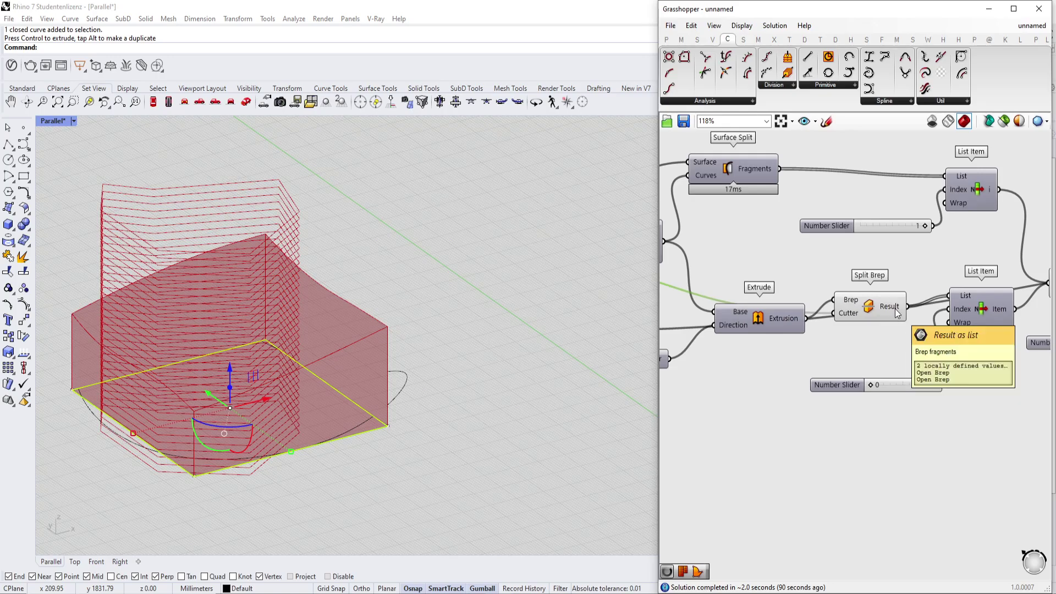
Step: Set the index slider of Split Brep's List Item to 1 and adjust the placement of both components
{"action": "scroll", "coordinate": [913, 322], "scroll_direction": "up", "scroll_amount": 1}
{"action": "left_click", "coordinate": [931, 325]}
{"action": "left_click_drag", "start_coordinate": [830, 392], "coordinate": [908, 395]}
{"action": "scroll", "coordinate": [564, 384], "scroll_direction": "down", "scroll_amount": 3}
{"action": "right_click_drag", "start_coordinate": [530, 386], "coordinate": [498, 400]}
{"action": "scroll", "coordinate": [898, 313], "scroll_direction": "up", "scroll_amount": 1}
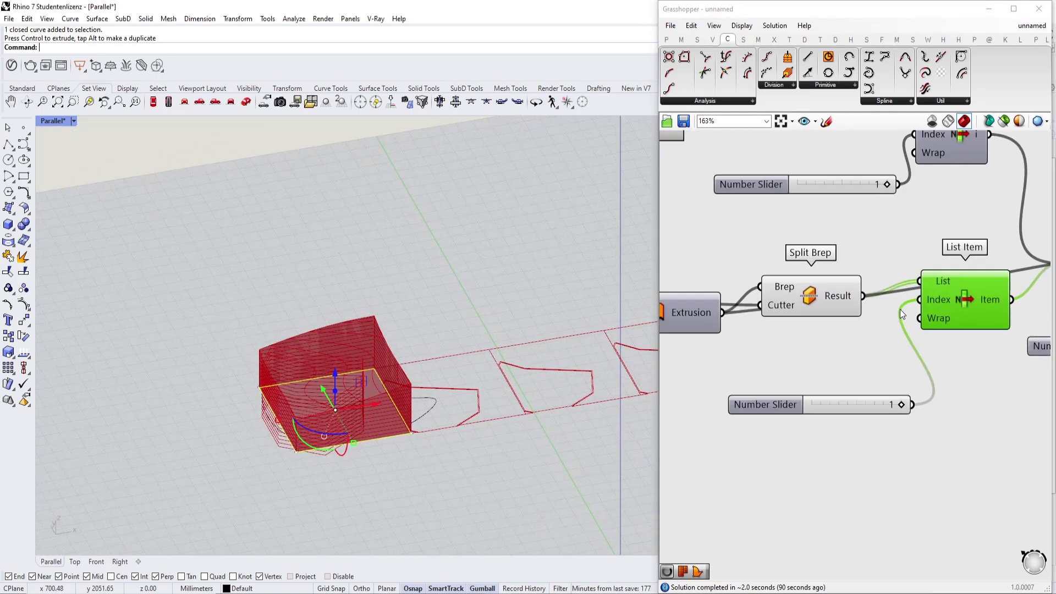
{"action": "right_click_drag", "start_coordinate": [914, 315], "coordinate": [872, 319]}
{"action": "scroll", "coordinate": [871, 319], "scroll_direction": "down", "scroll_amount": 1}
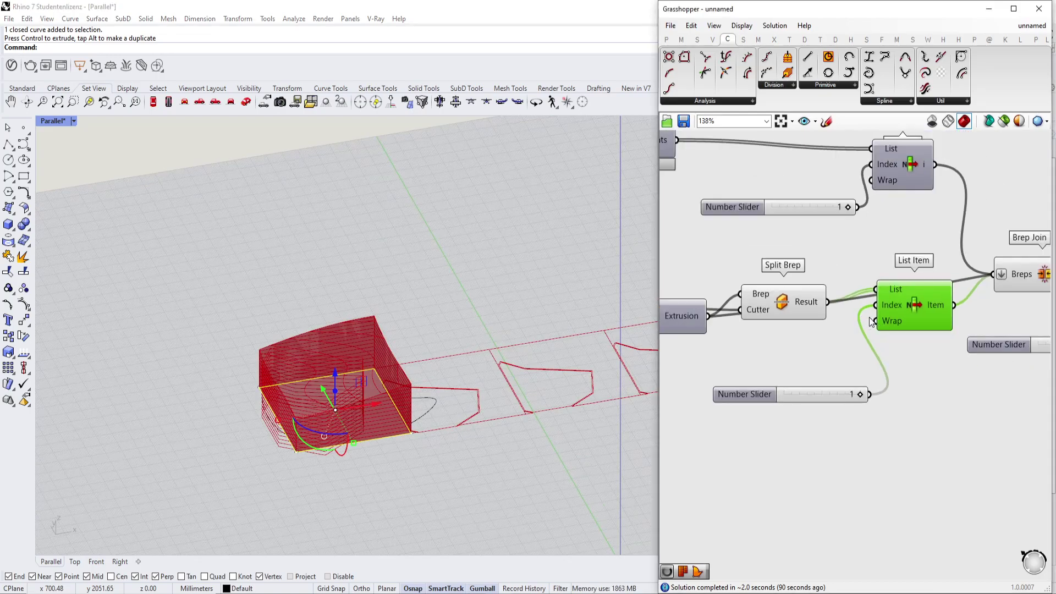
{"action": "left_click_drag", "start_coordinate": [805, 397], "coordinate": [786, 393]}
{"action": "left_click_drag", "start_coordinate": [906, 318], "coordinate": [905, 330]}
{"action": "scroll", "coordinate": [858, 352], "scroll_direction": "down", "scroll_amount": 1}
{"action": "mouse_move", "coordinate": [869, 330]}
{"action": "right_mouse_down"}
{"action": "mouse_move", "coordinate": [822, 345]}
{"action": "mouse_move", "coordinate": [857, 324]}
{"action": "right_mouse_up"}
{"action": "scroll", "coordinate": [371, 458], "scroll_direction": "up", "scroll_amount": 4}
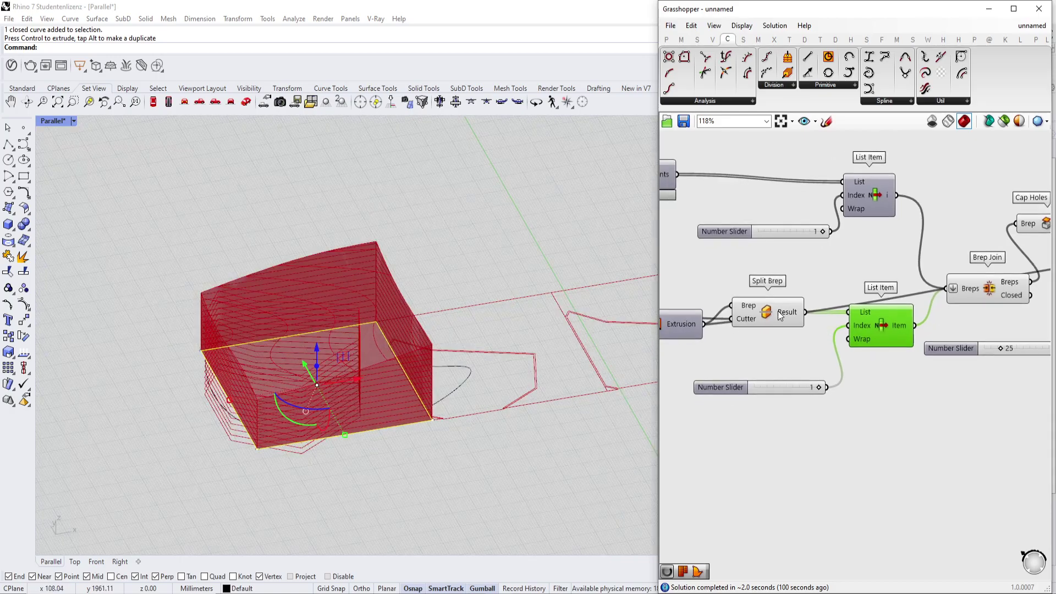
Step: Toggle the viewport preview of Split Brep and Brep Join
{"action": "left_click", "coordinate": [770, 311]}
{"action": "key", "text": "ctrl+q"}
{"action": "right_click_drag", "start_coordinate": [920, 286], "coordinate": [866, 303]}
{"action": "scroll", "coordinate": [866, 303], "scroll_direction": "down", "scroll_amount": 2}
{"action": "left_click", "coordinate": [911, 304]}
{"action": "scroll", "coordinate": [814, 323], "scroll_direction": "up", "scroll_amount": 1}
{"action": "left_click", "coordinate": [972, 253]}
{"action": "left_click", "coordinate": [968, 270]}
{"action": "left_click", "coordinate": [938, 294]}
{"action": "key", "text": "ctrl+q"}
Step: Deselect the rectangle and examine the contoured box volume and its cut layers up close in Rhino
{"action": "scroll", "coordinate": [375, 416], "scroll_direction": "down", "scroll_amount": 3}
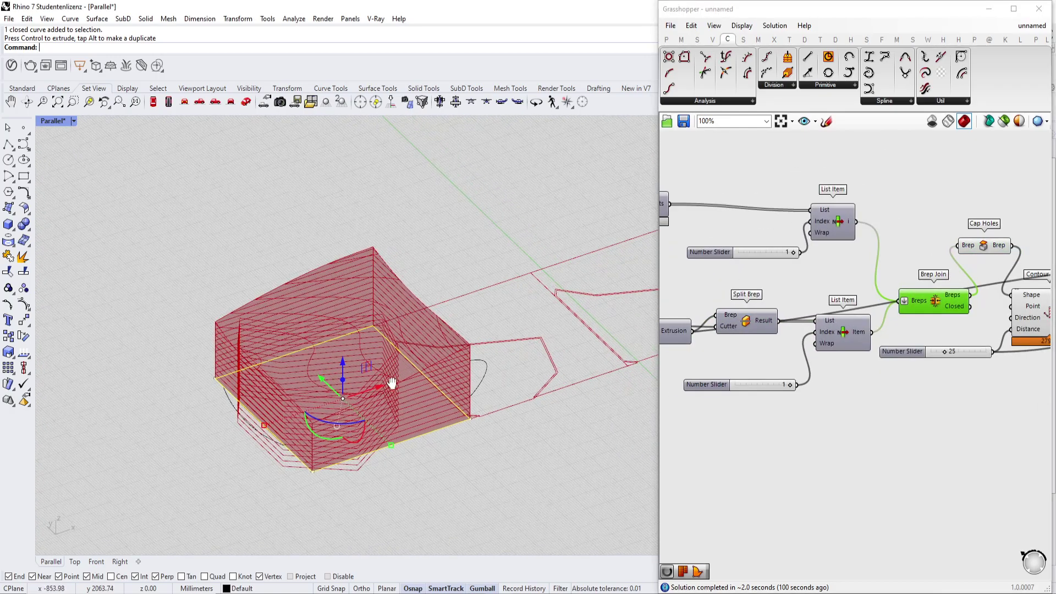
{"action": "scroll", "coordinate": [499, 318], "scroll_direction": "up", "scroll_amount": 4}
{"action": "right_click_drag", "start_coordinate": [500, 318], "coordinate": [414, 324]}
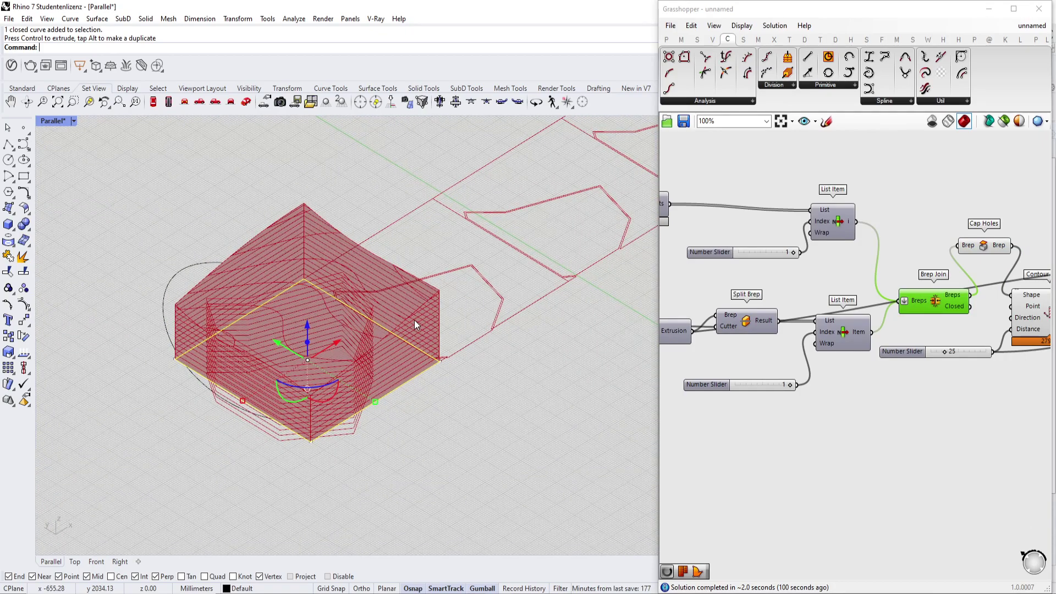
{"action": "left_click", "coordinate": [412, 444]}
{"action": "scroll", "coordinate": [412, 444], "scroll_direction": "up", "scroll_amount": 4}
{"action": "right_click_drag", "start_coordinate": [412, 444], "coordinate": [476, 485], "text": "shift"}
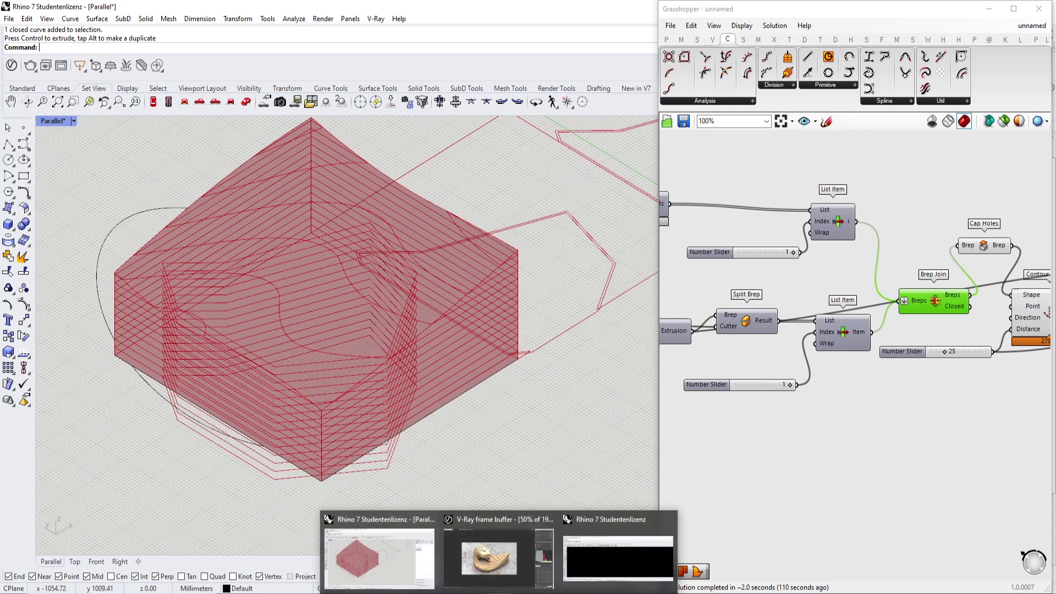
Step: Switch to the V-Ray frame buffer and examine the finished rendering of the layered wooden model
{"action": "left_click", "coordinate": [498, 544]}
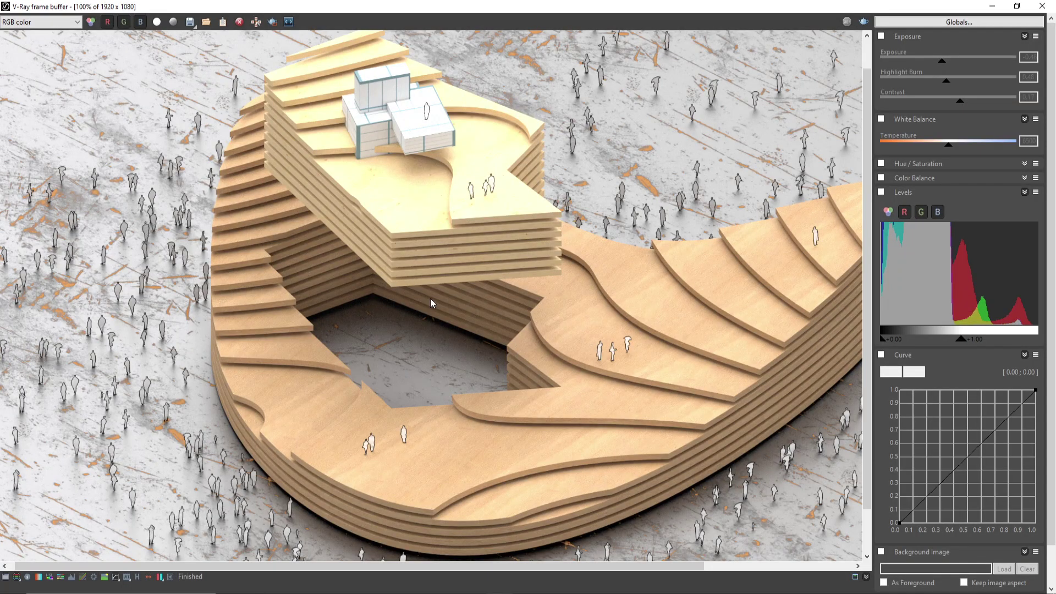
{"action": "scroll", "coordinate": [428, 298], "scroll_direction": "down", "scroll_amount": 3}
{"action": "scroll", "coordinate": [440, 295], "scroll_direction": "up", "scroll_amount": 3}
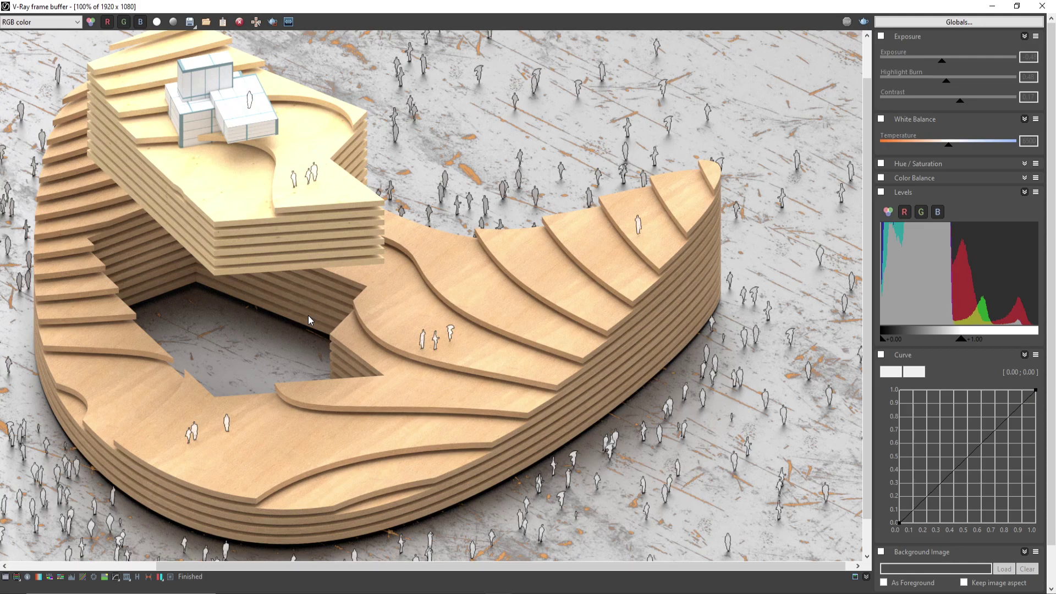
{"action": "scroll", "coordinate": [308, 316], "scroll_direction": "up", "scroll_amount": 2}
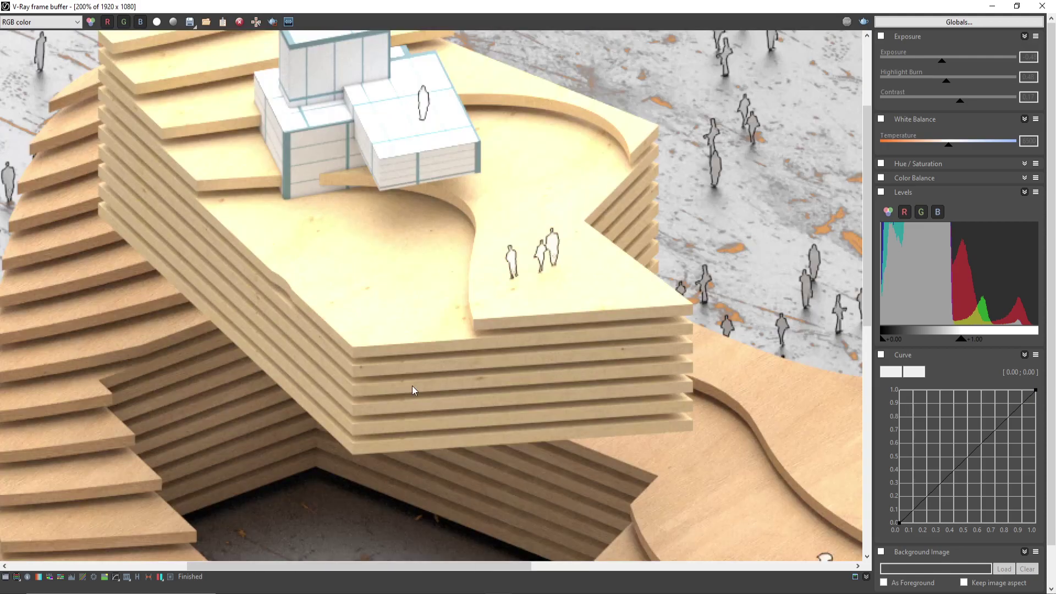
{"action": "scroll", "coordinate": [371, 286], "scroll_direction": "down", "scroll_amount": 2}
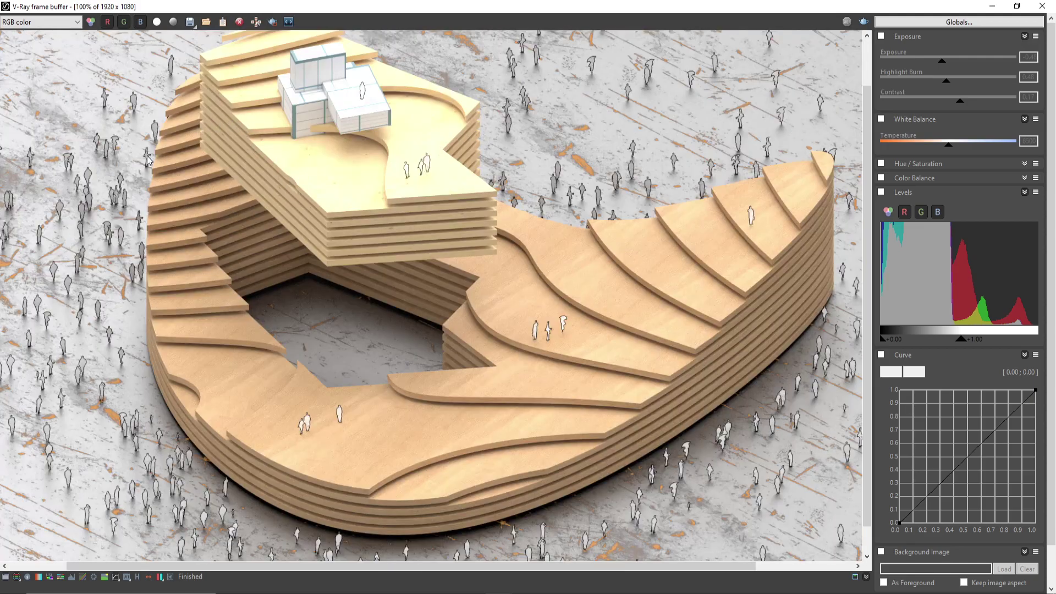